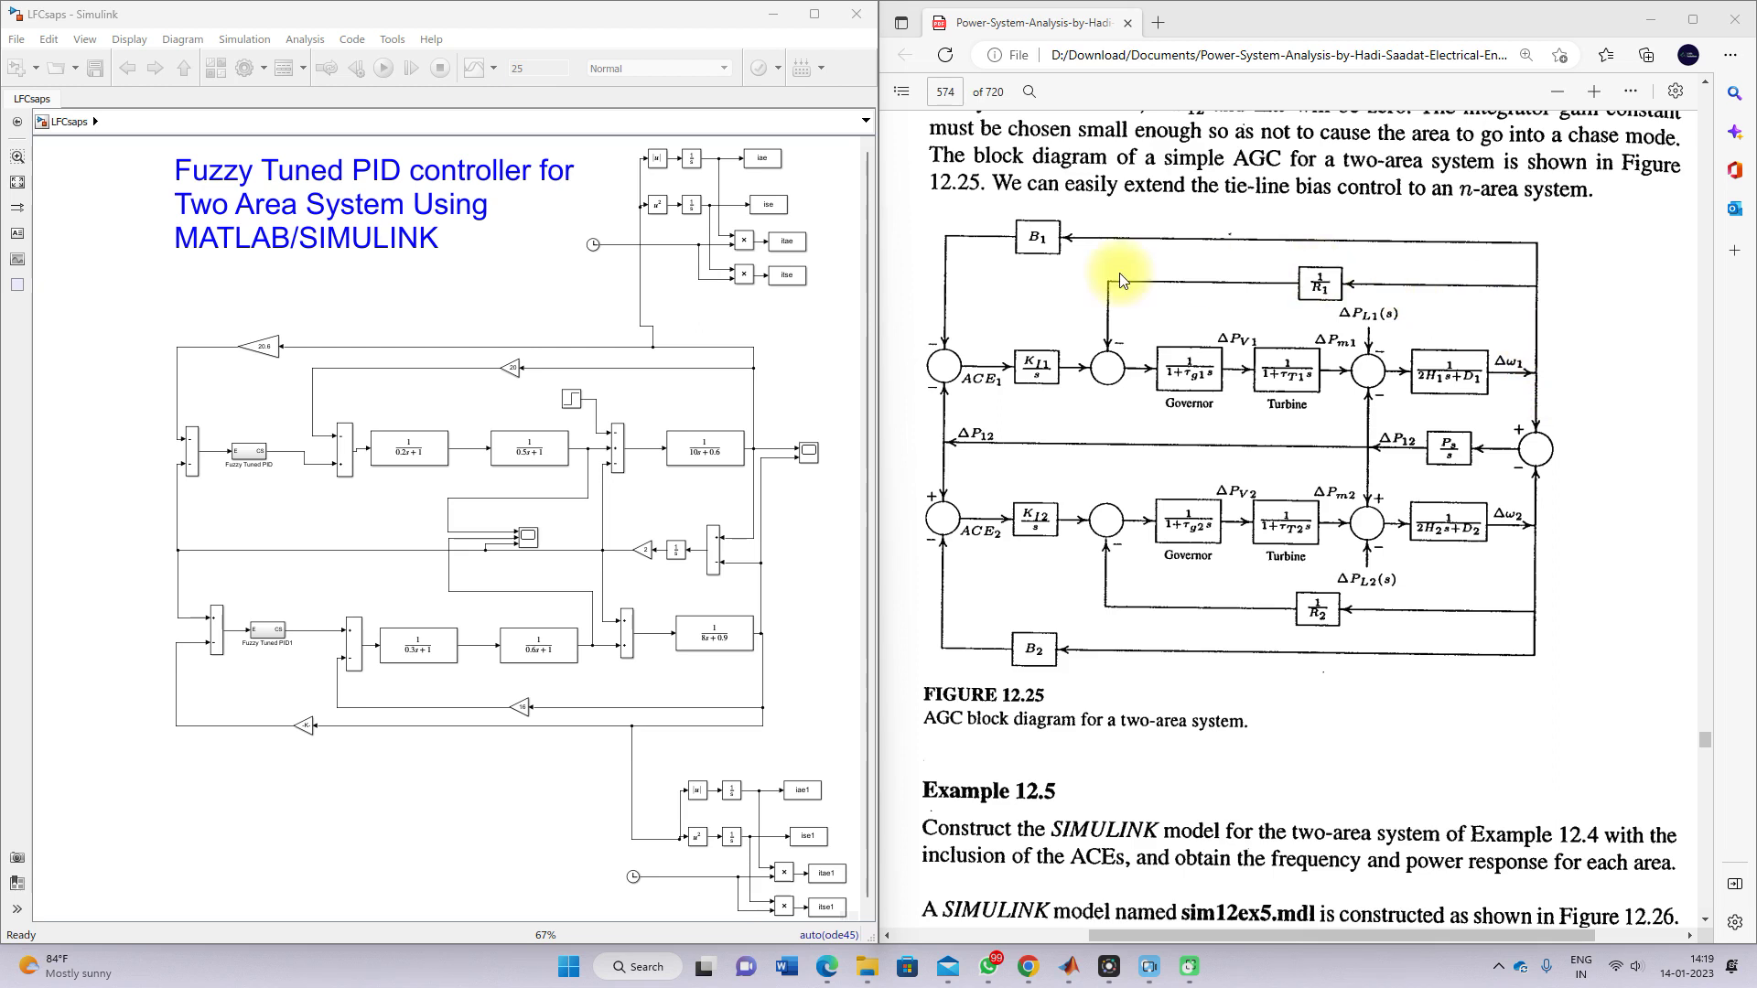
- Mark the governor, turbine and generator-load blocks of both areas and the ΔP12 tie-line path in Figure 12.25 with the pen, and clear the marks
key("F9")
mouse_move(1178, 401)
left_mouse_down()
mouse_move(1235, 386)
mouse_move(1279, 402)
mouse_move(1314, 377)
left_mouse_up()
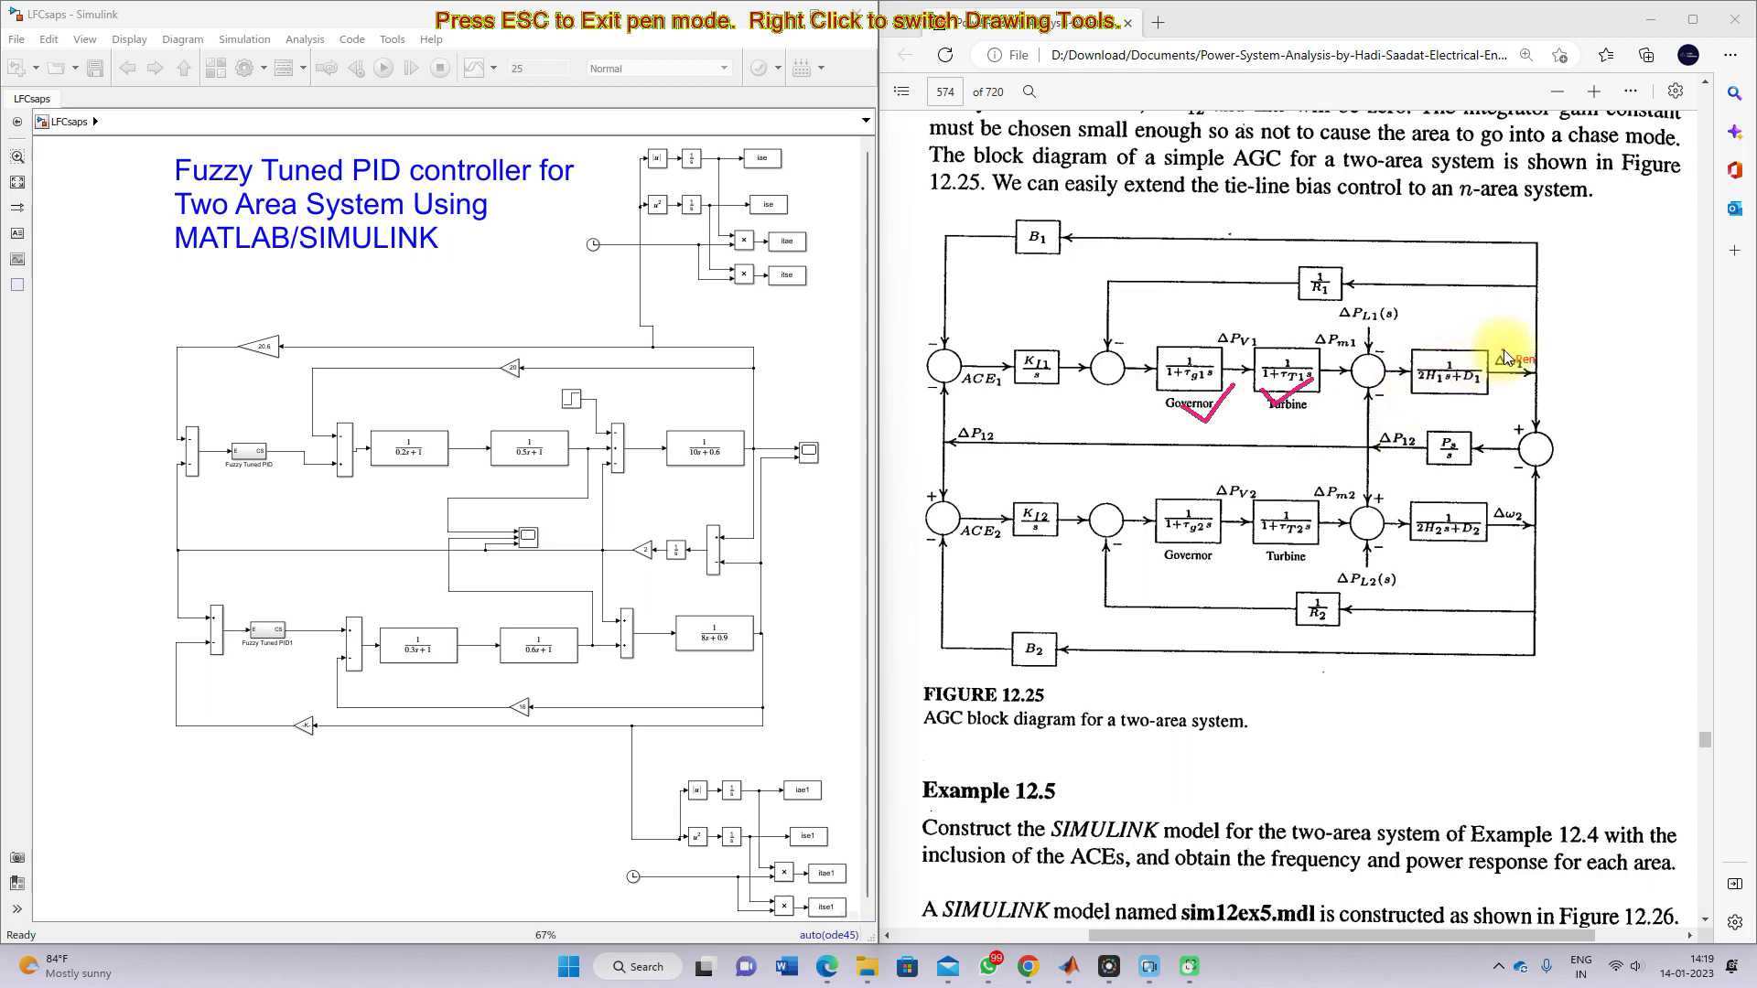
mouse_move(1534, 350)
left_mouse_down()
mouse_move(1420, 333)
mouse_move(1353, 346)
mouse_move(1337, 374)
mouse_move(1454, 406)
mouse_move(1520, 359)
left_mouse_up()
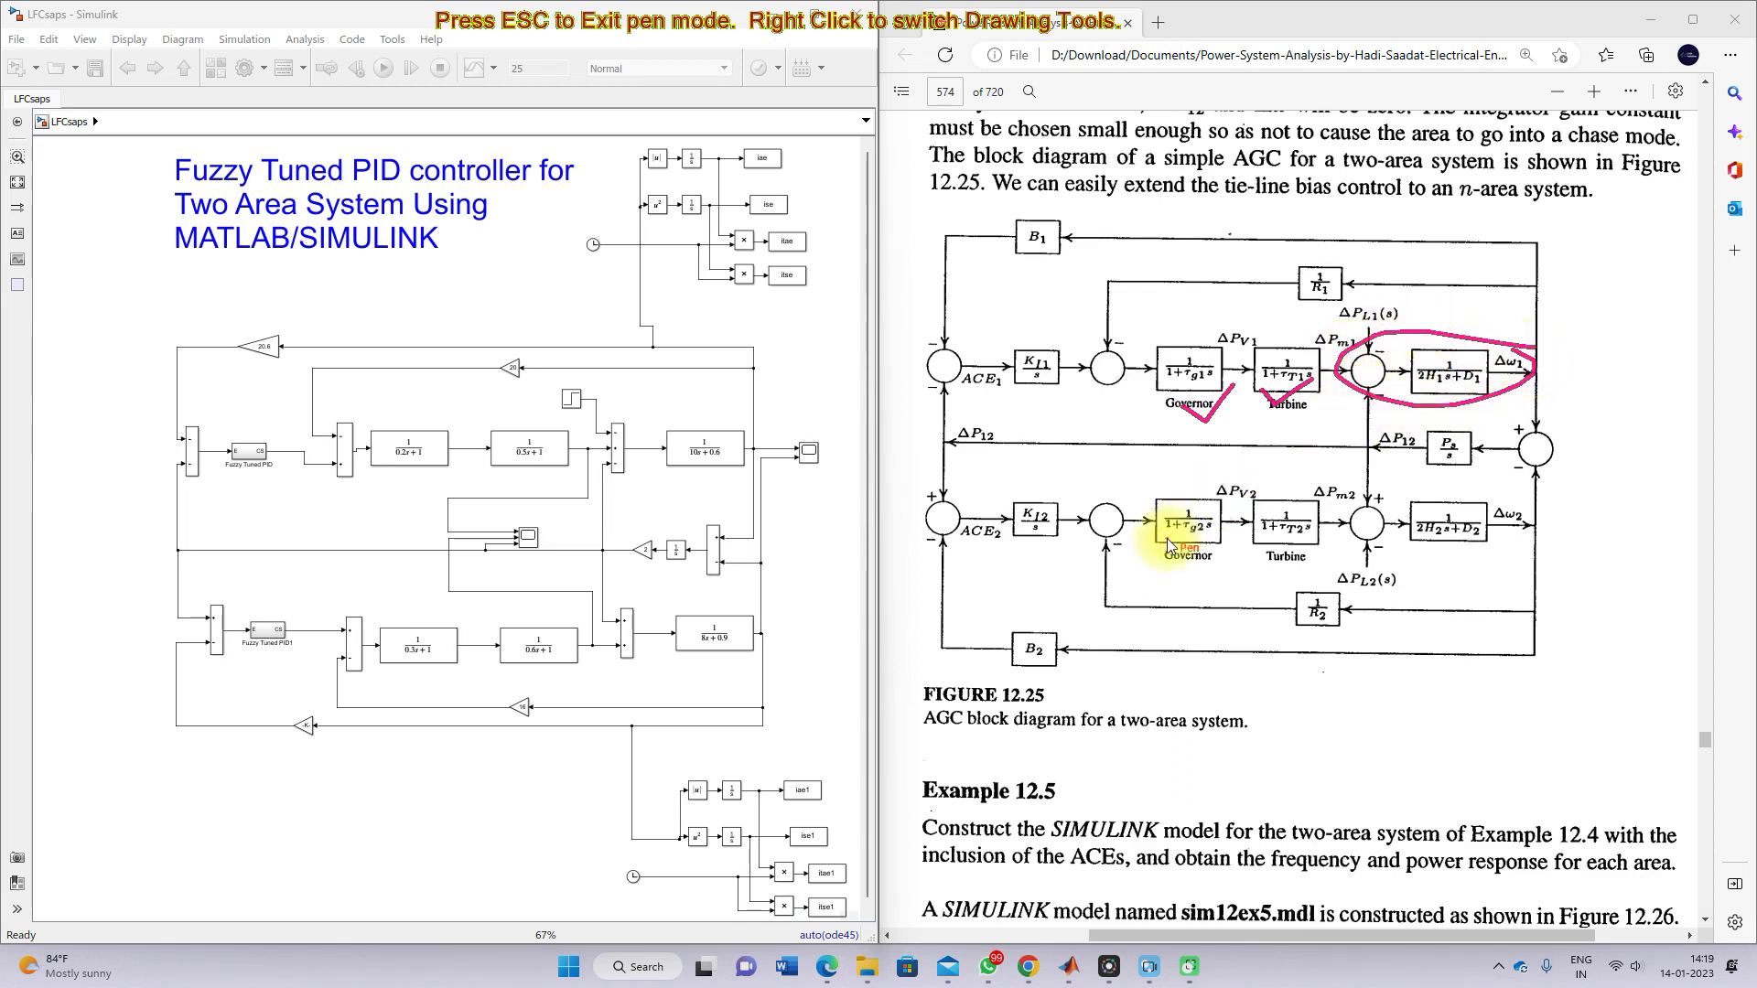
left_click_drag(1141, 543, 1182, 537)
left_click_drag(1276, 544, 1316, 527)
mouse_move(1538, 501)
left_mouse_down()
mouse_move(1355, 492)
mouse_move(1314, 524)
mouse_move(1418, 567)
left_mouse_up()
left_click_drag(1516, 522, 1520, 502)
mouse_move(1558, 426)
left_mouse_down()
mouse_move(1002, 409)
mouse_move(939, 457)
mouse_move(1351, 494)
mouse_move(1515, 479)
mouse_move(1556, 426)
left_mouse_up()
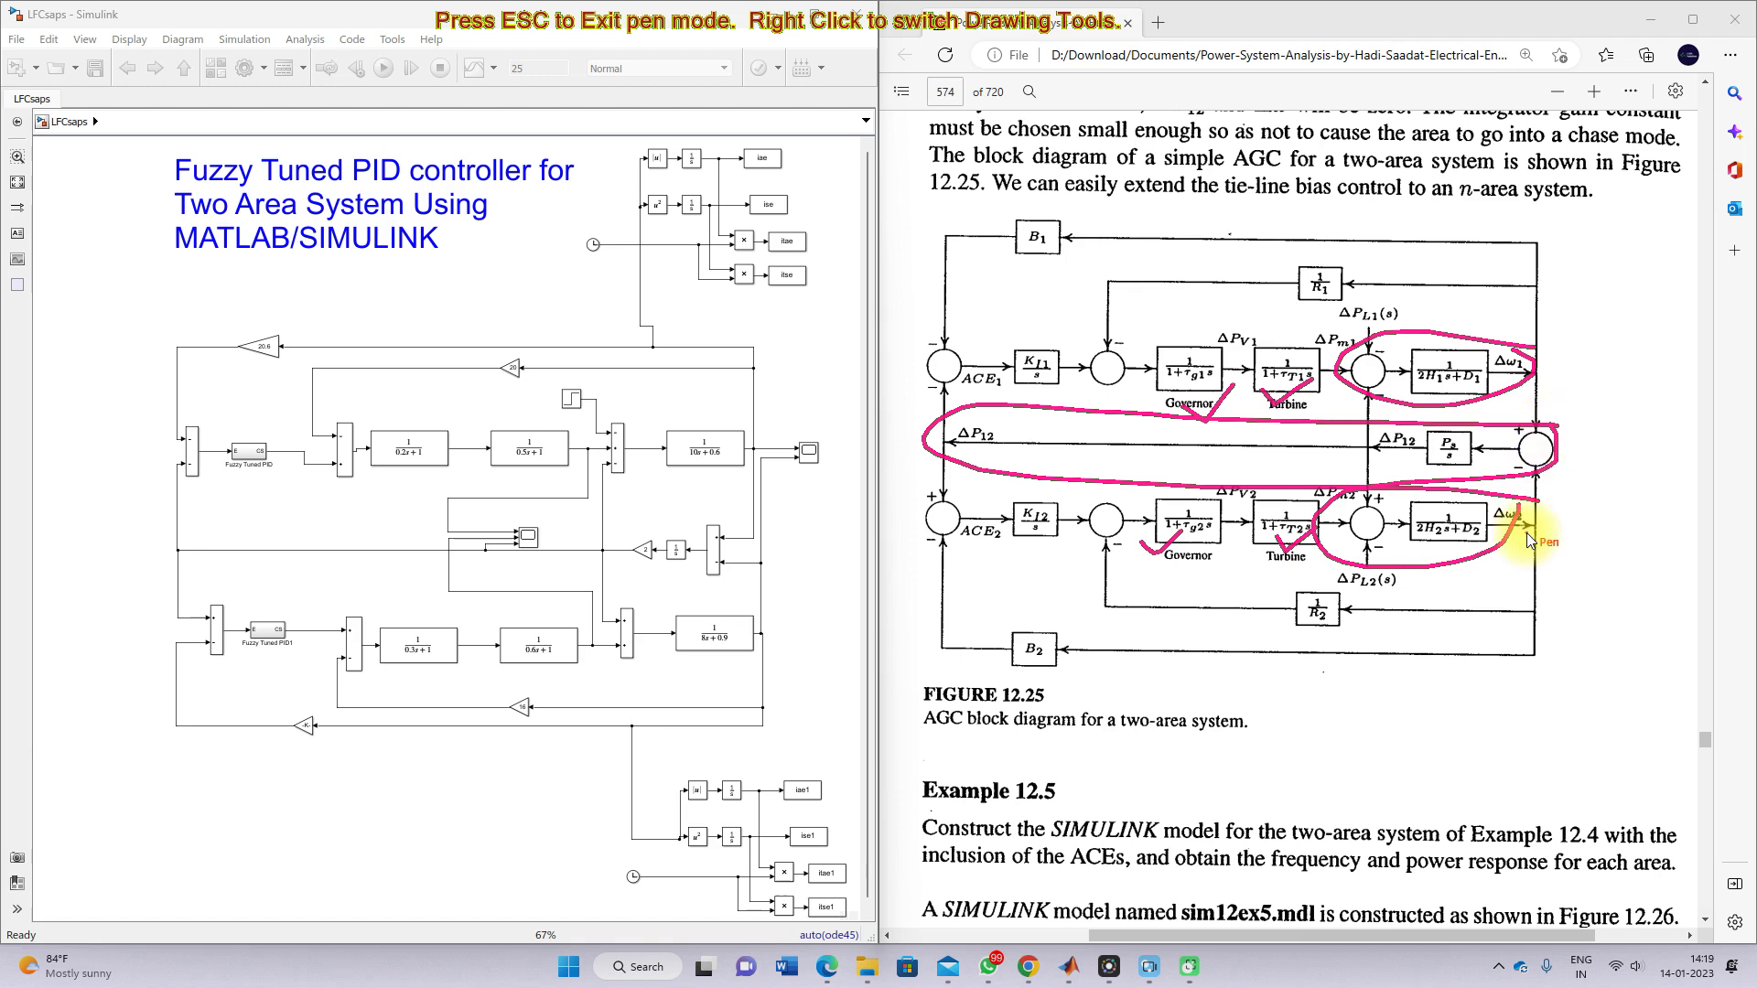
key("Escape")
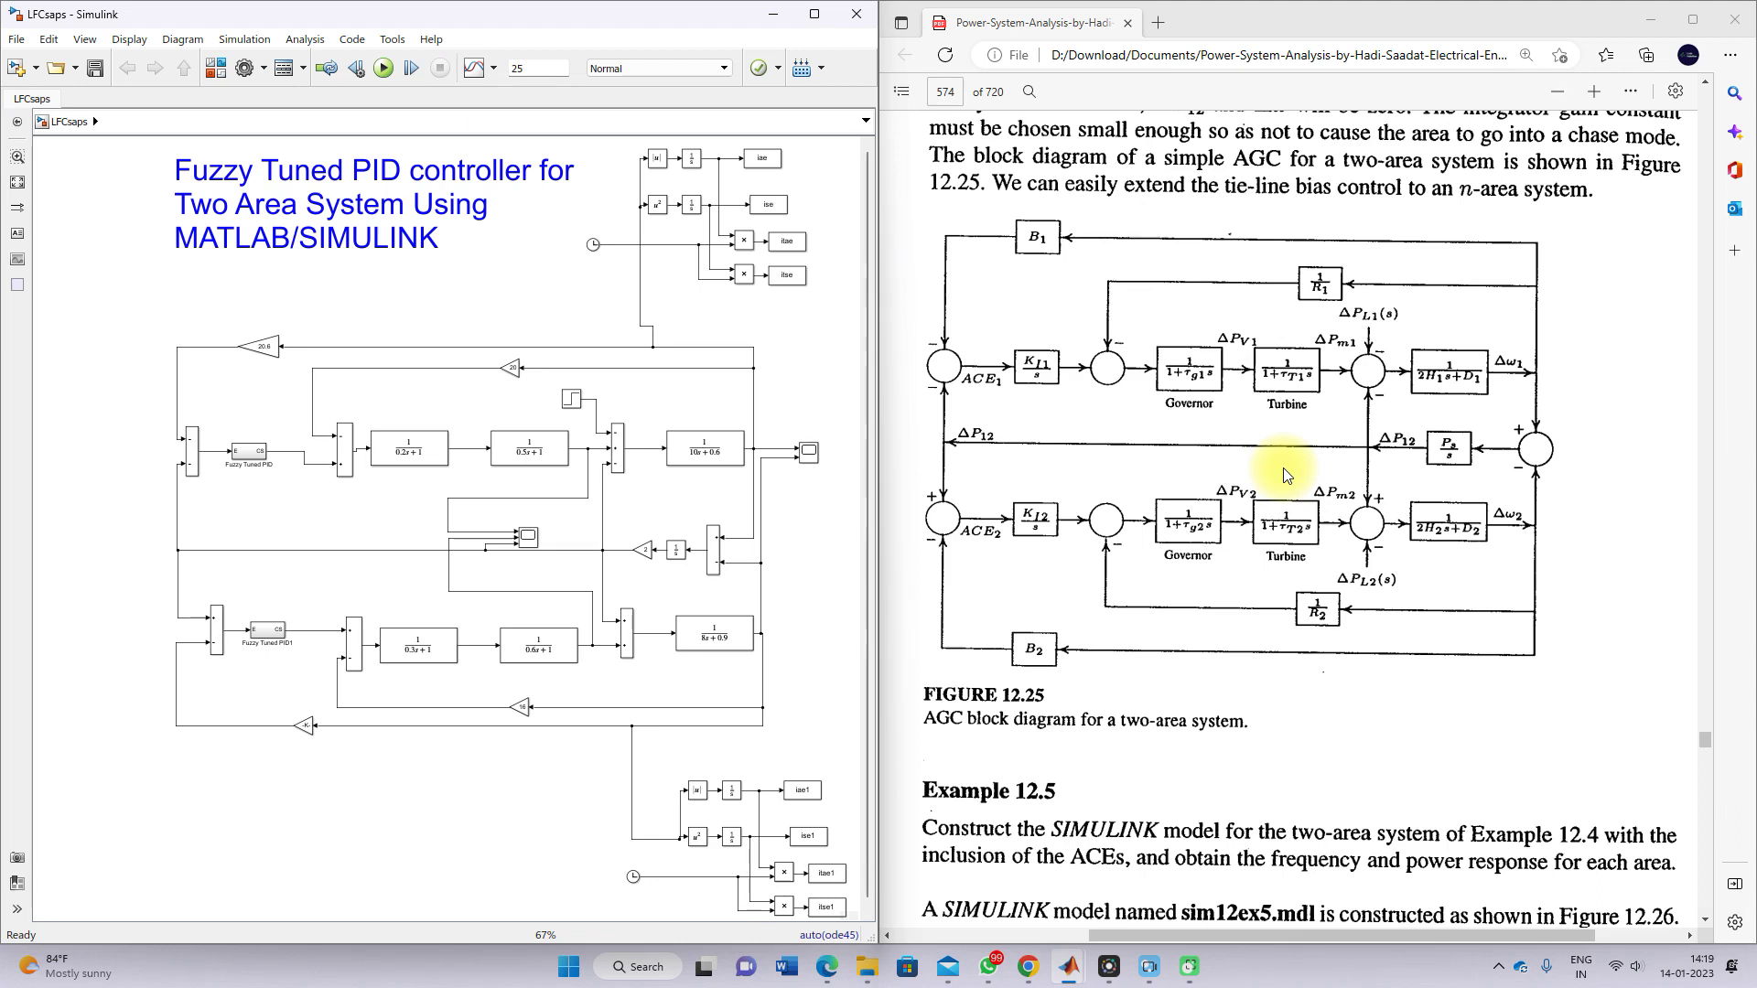
- Tick the frequency deviations Δω1 and Δω2 and the load disturbances ΔPL1 and ΔPL2 in Figure 12.25 with the pen
key("F9")
left_click_drag(1509, 364, 1574, 357)
left_click_drag(1524, 529, 1560, 495)
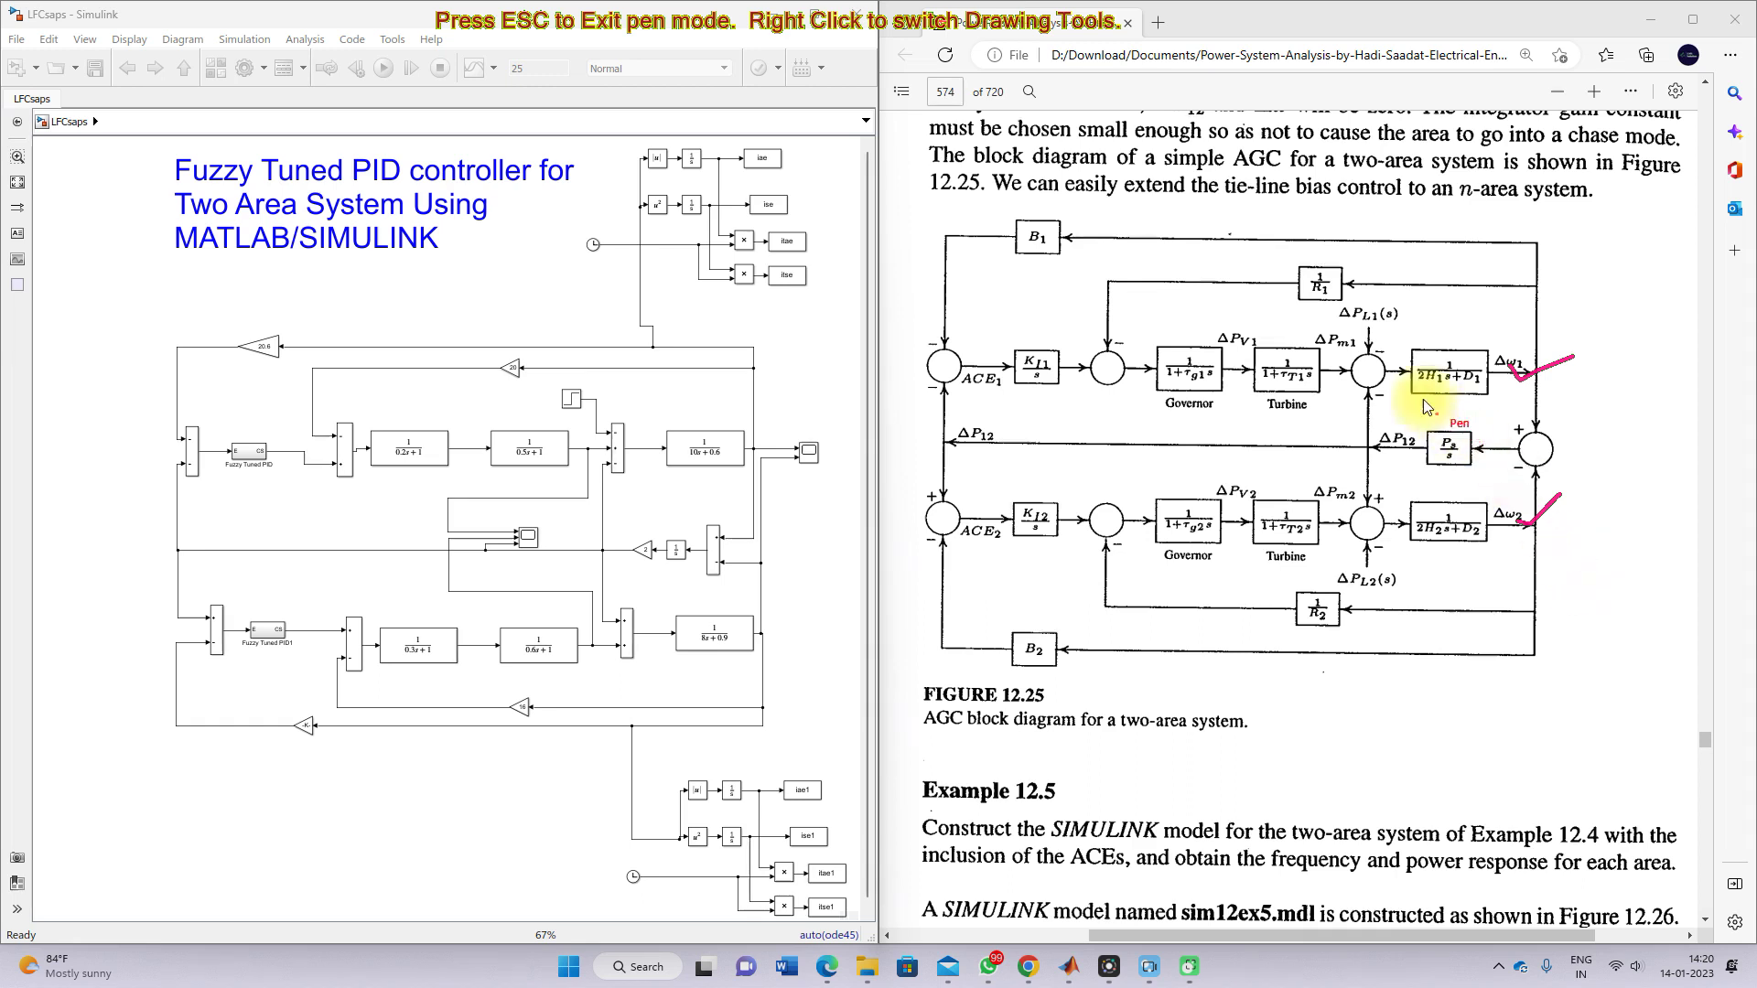
left_click_drag(1325, 316, 1392, 283)
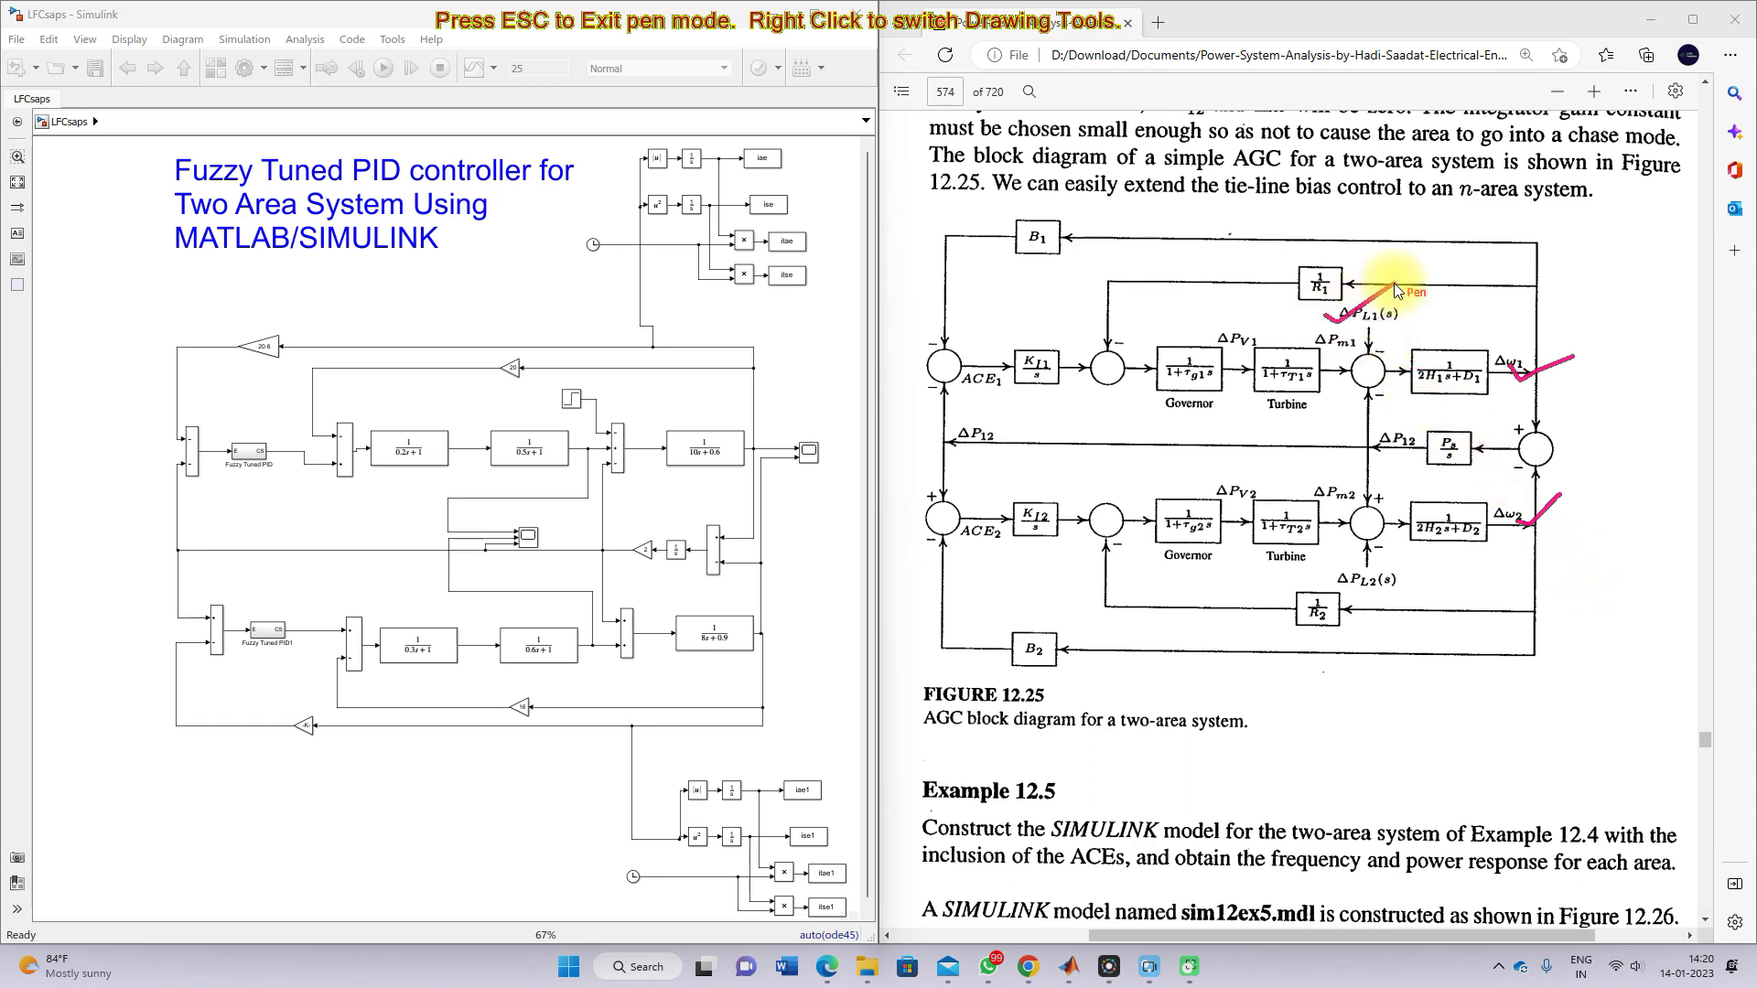
left_click_drag(1328, 576, 1374, 558)
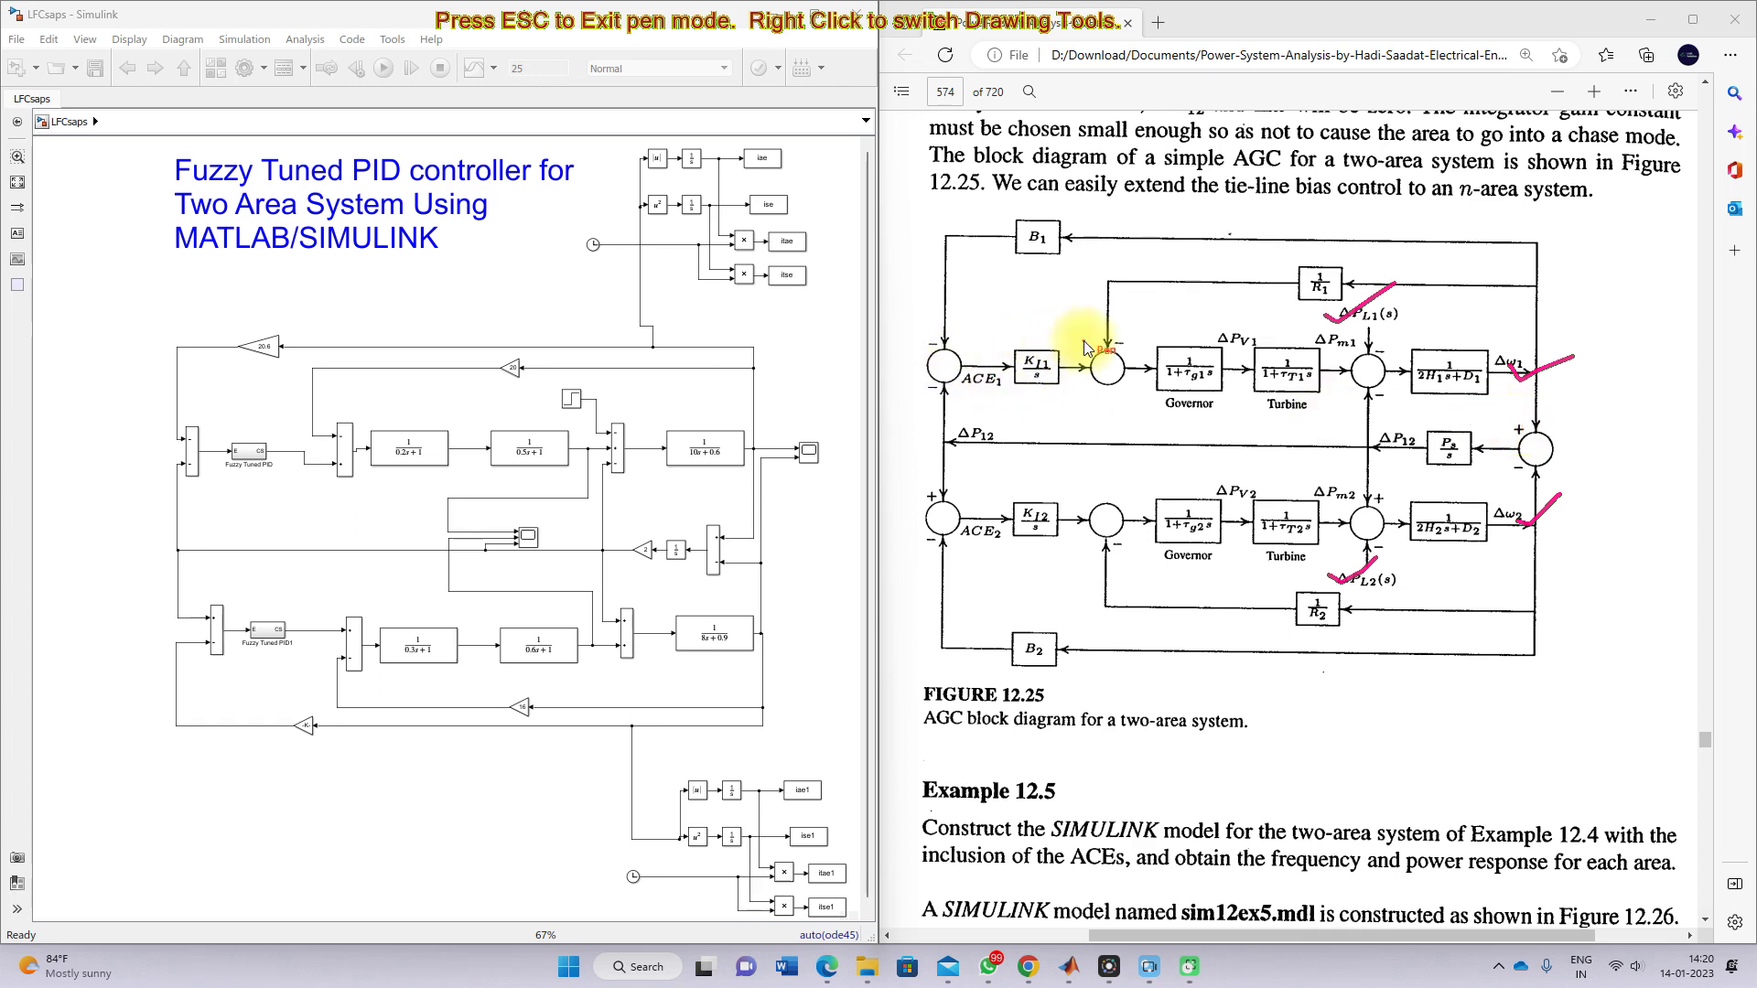
- Circle the KI1/s and KI2/s integral controllers, tick their ACE1 and ACE2 inputs, and clear all pen marks
mouse_move(1086, 340)
left_mouse_down()
mouse_move(1000, 345)
mouse_move(980, 379)
mouse_move(1009, 408)
mouse_move(1084, 402)
mouse_move(1093, 334)
left_mouse_up()
mouse_move(1048, 482)
left_mouse_down()
mouse_move(974, 529)
mouse_move(994, 560)
mouse_move(1055, 552)
mouse_move(1065, 502)
mouse_move(1047, 472)
left_mouse_up()
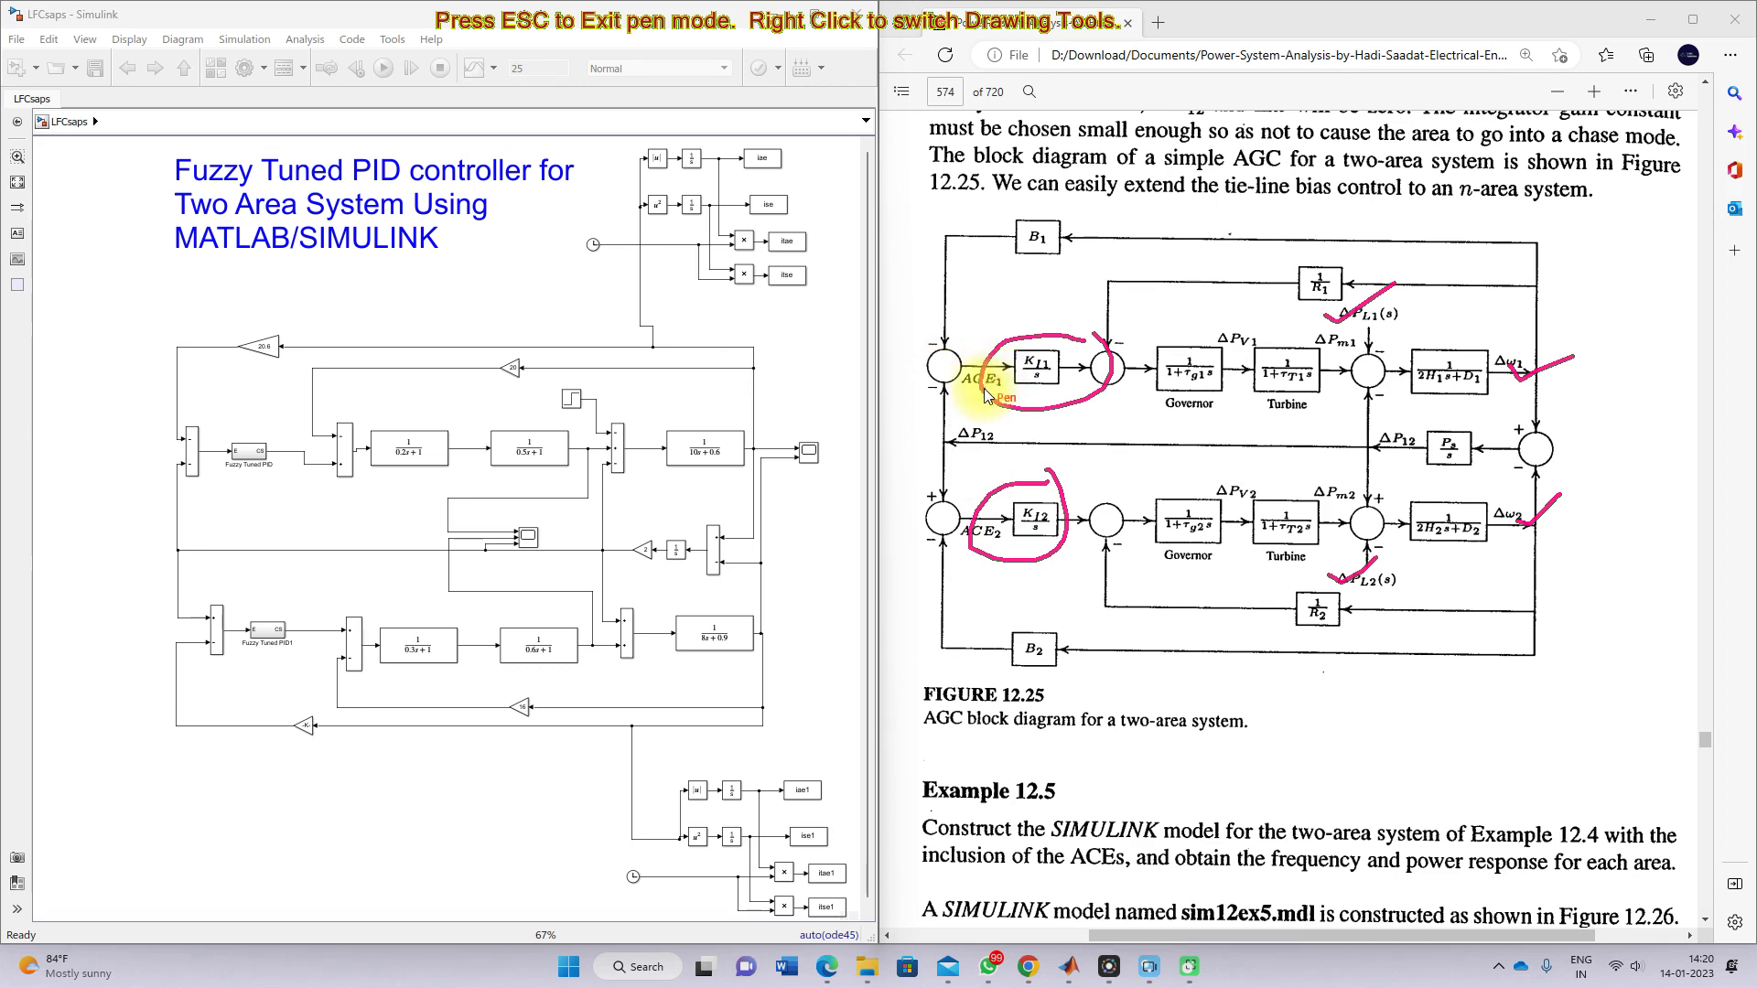
left_click_drag(960, 383, 979, 377)
left_click_drag(951, 528, 971, 521)
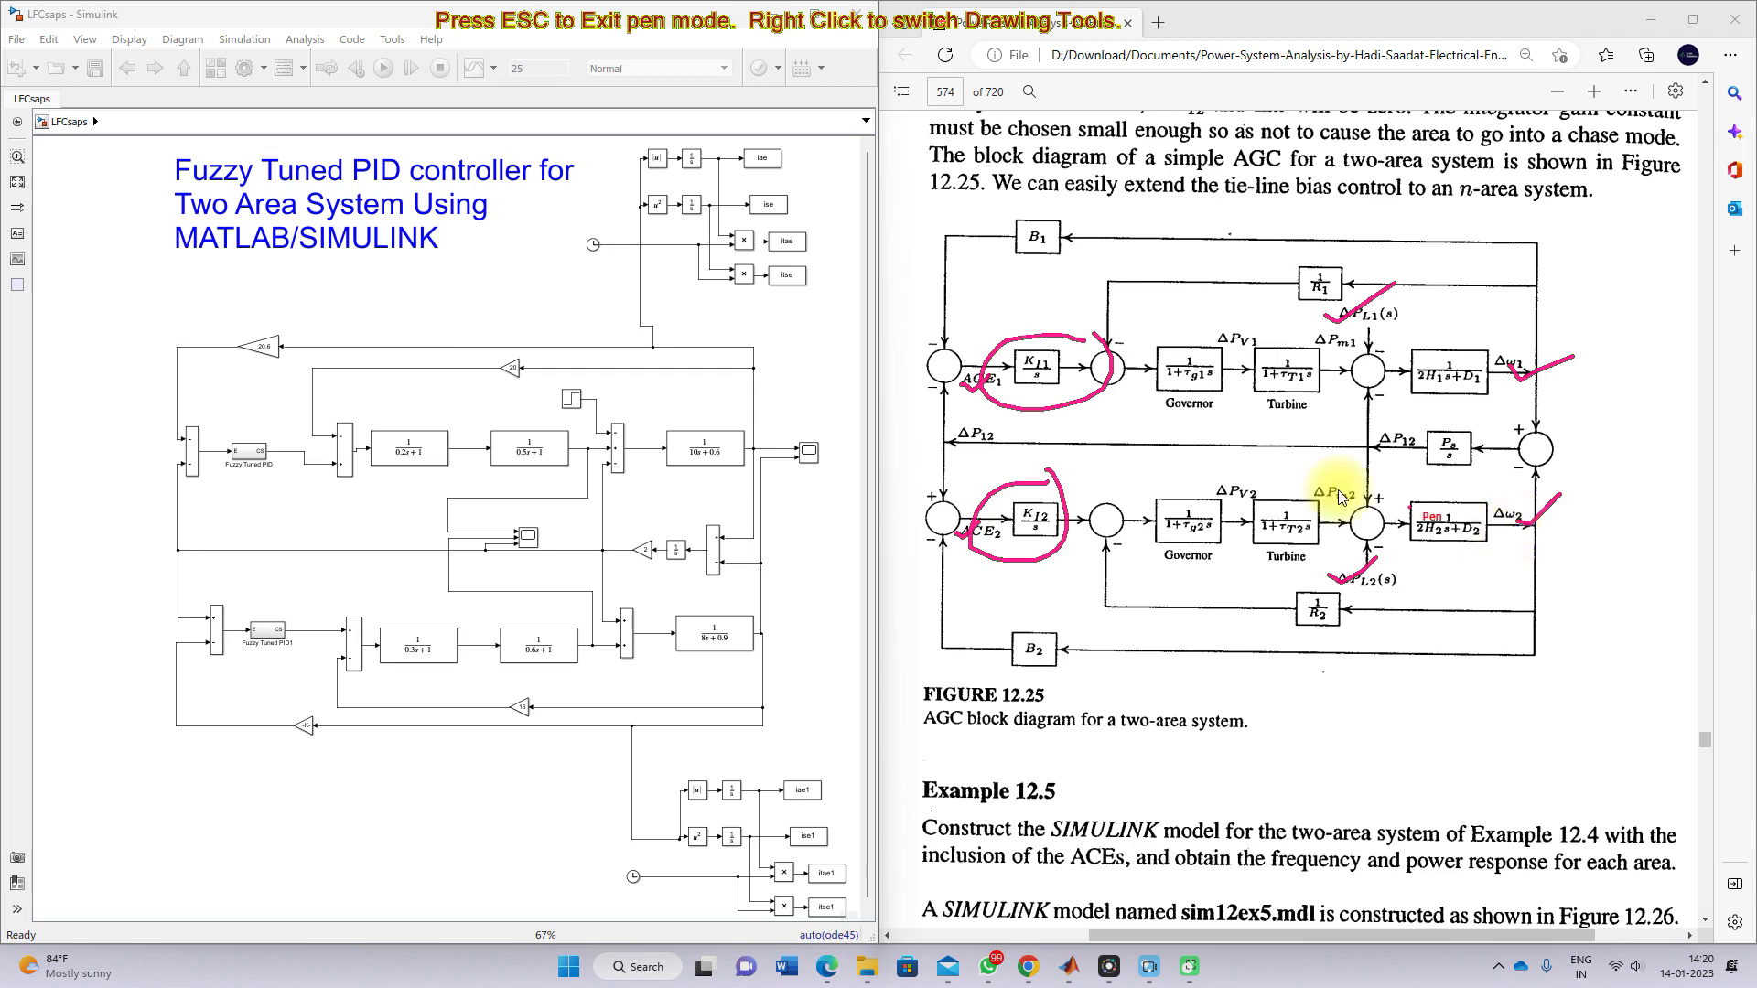
key("Escape")
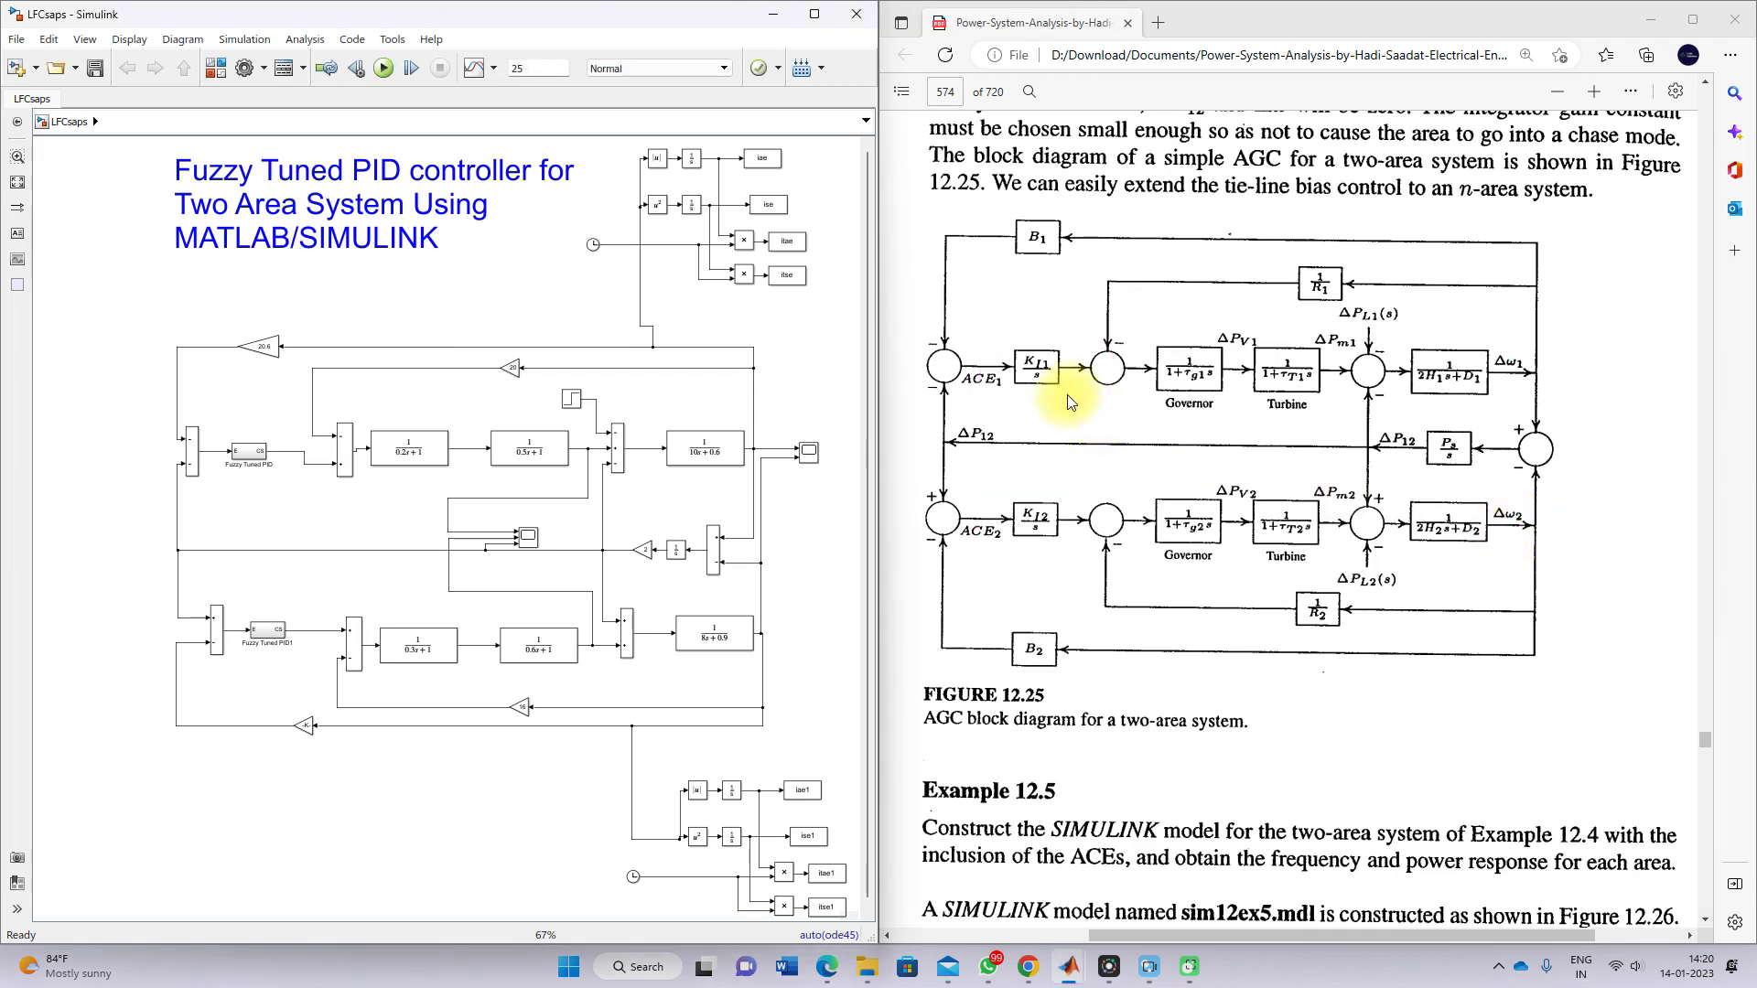
- Draw pen arrows pointing at the KI1/s and KI2/s blocks in Figure 12.25, and clear them
key("F11")
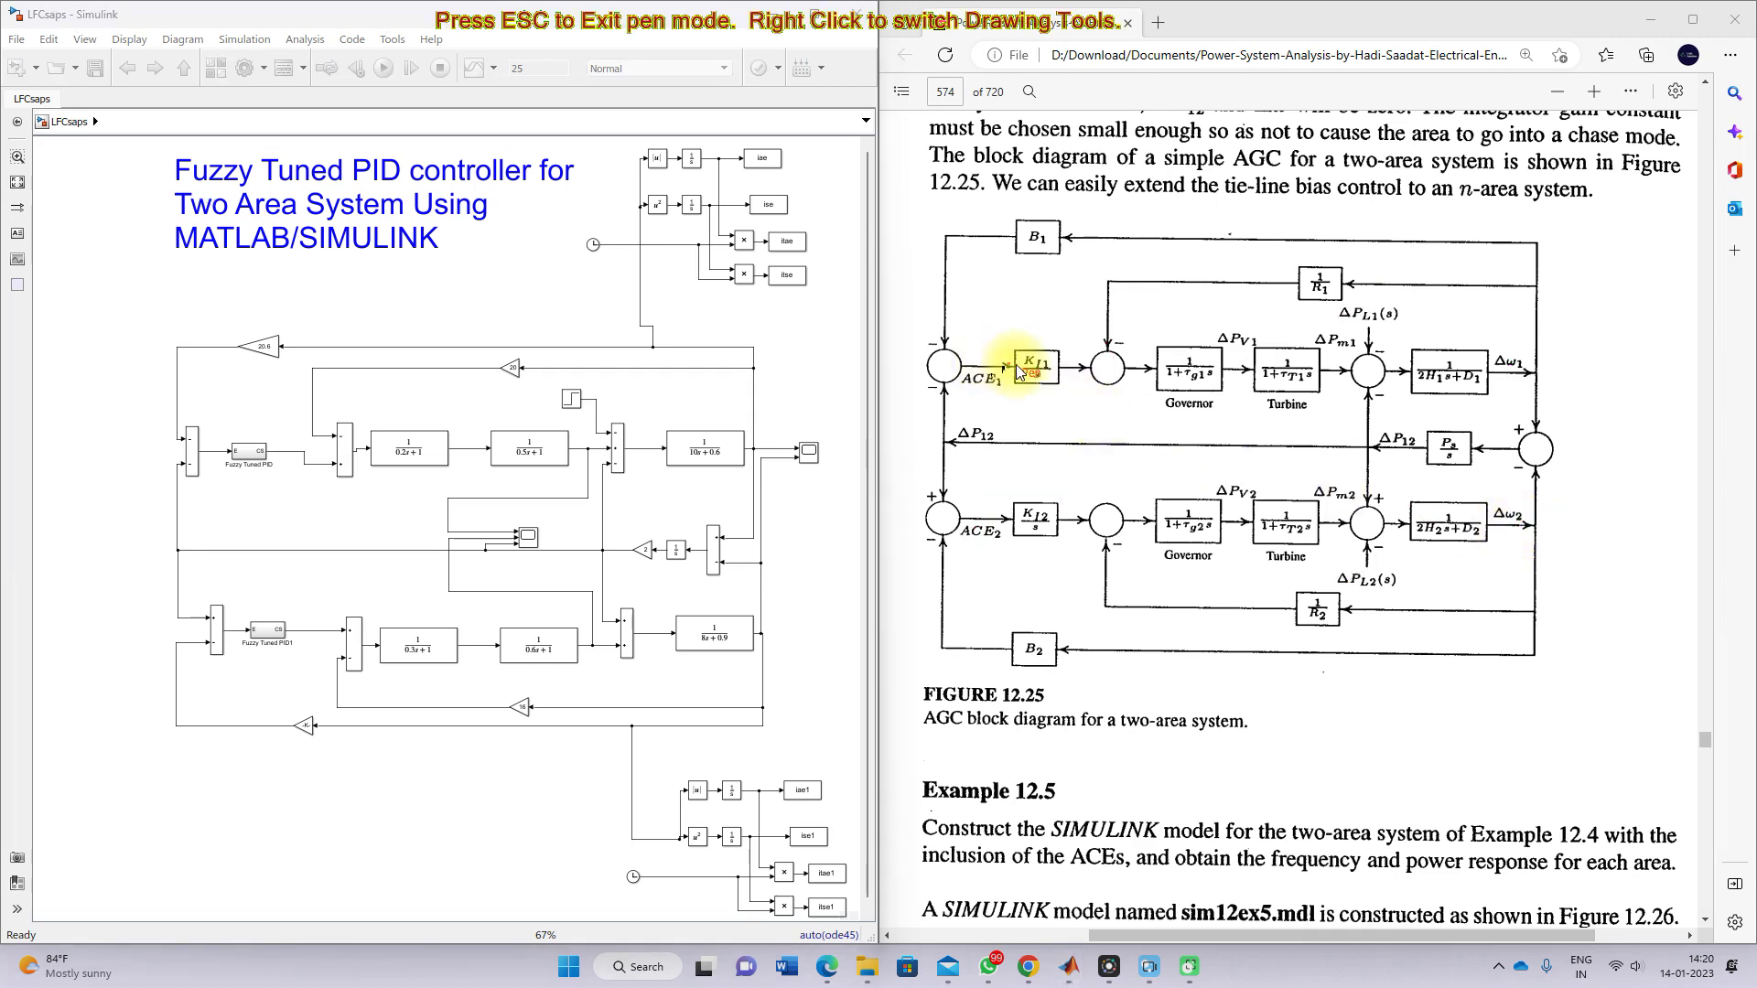
left_click_drag(1037, 318, 1037, 342)
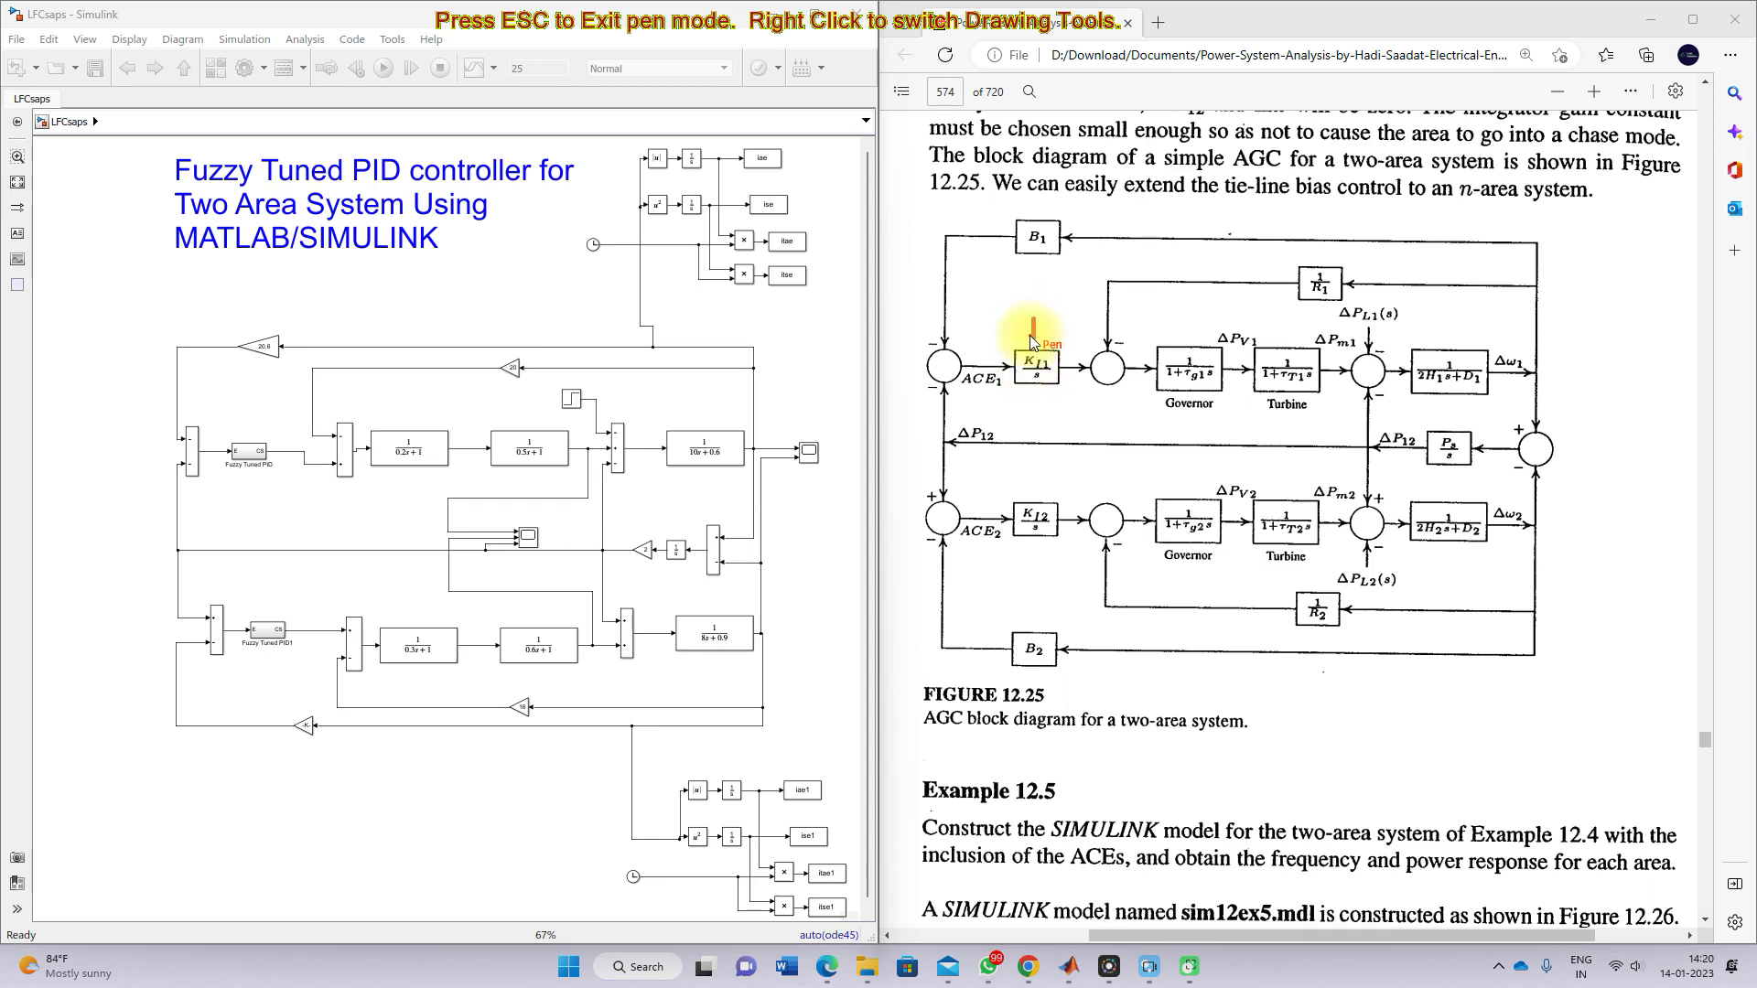
left_click_drag(1037, 572, 1037, 535)
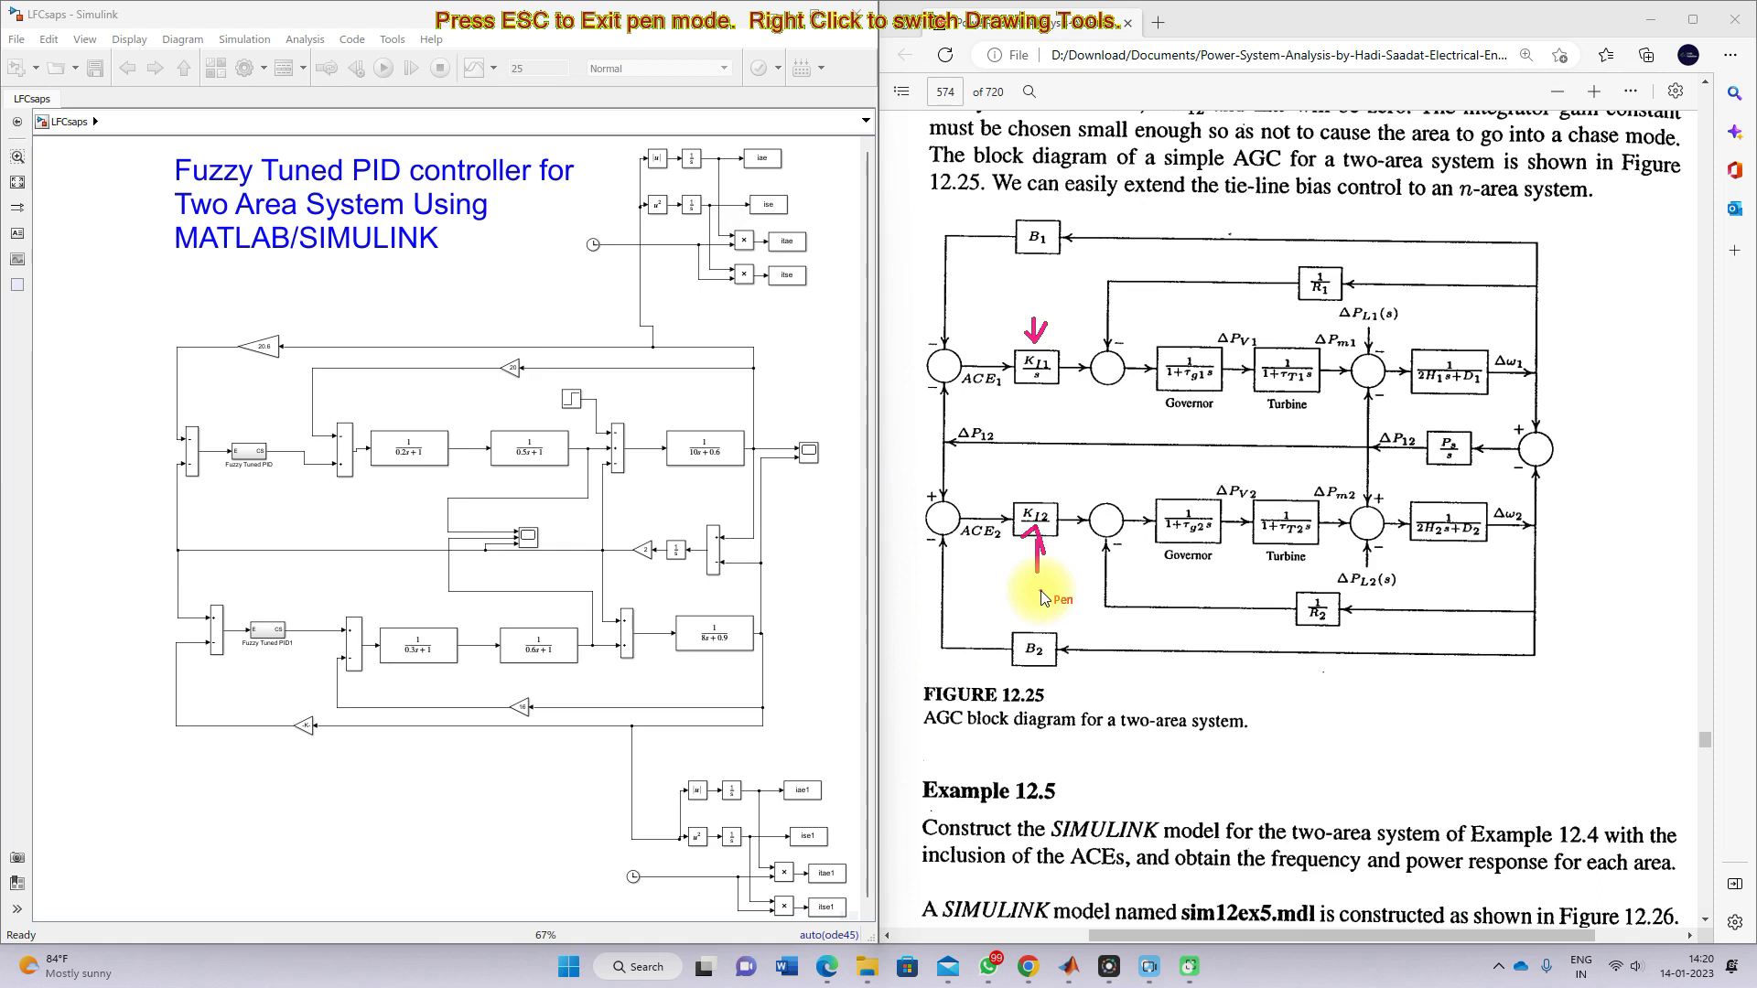
key("Escape")
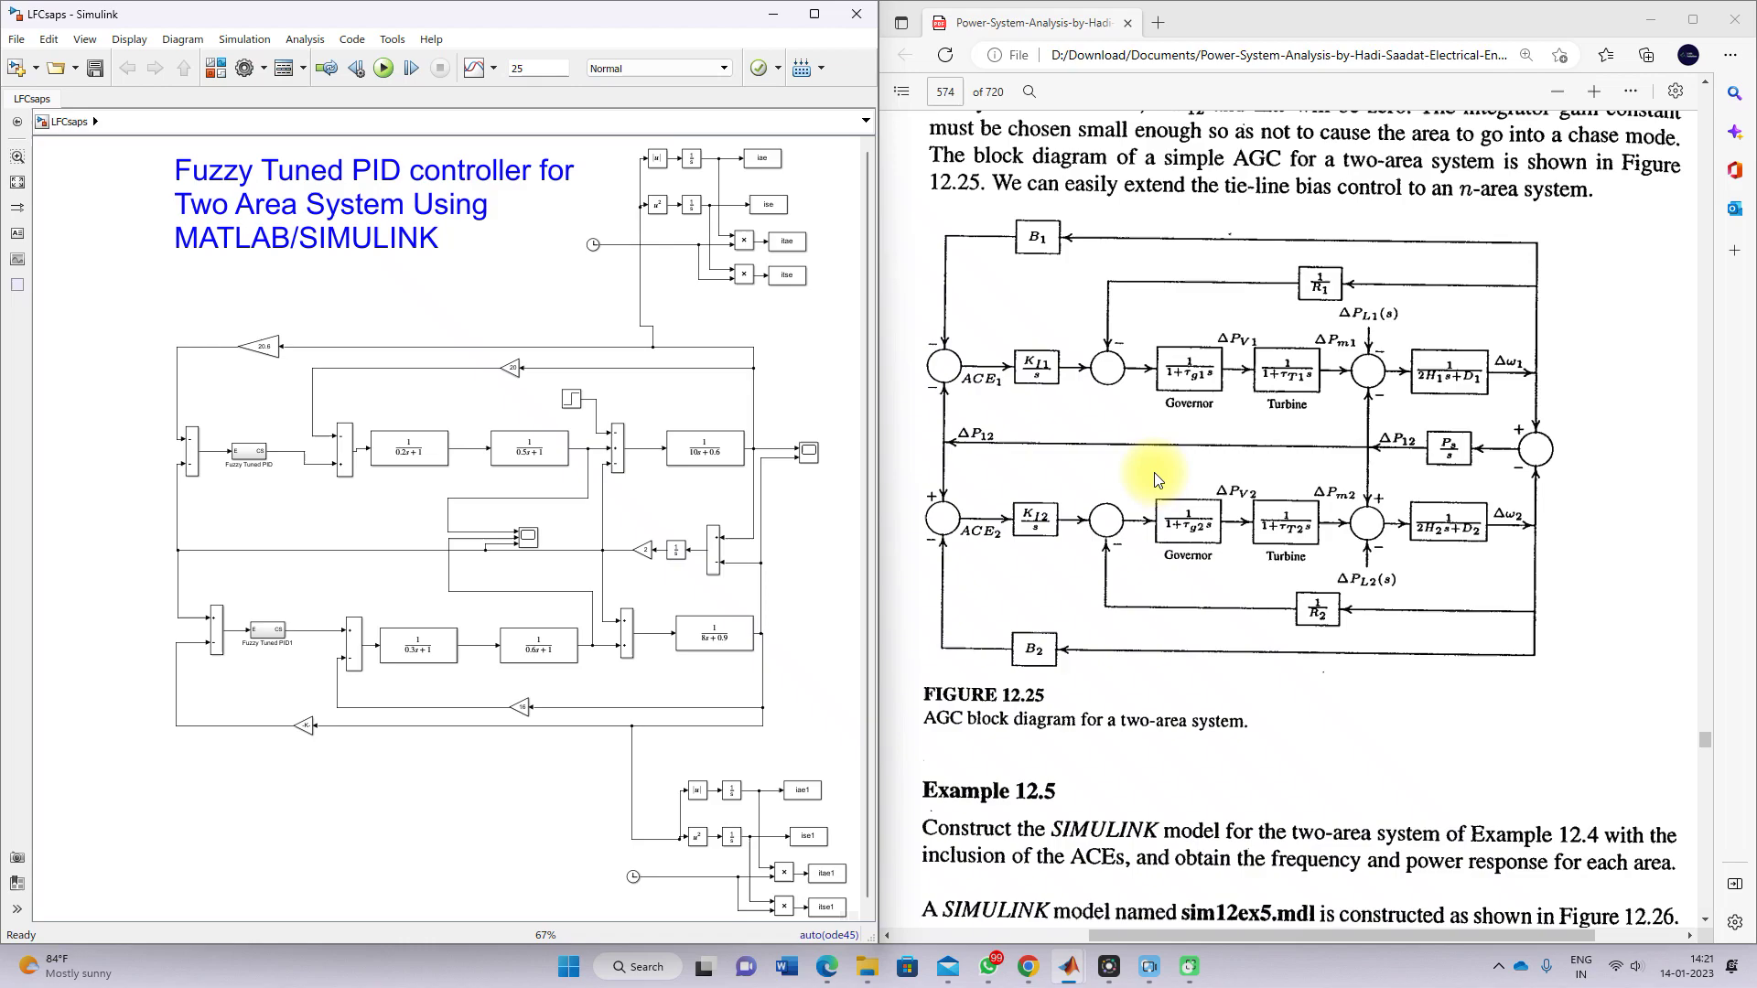
- Bring the complete Figure 12.26 simulation block diagram for Example 12.5 into view in the PDF
scroll(1154, 472, "down", 10)
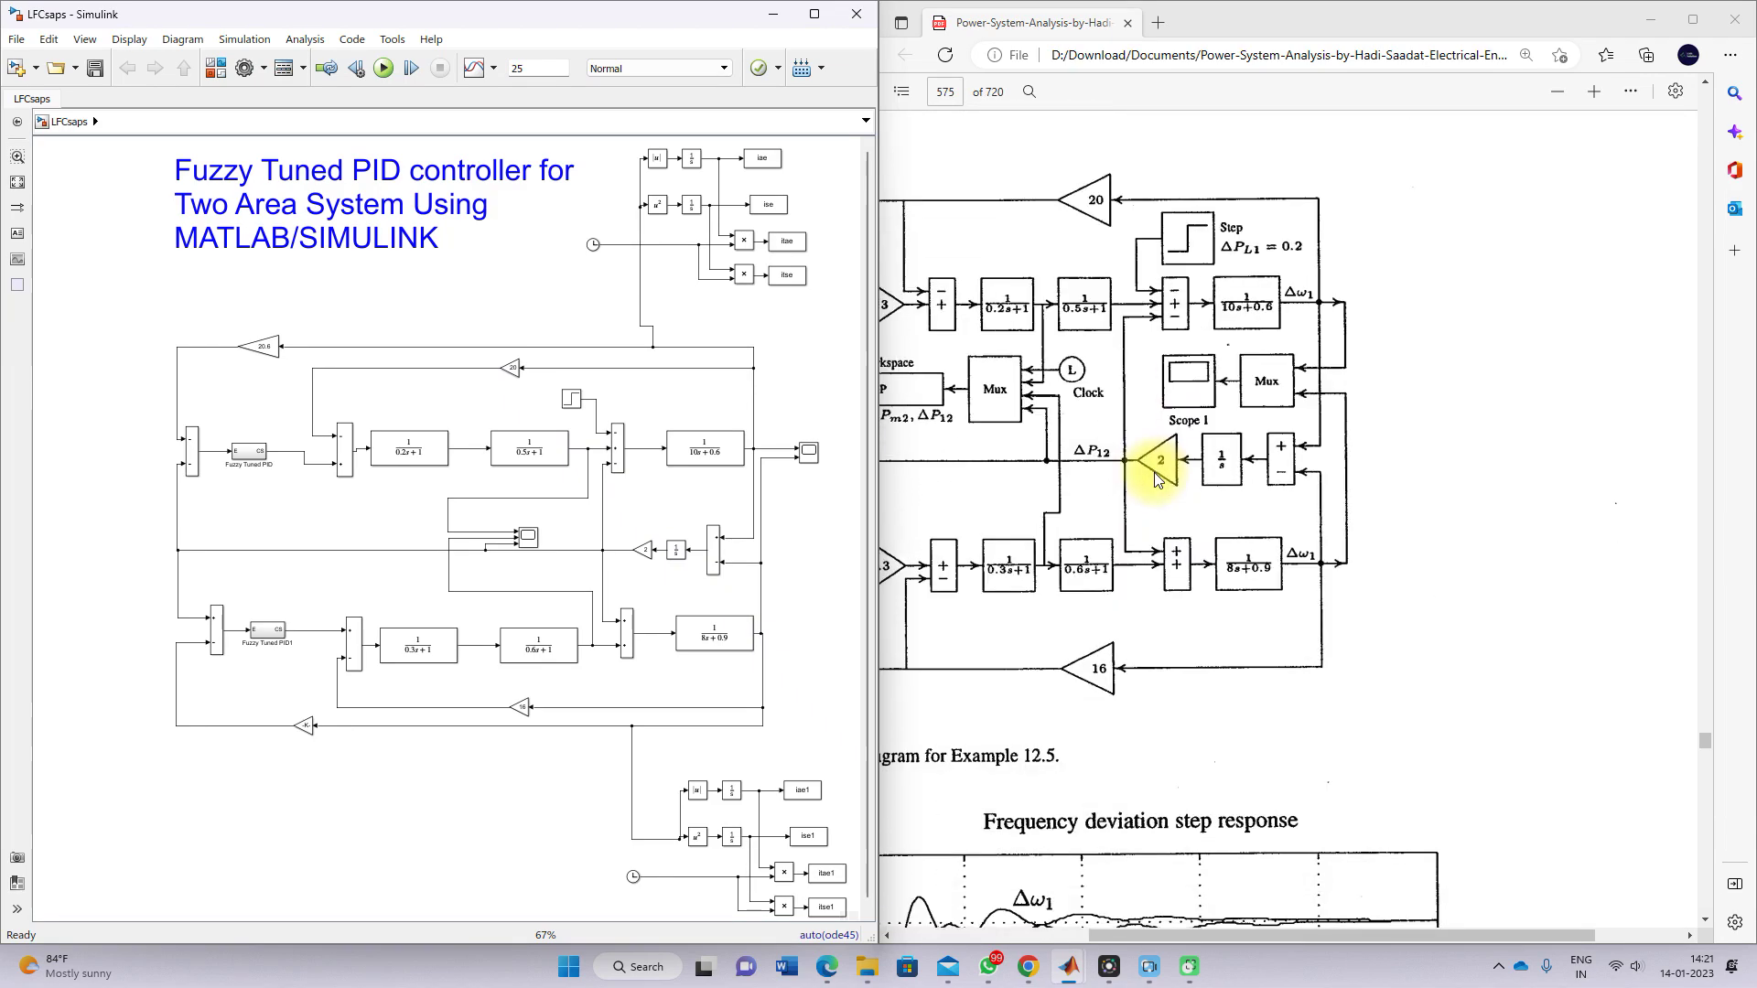
scroll(1155, 472, "down", 4)
left_click_drag(1162, 942, 1039, 933)
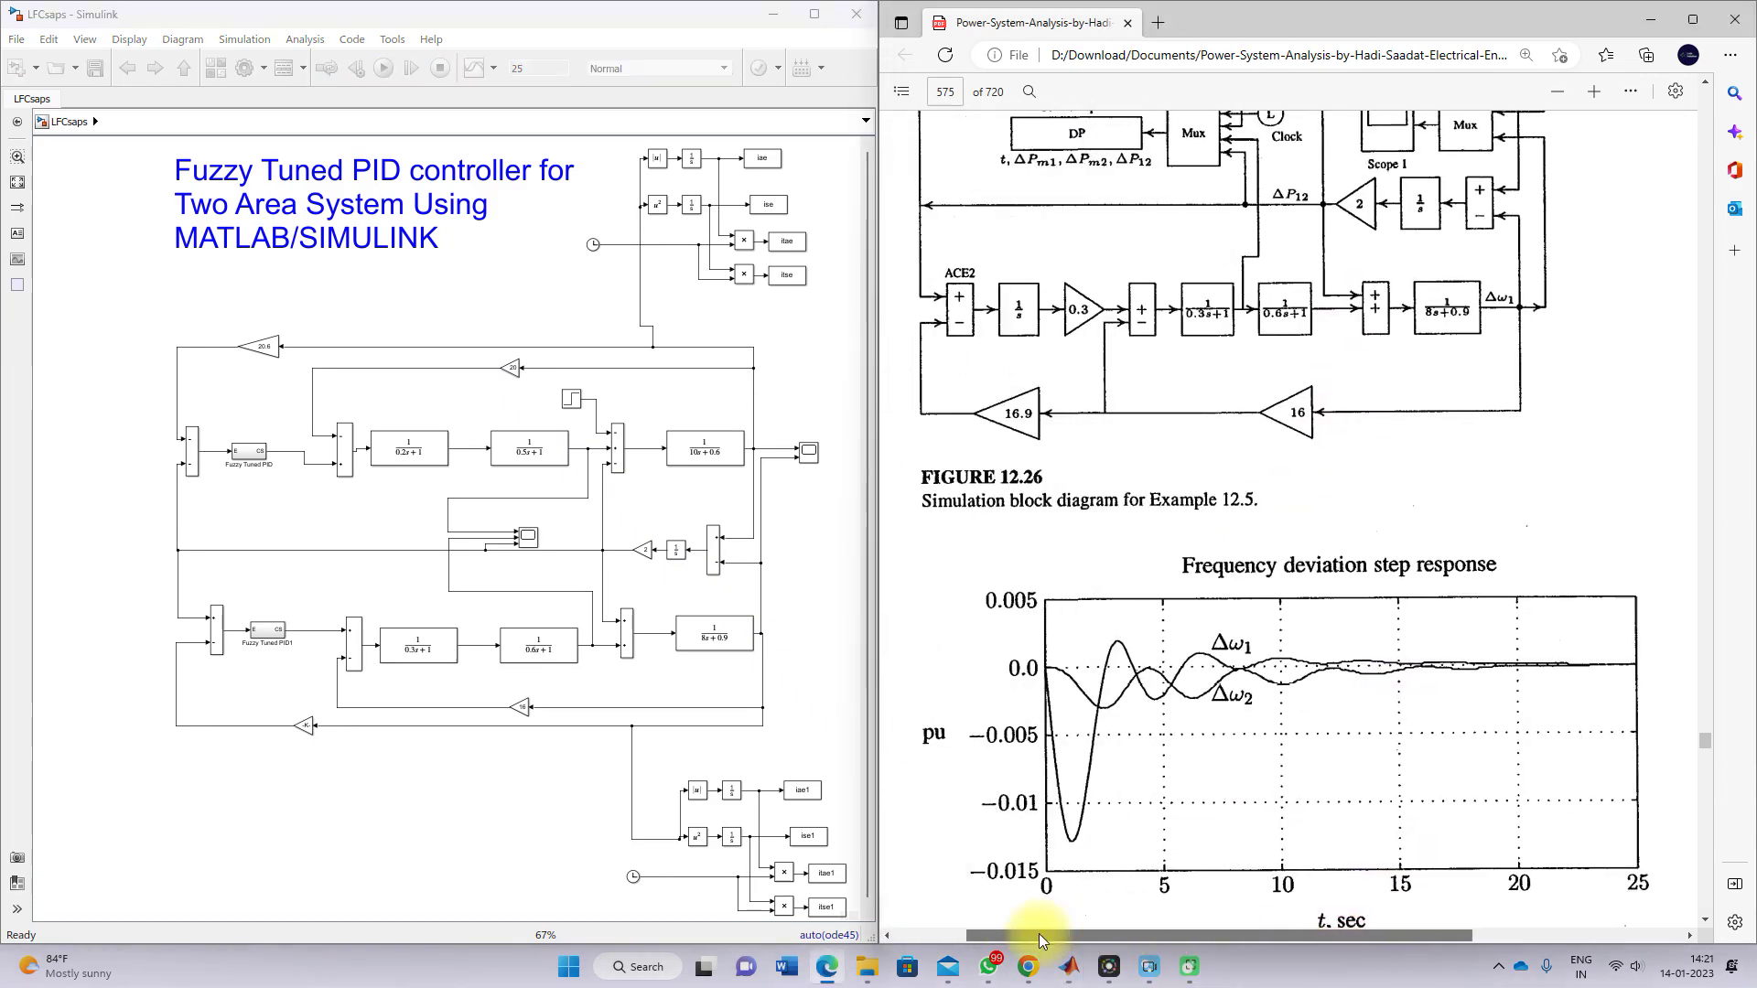
scroll(1177, 740, "up", 5)
scroll(1177, 740, "up", 1)
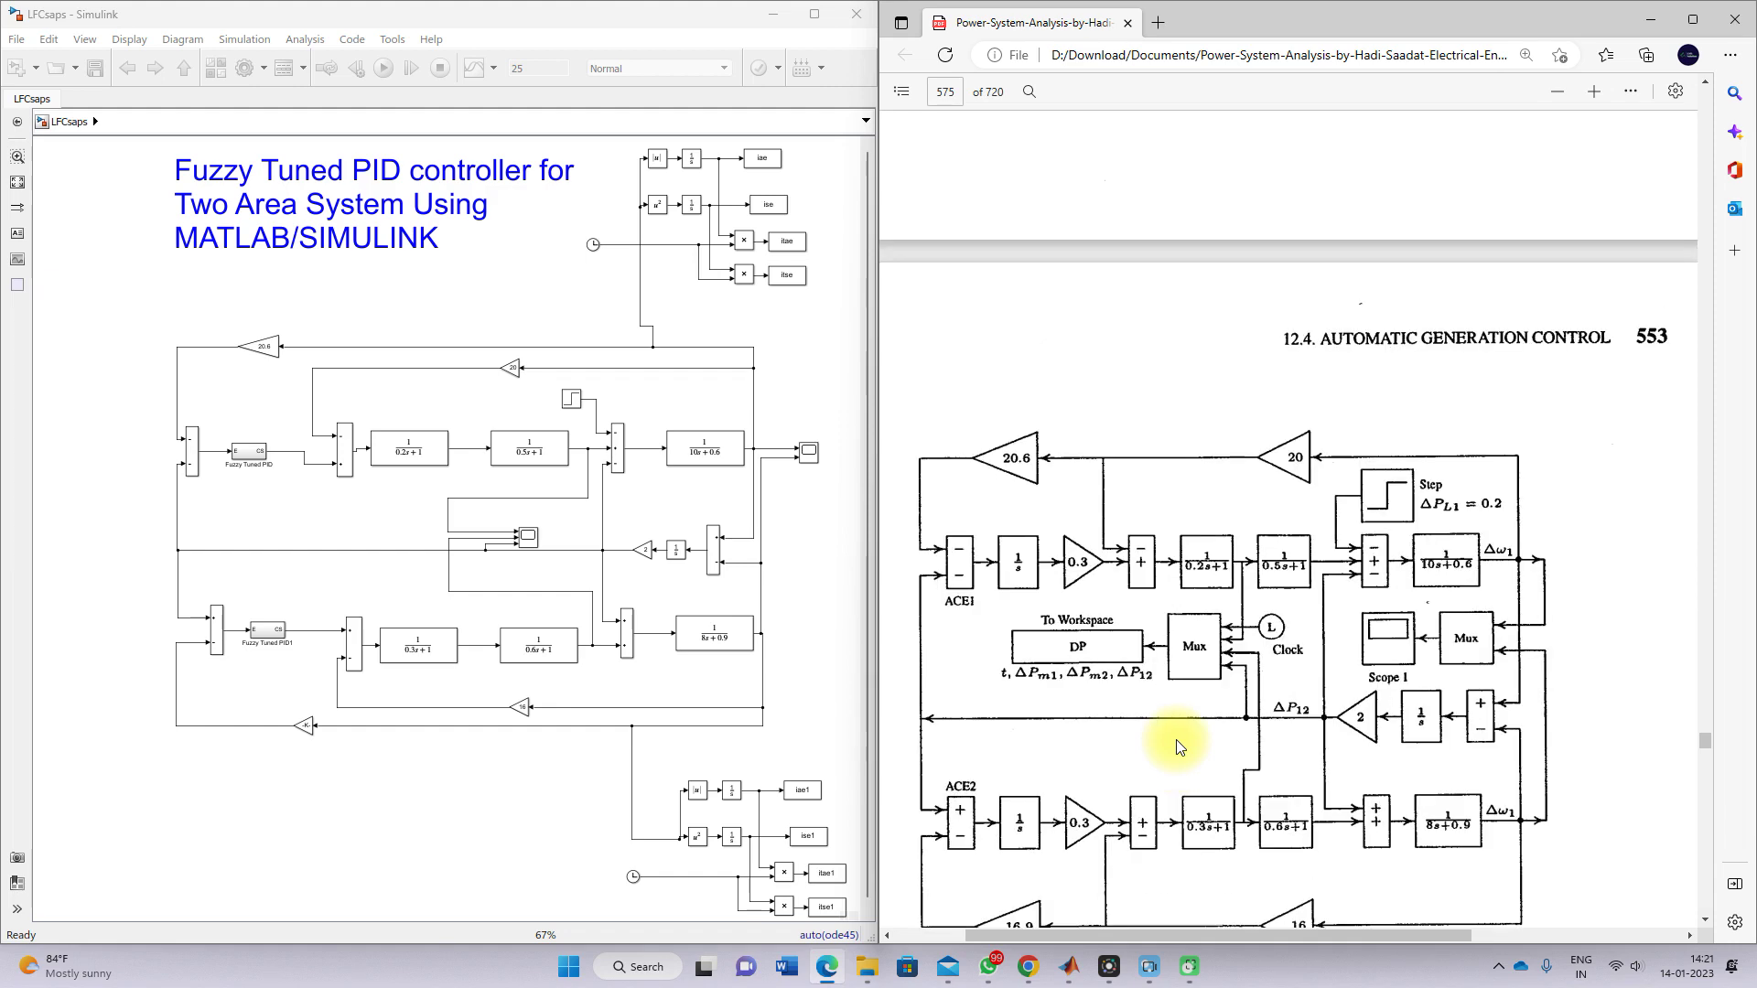
scroll(1177, 740, "down", 1)
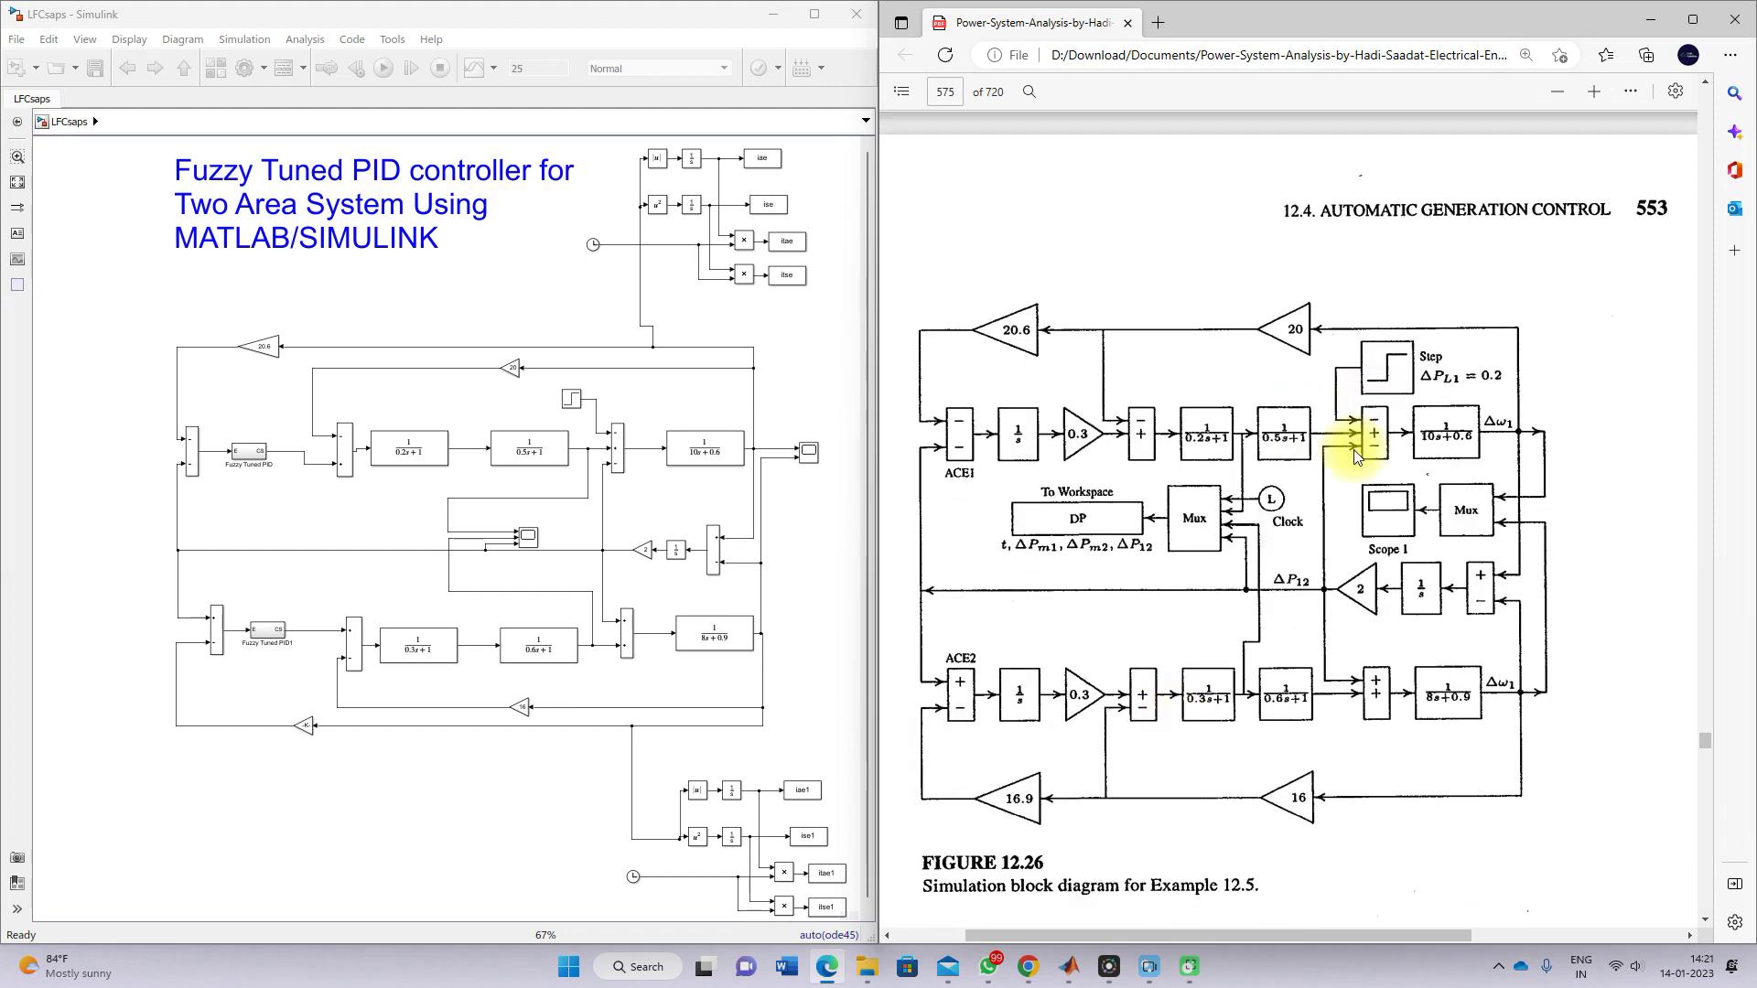
key("F11")
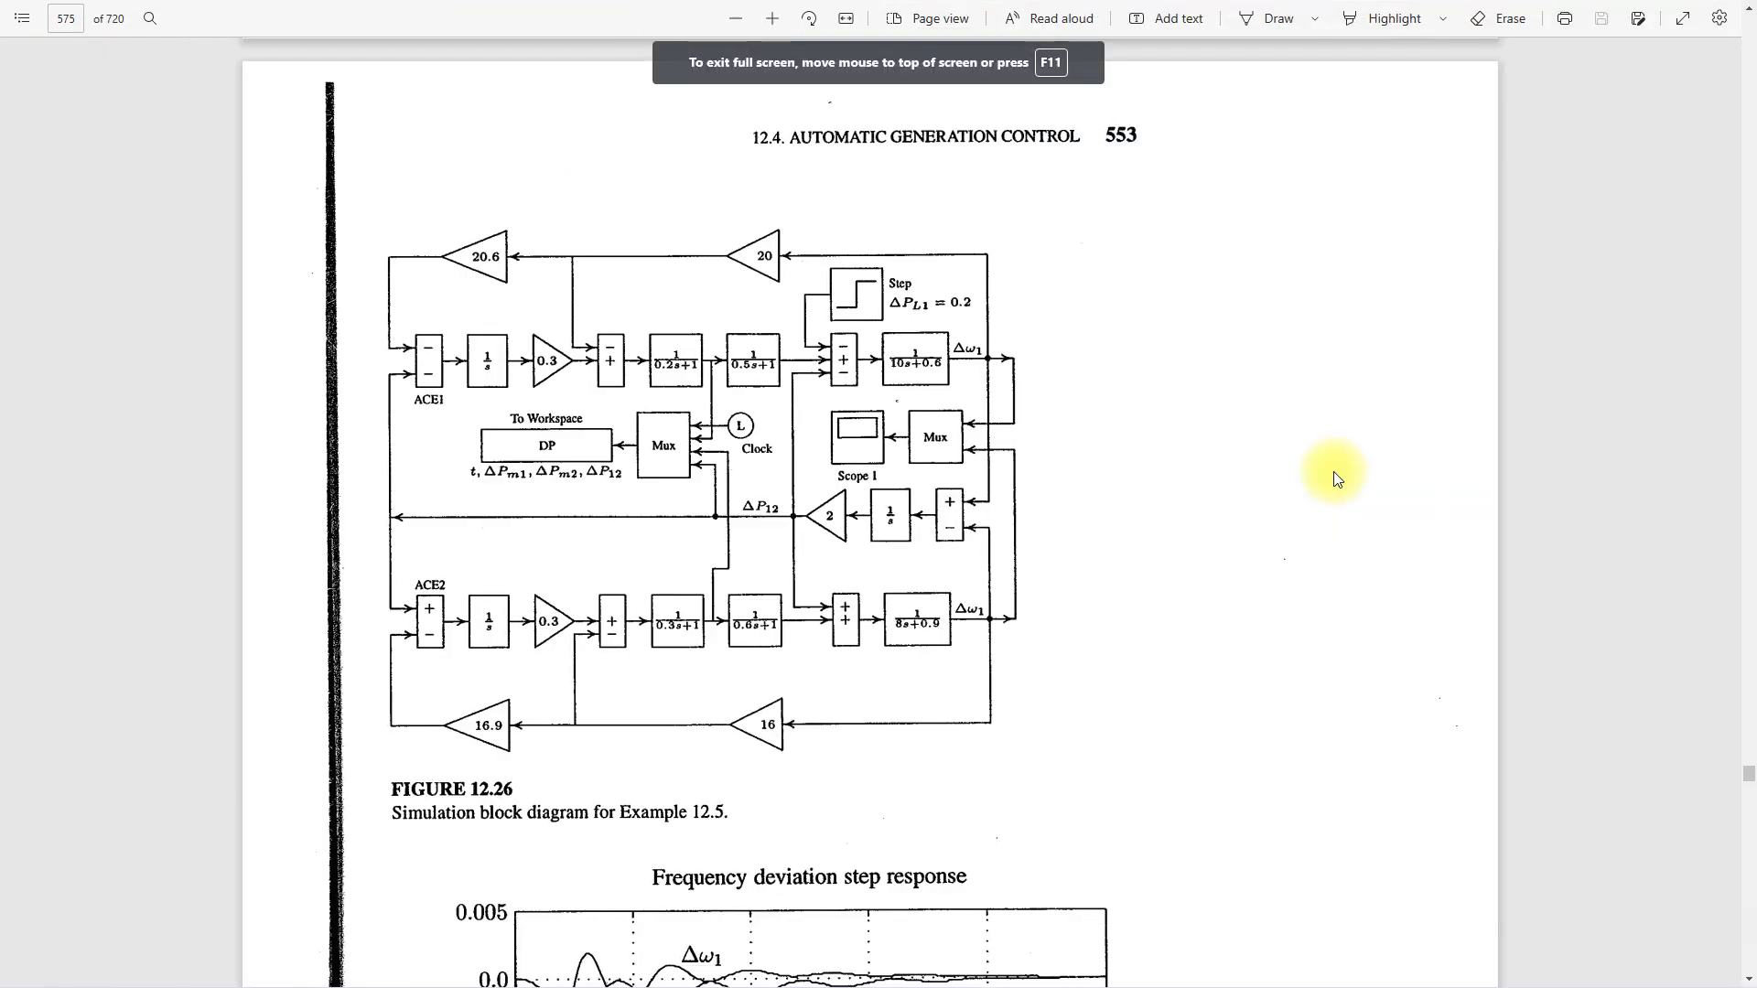
left_click(1682, 18)
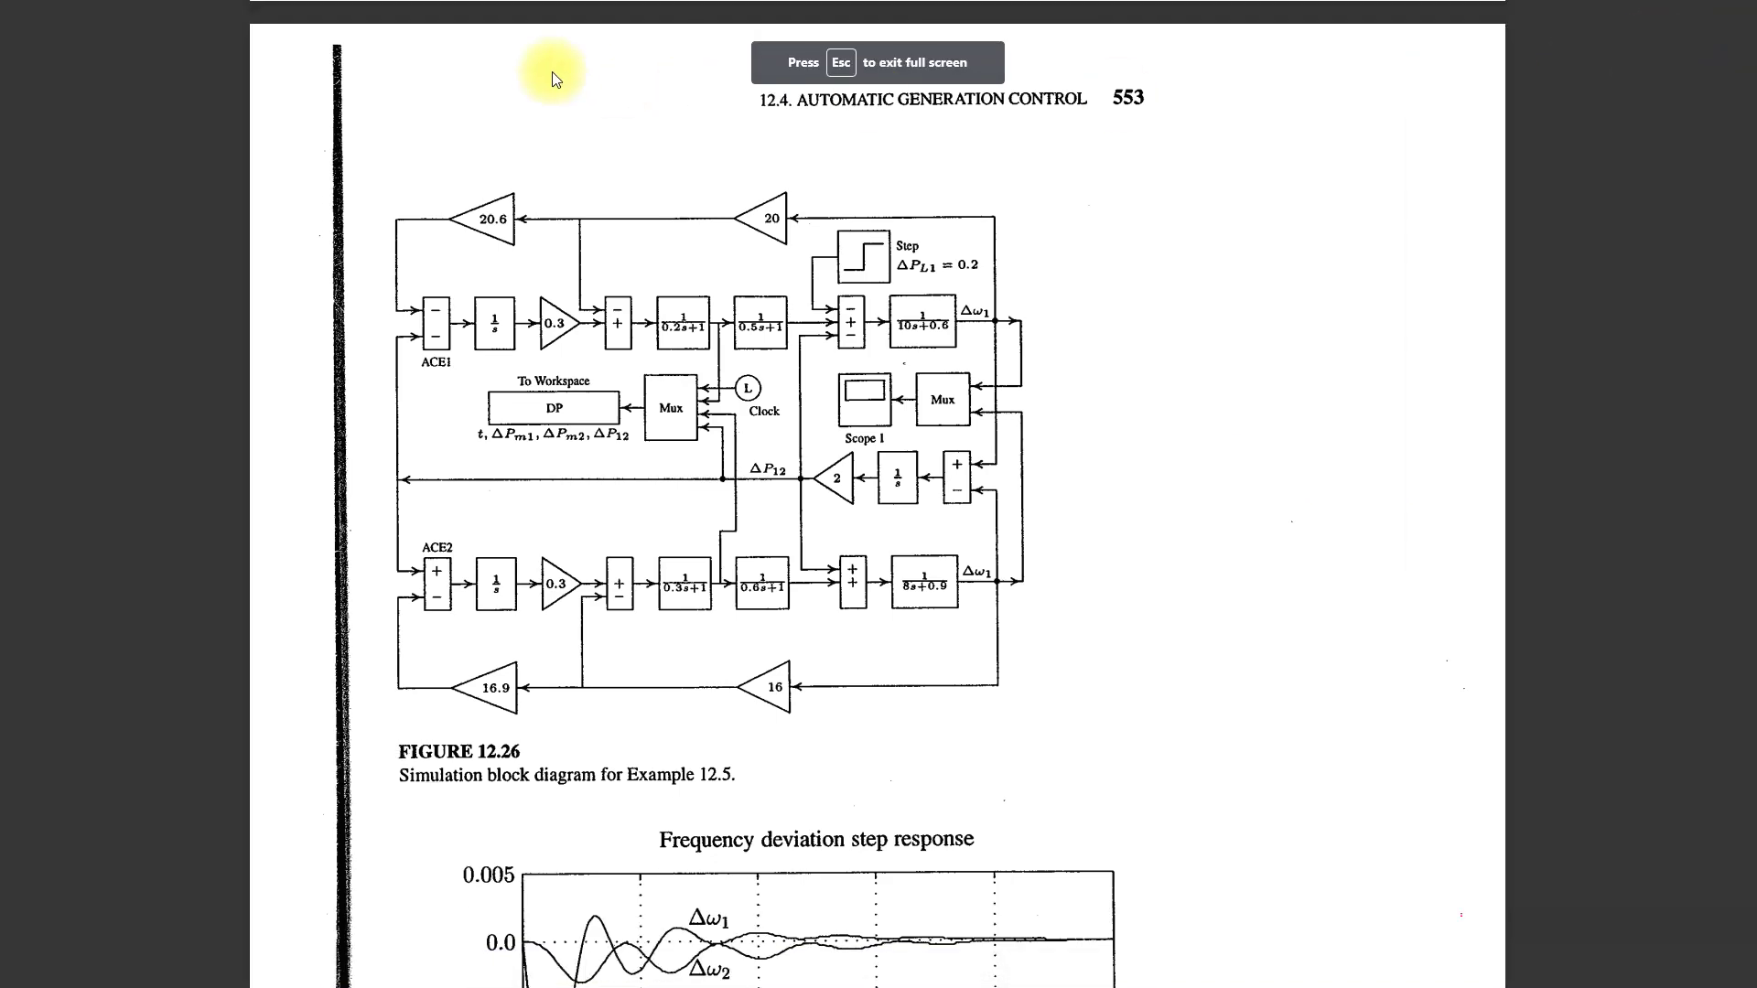
left_click(1684, 16)
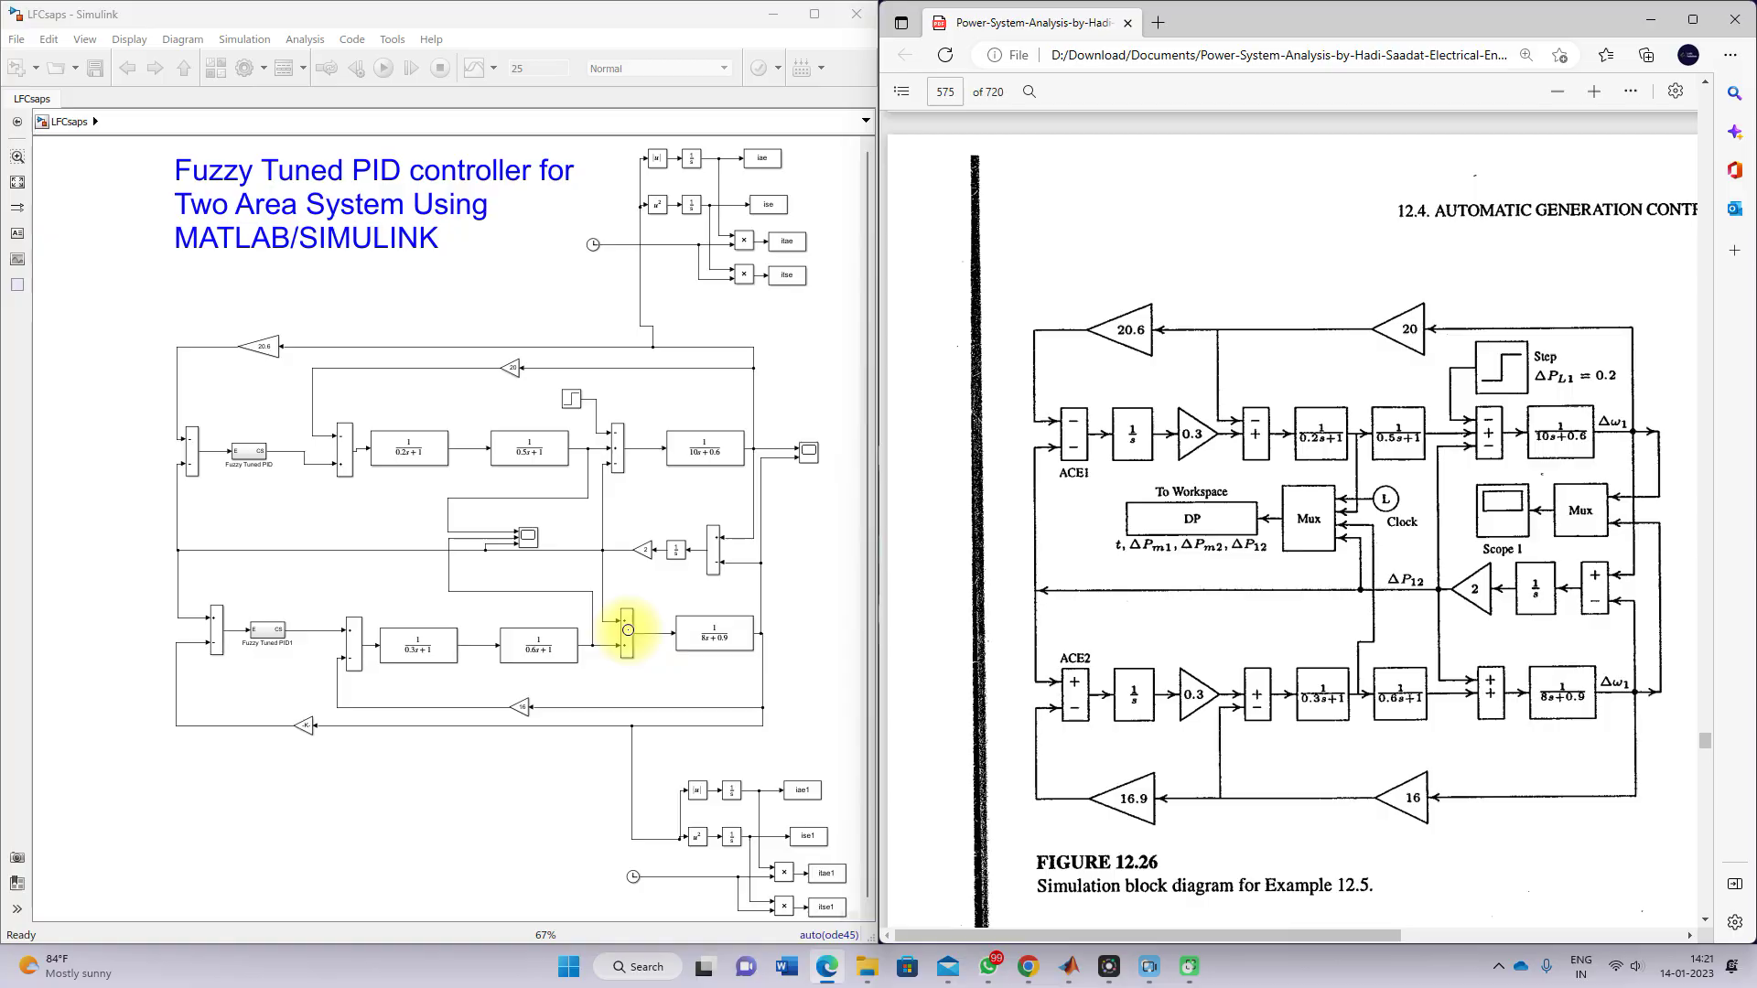
key("F11")
key("Escape")
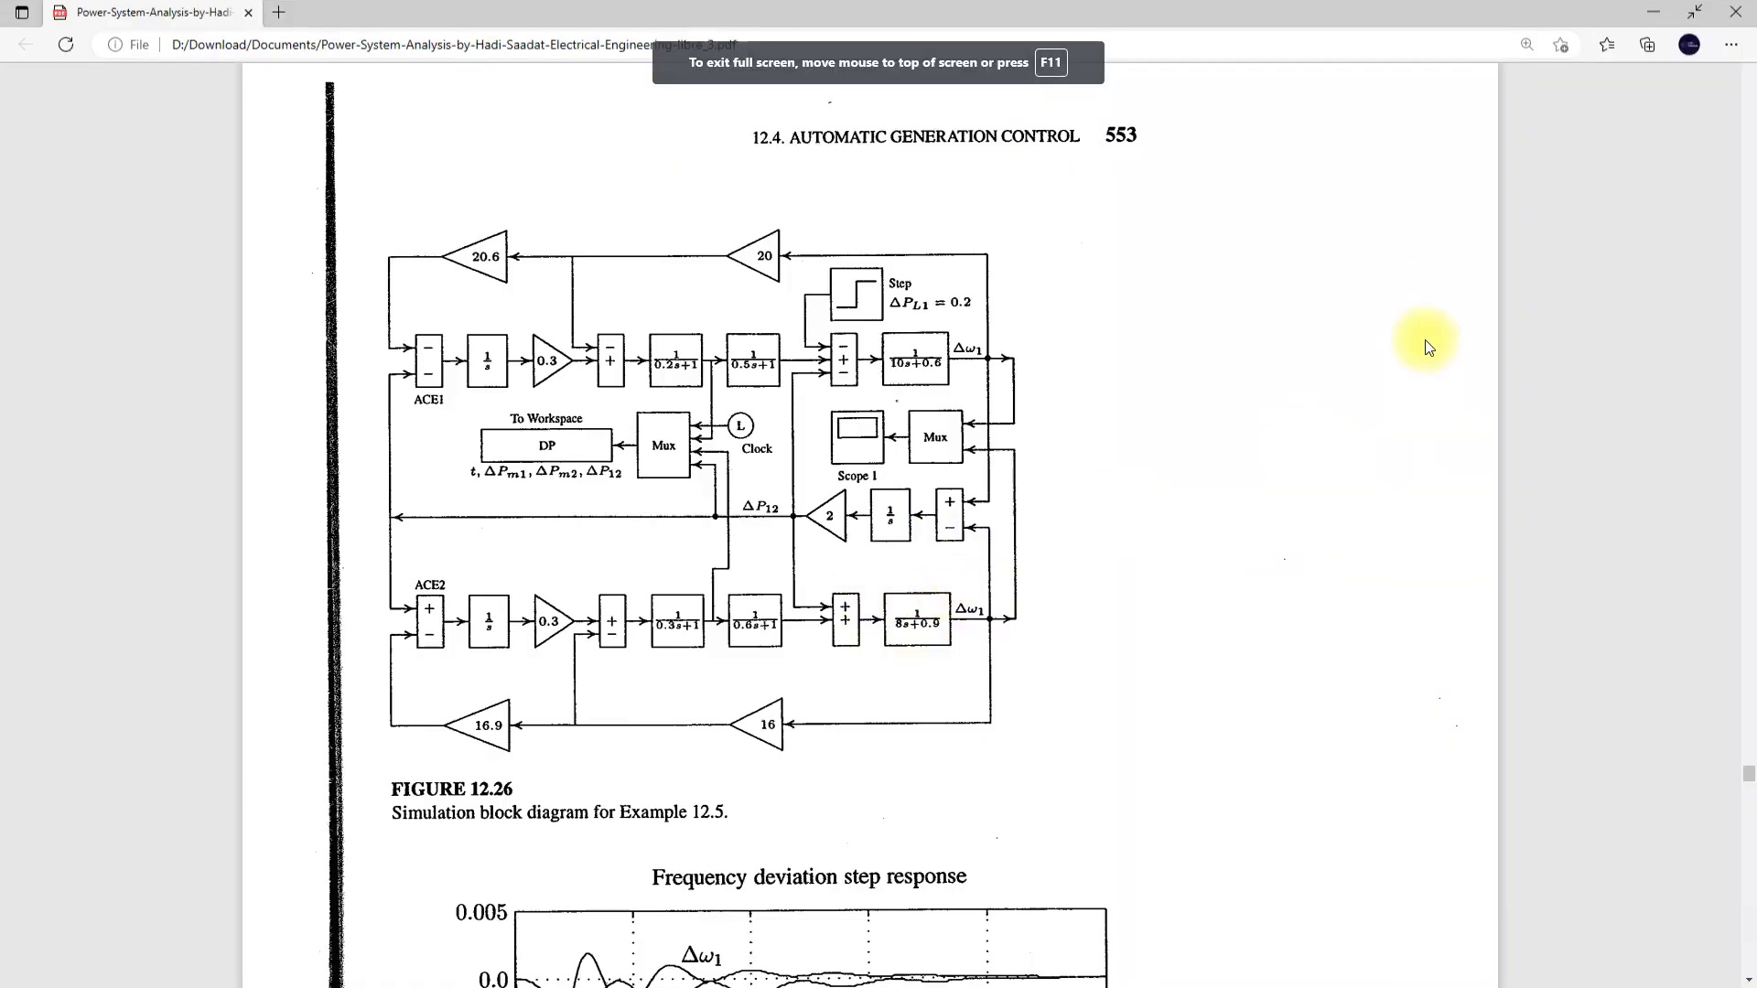
left_click(1692, 18)
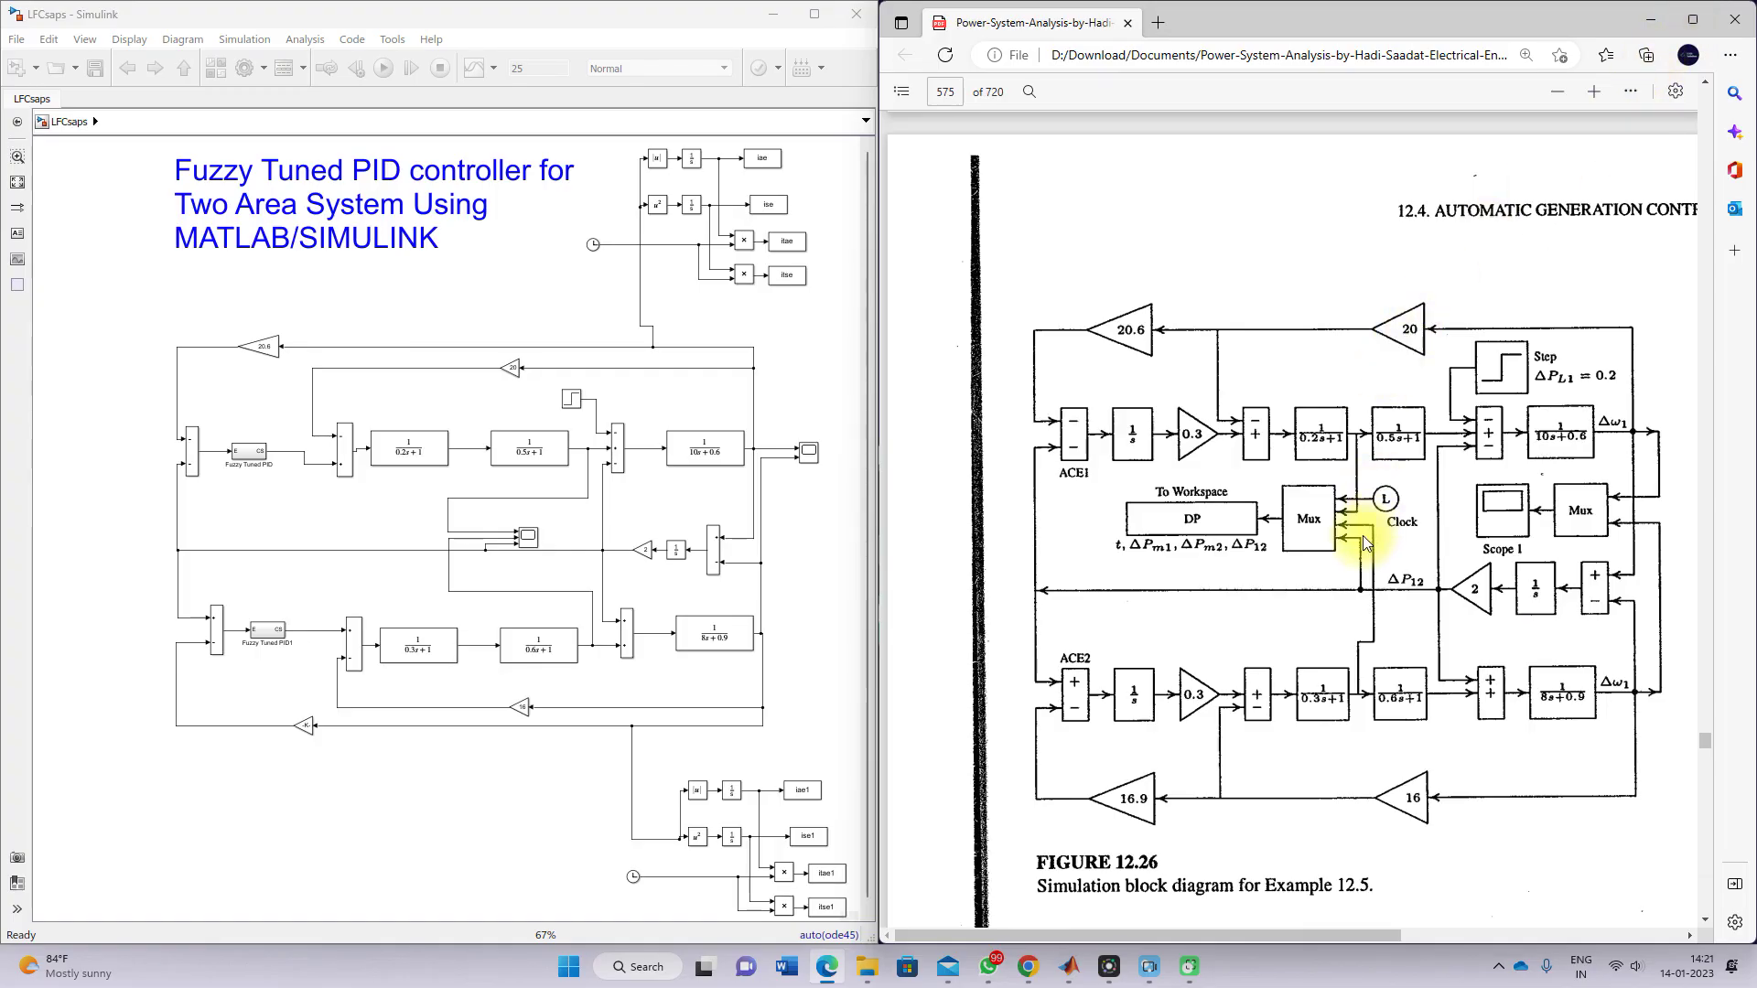
key("F11")
key("Escape")
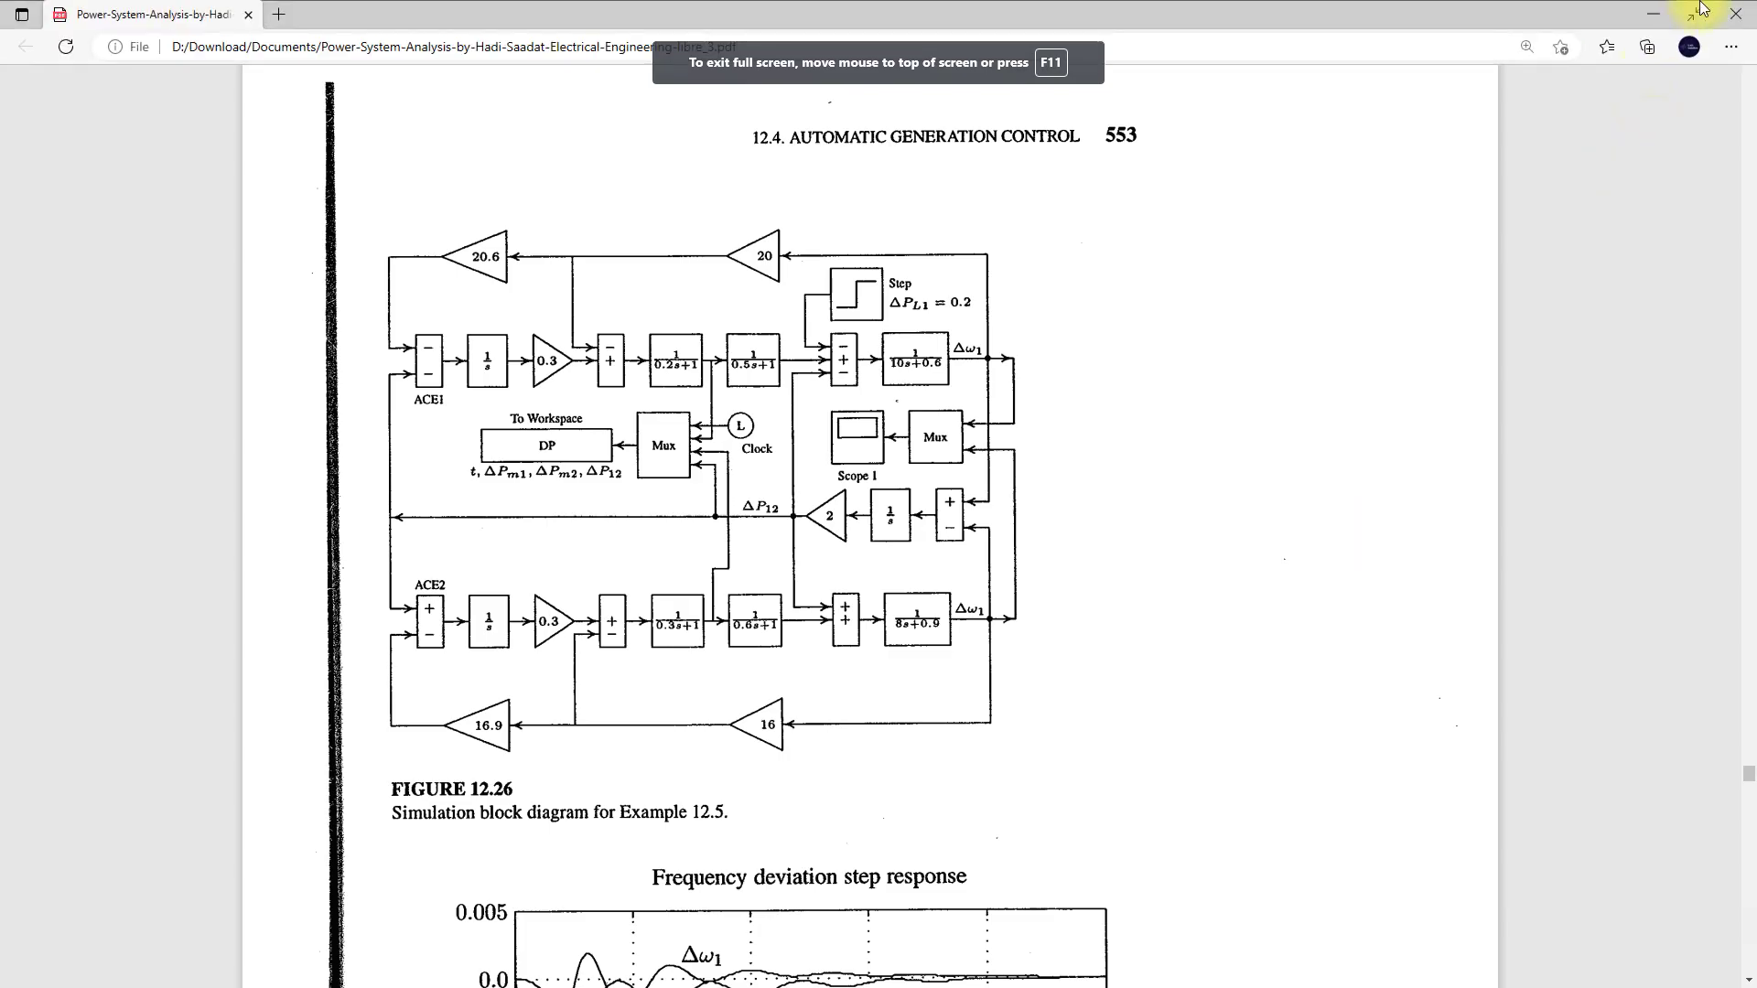
left_click(1692, 17)
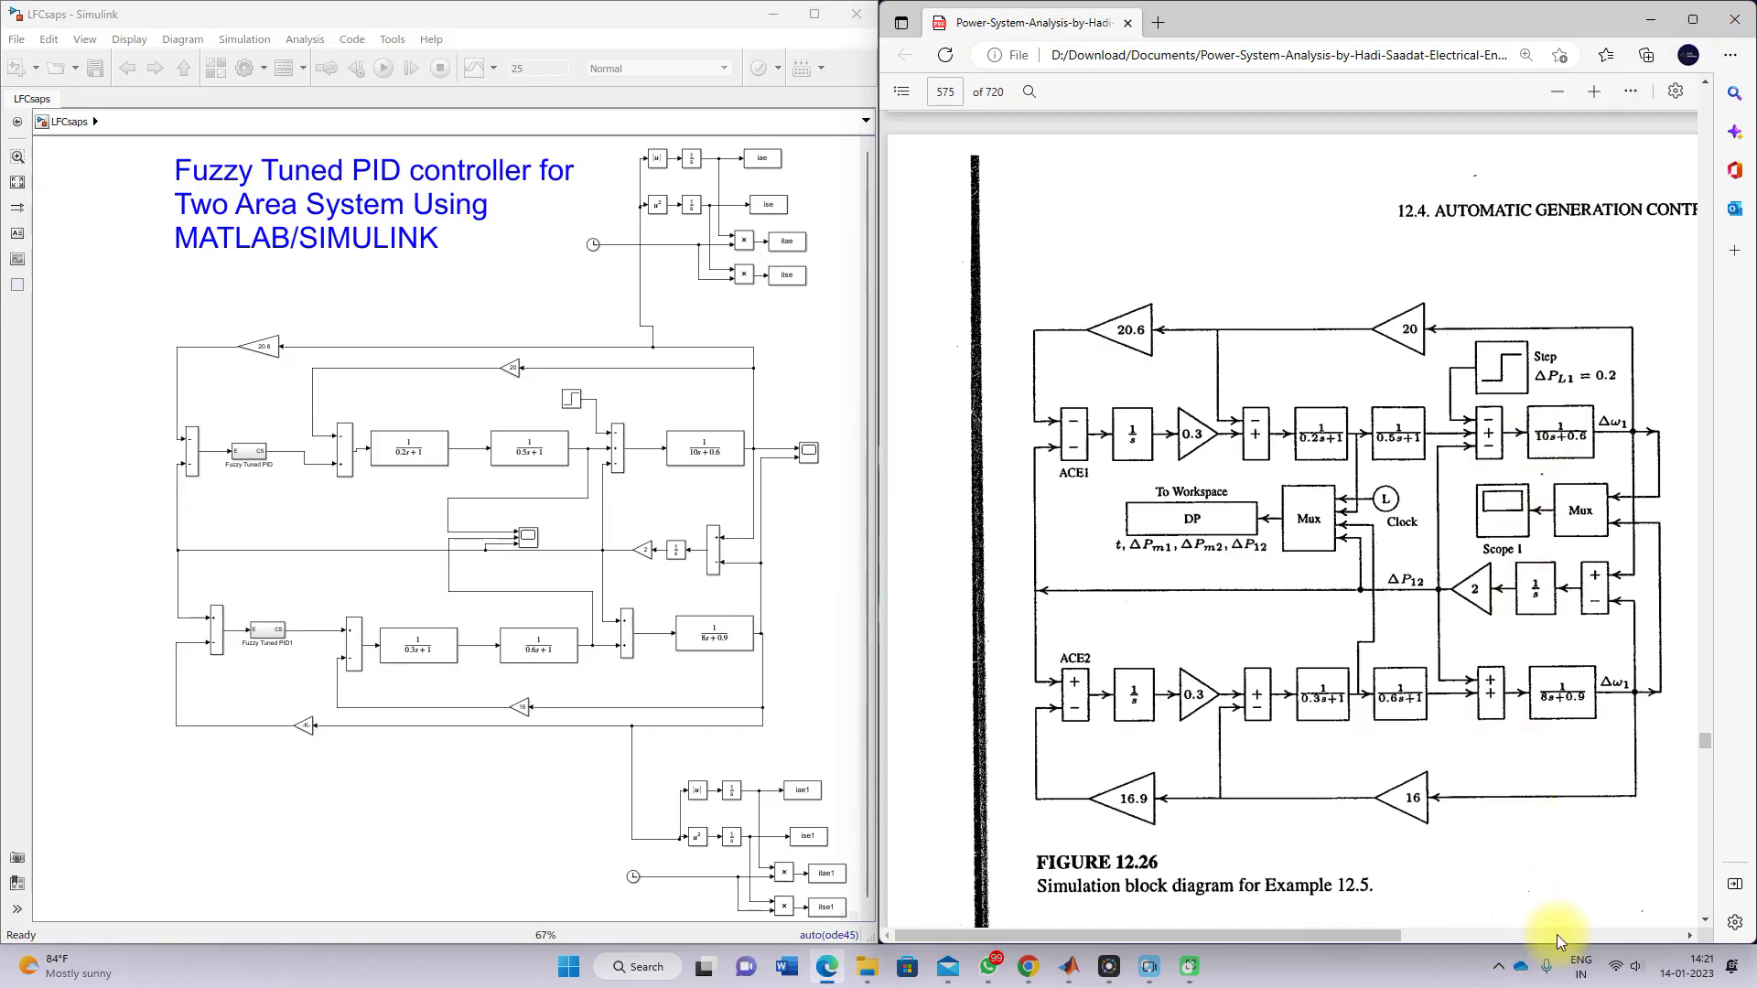
- Turn on the PointerFocus pen, tick the six transfer function blocks of both areas in Figure 12.26, and clear the marks
left_click(1498, 966)
left_click(1518, 843)
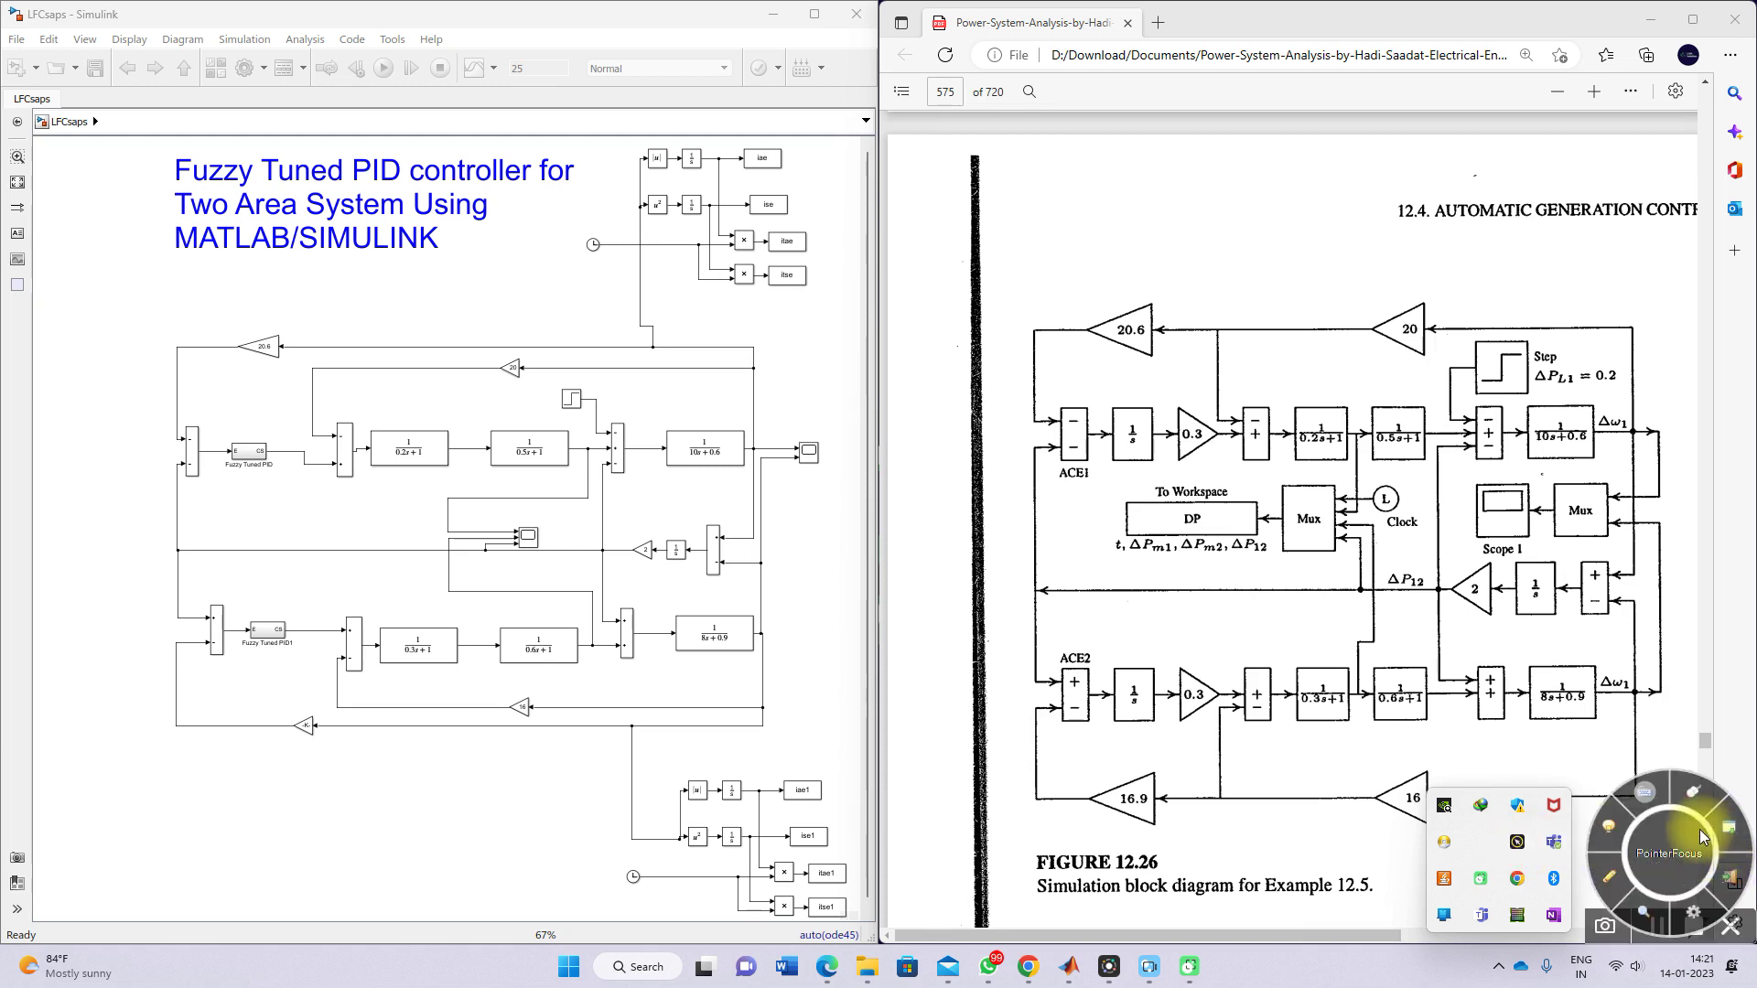
left_click(1609, 877)
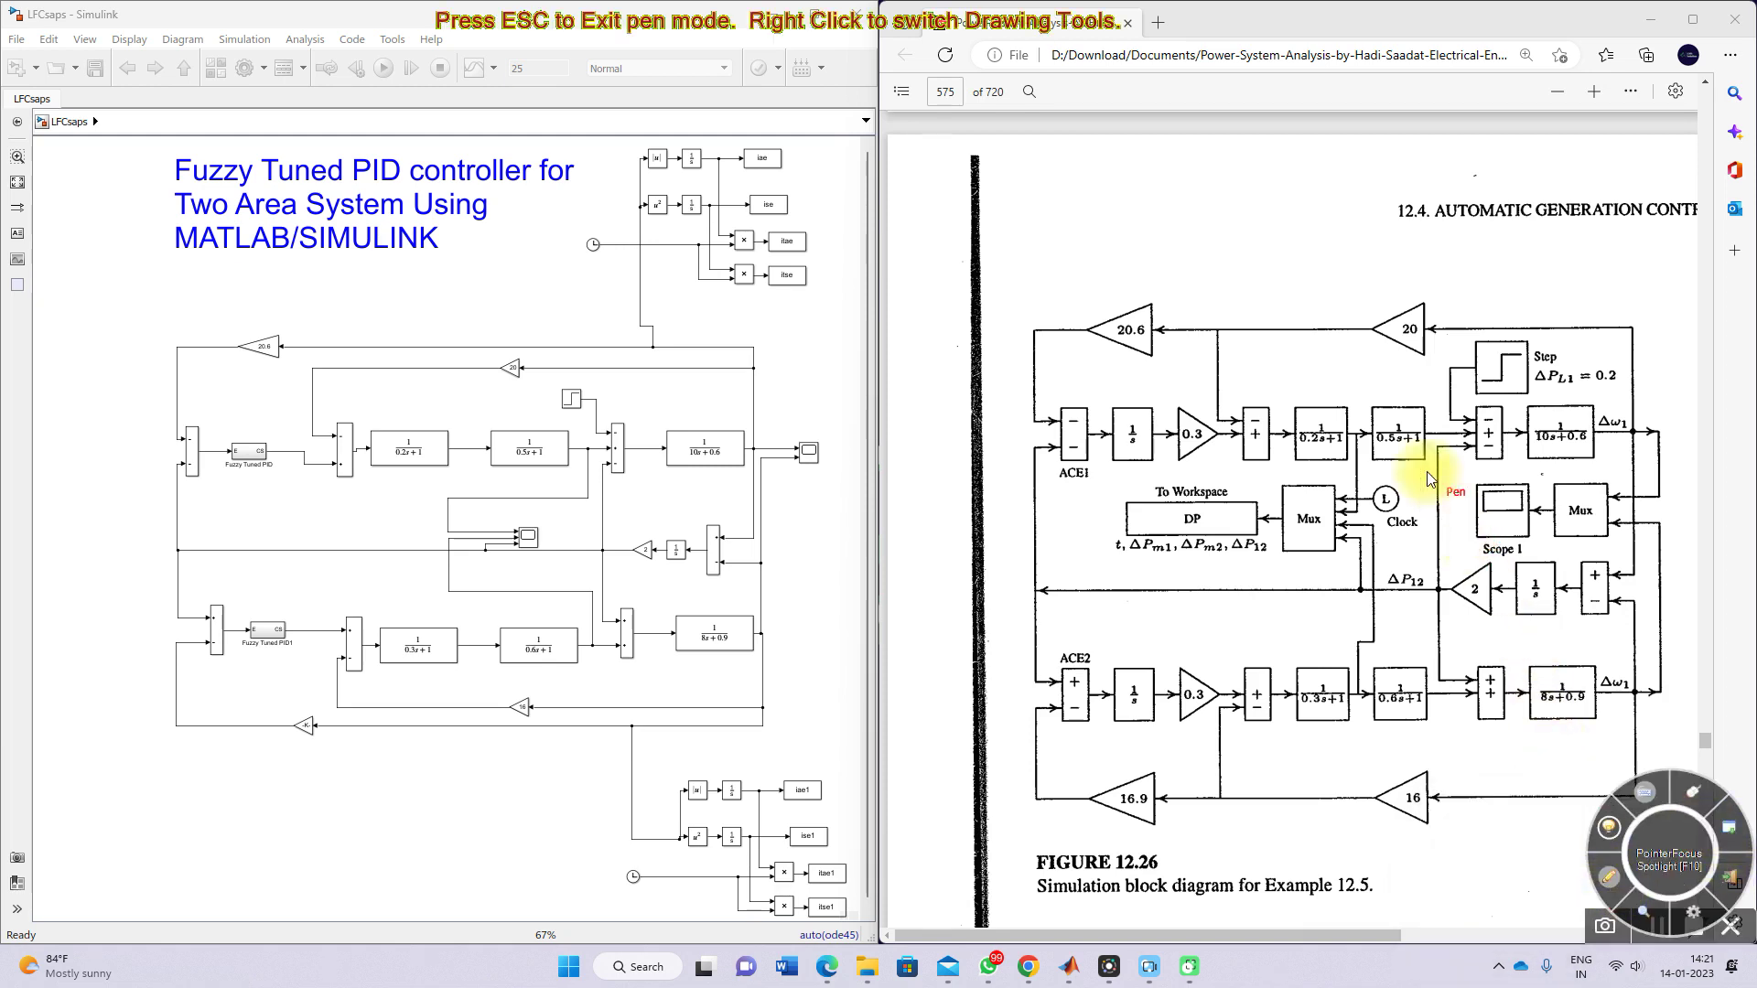
left_click_drag(1293, 447, 1434, 424)
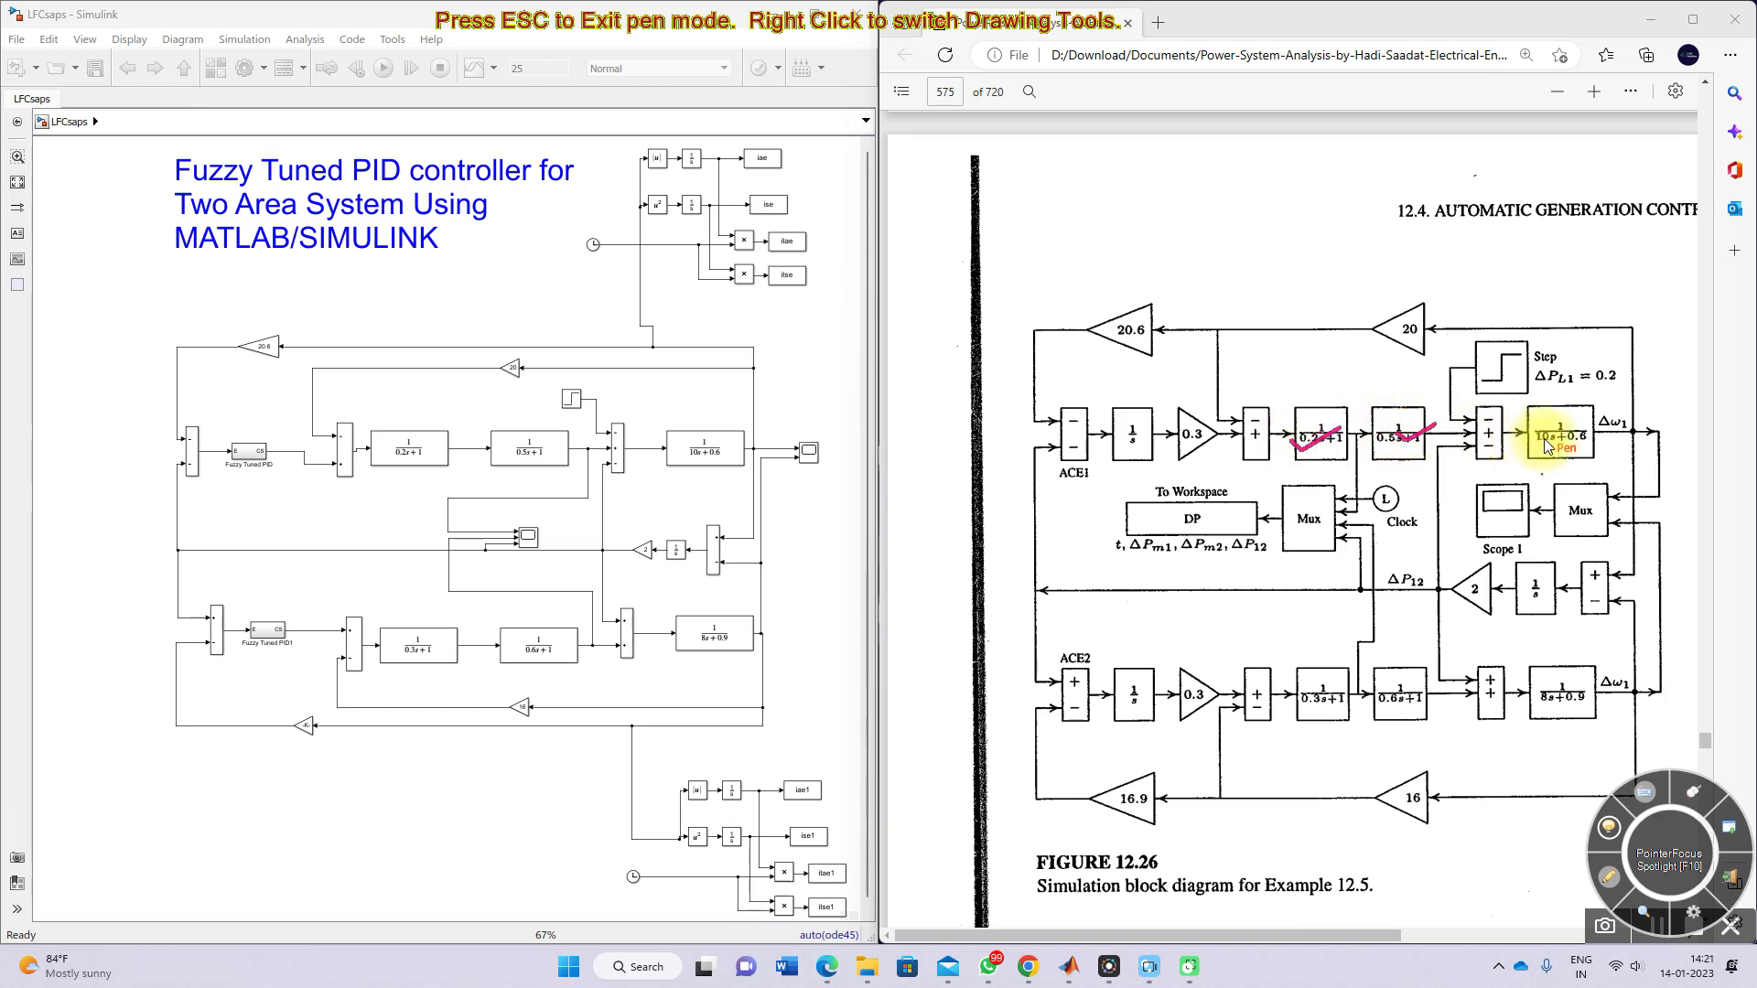
left_click_drag(1545, 444, 1585, 419)
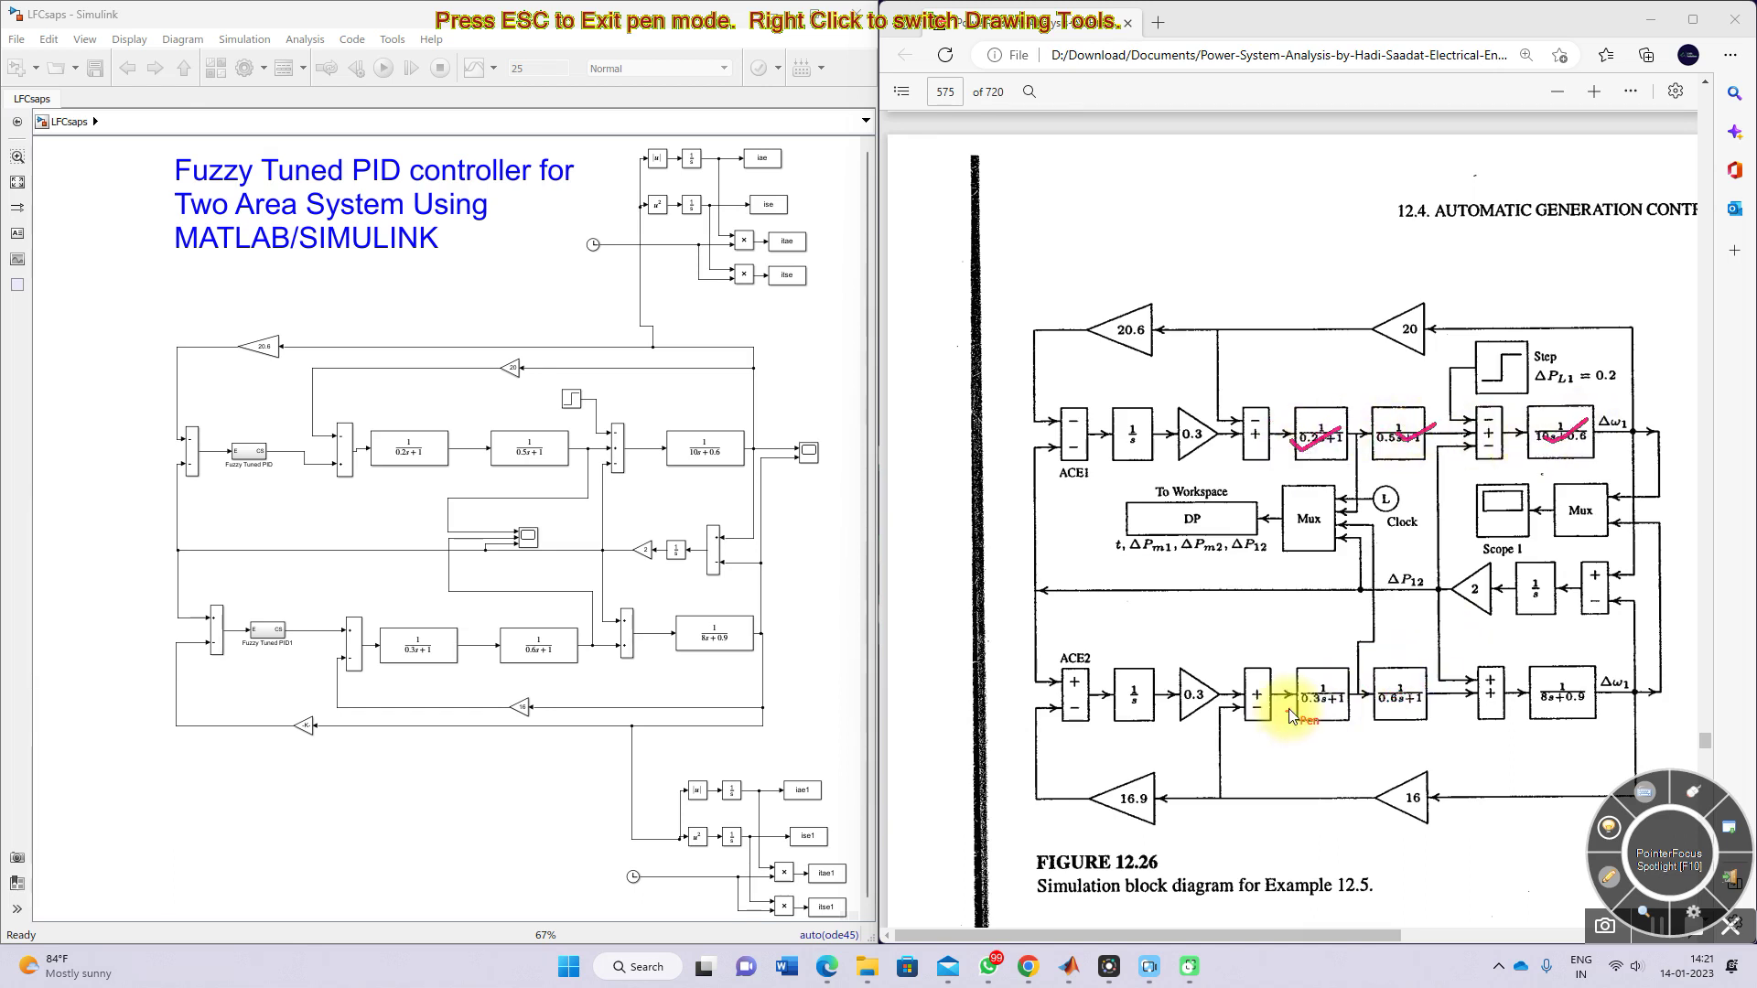
mouse_move(1297, 693)
left_mouse_down()
mouse_move(1405, 705)
mouse_move(1446, 673)
left_mouse_up()
left_click_drag(1544, 703, 1597, 680)
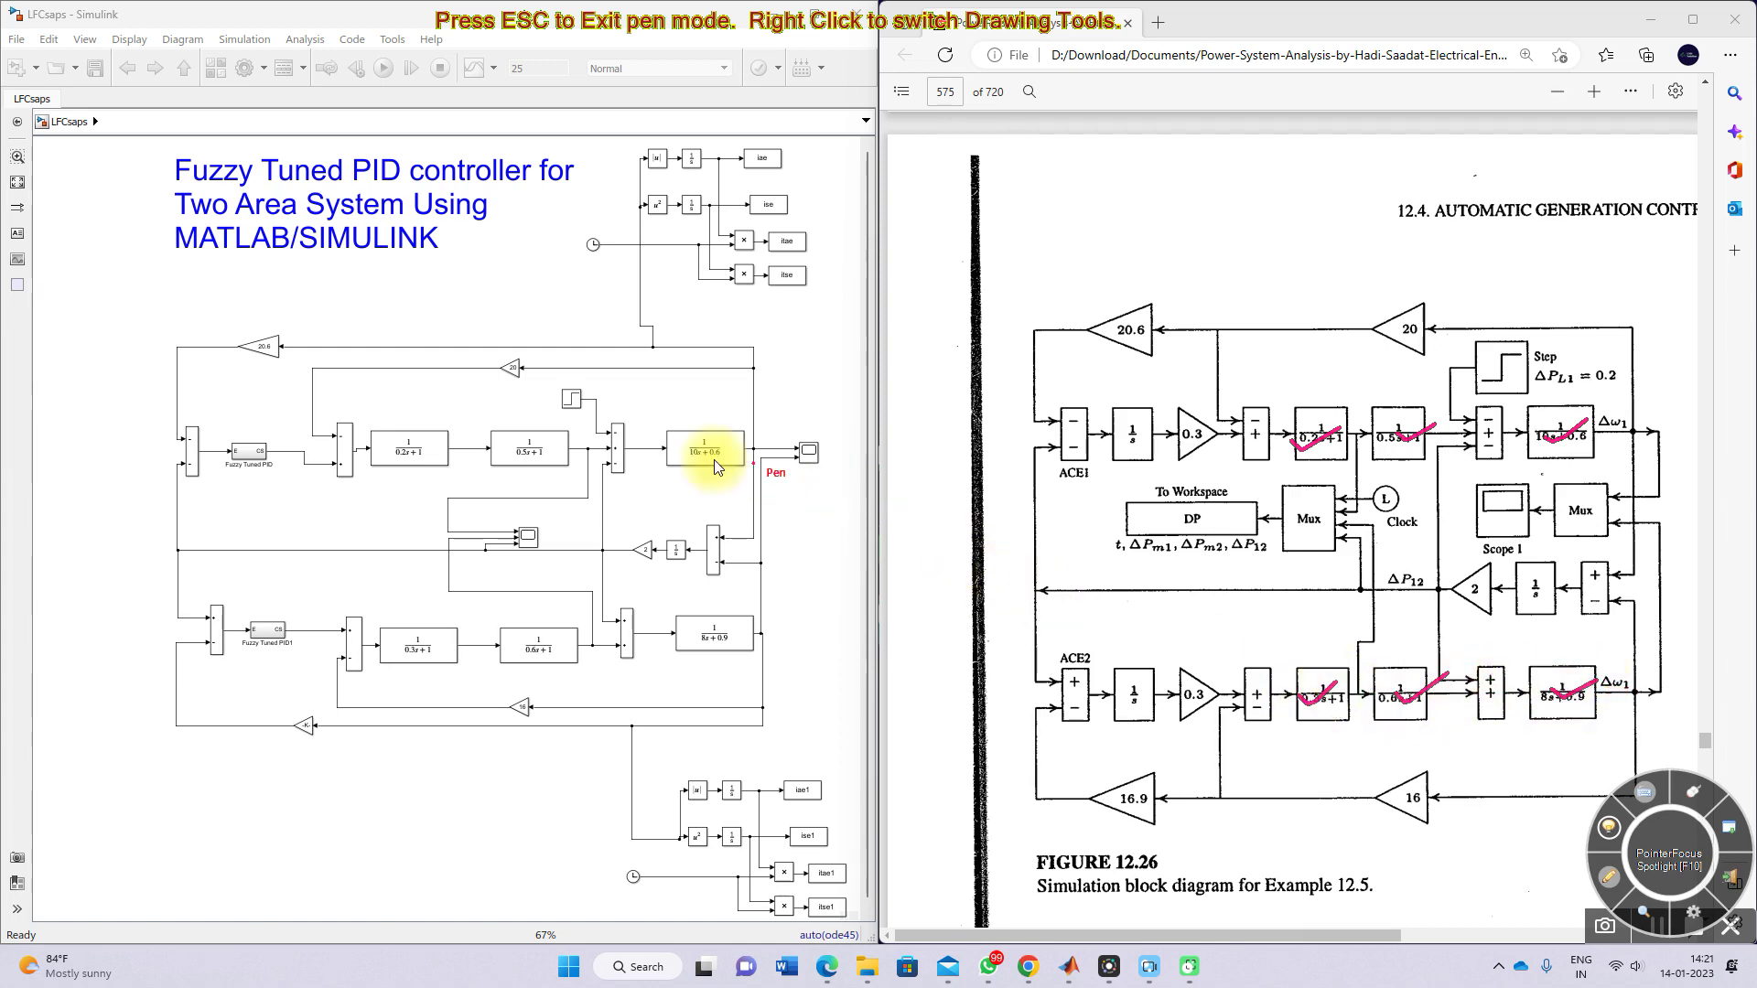
key("Escape")
- Inspect the three transfer function blocks of each area in the LFCsaps Simulink model against Figure 12.26
scroll(397, 433, "up", 1)
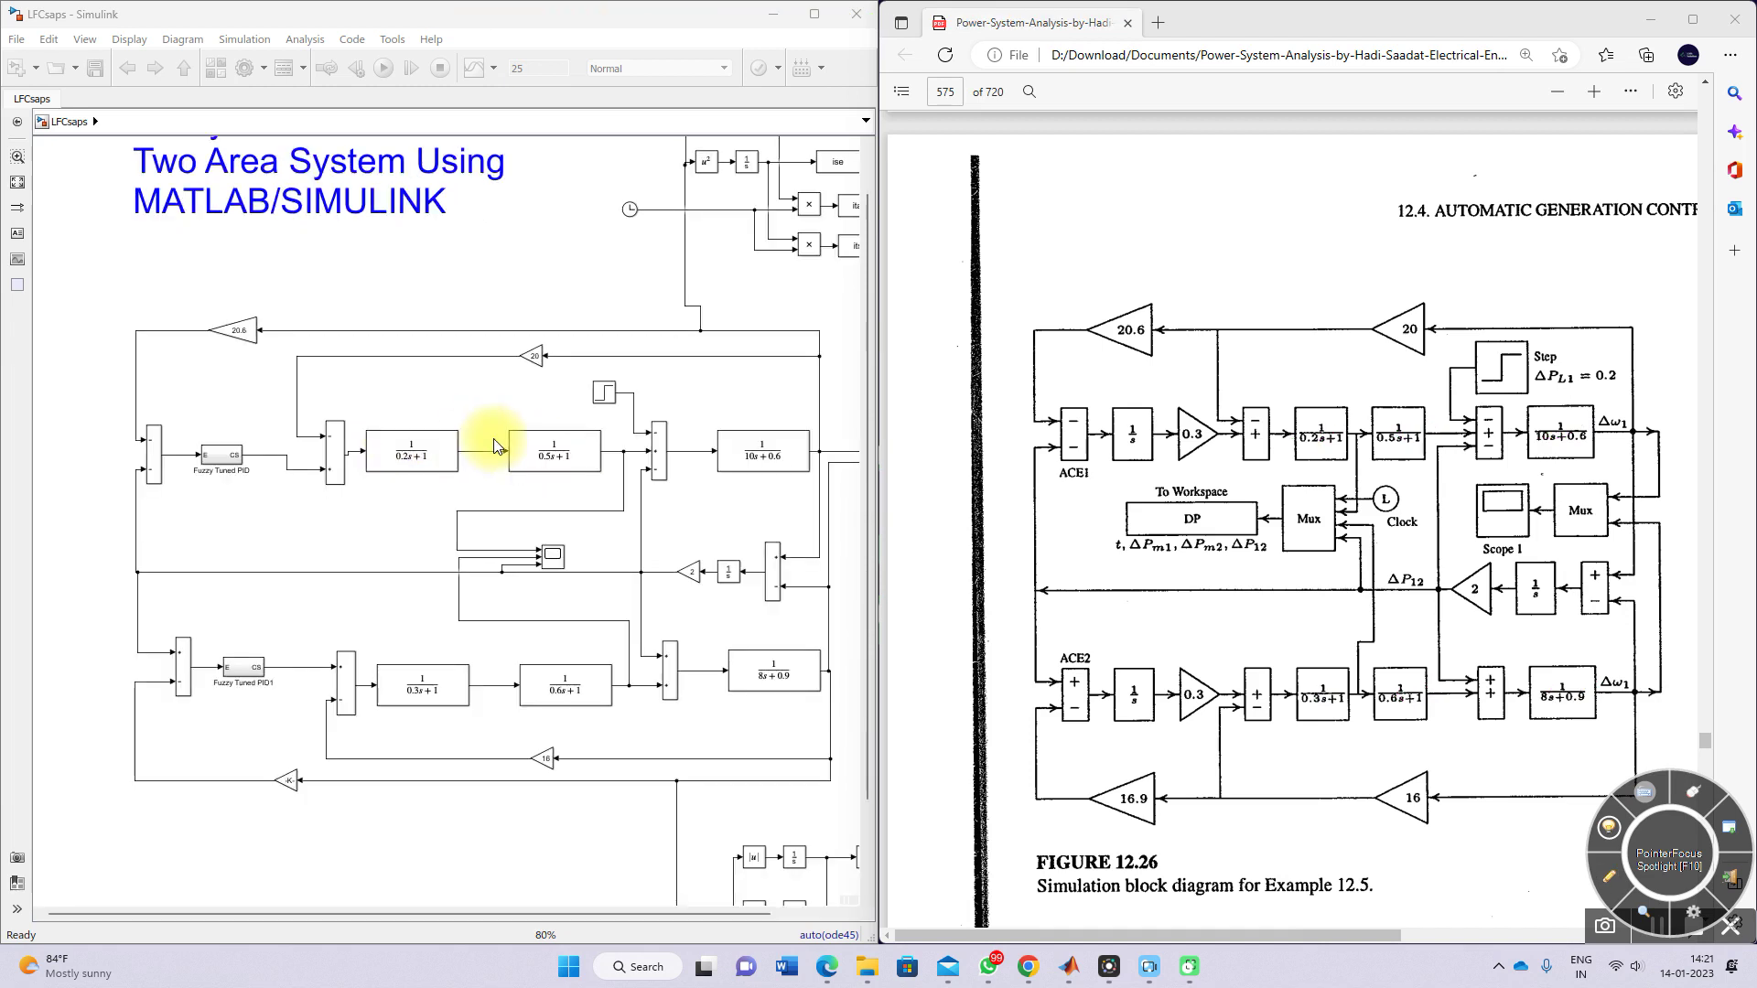
scroll(494, 445, "down", 1)
left_click(416, 454)
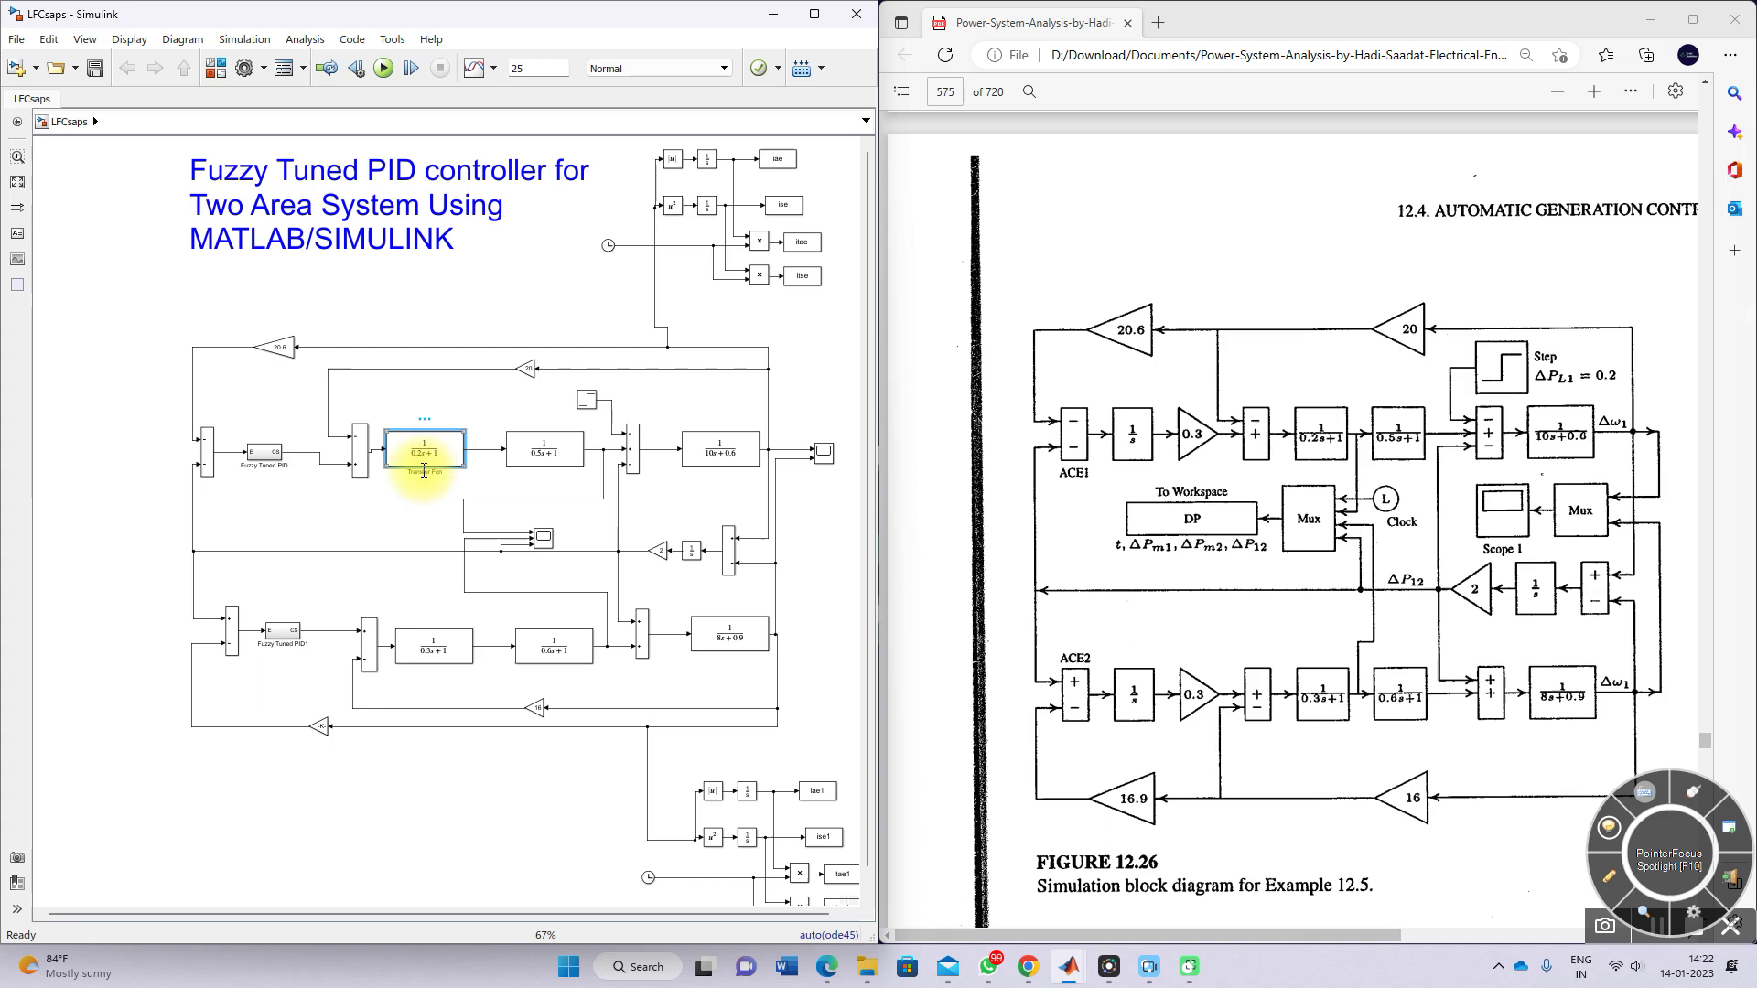
left_click(525, 454)
left_click(704, 456)
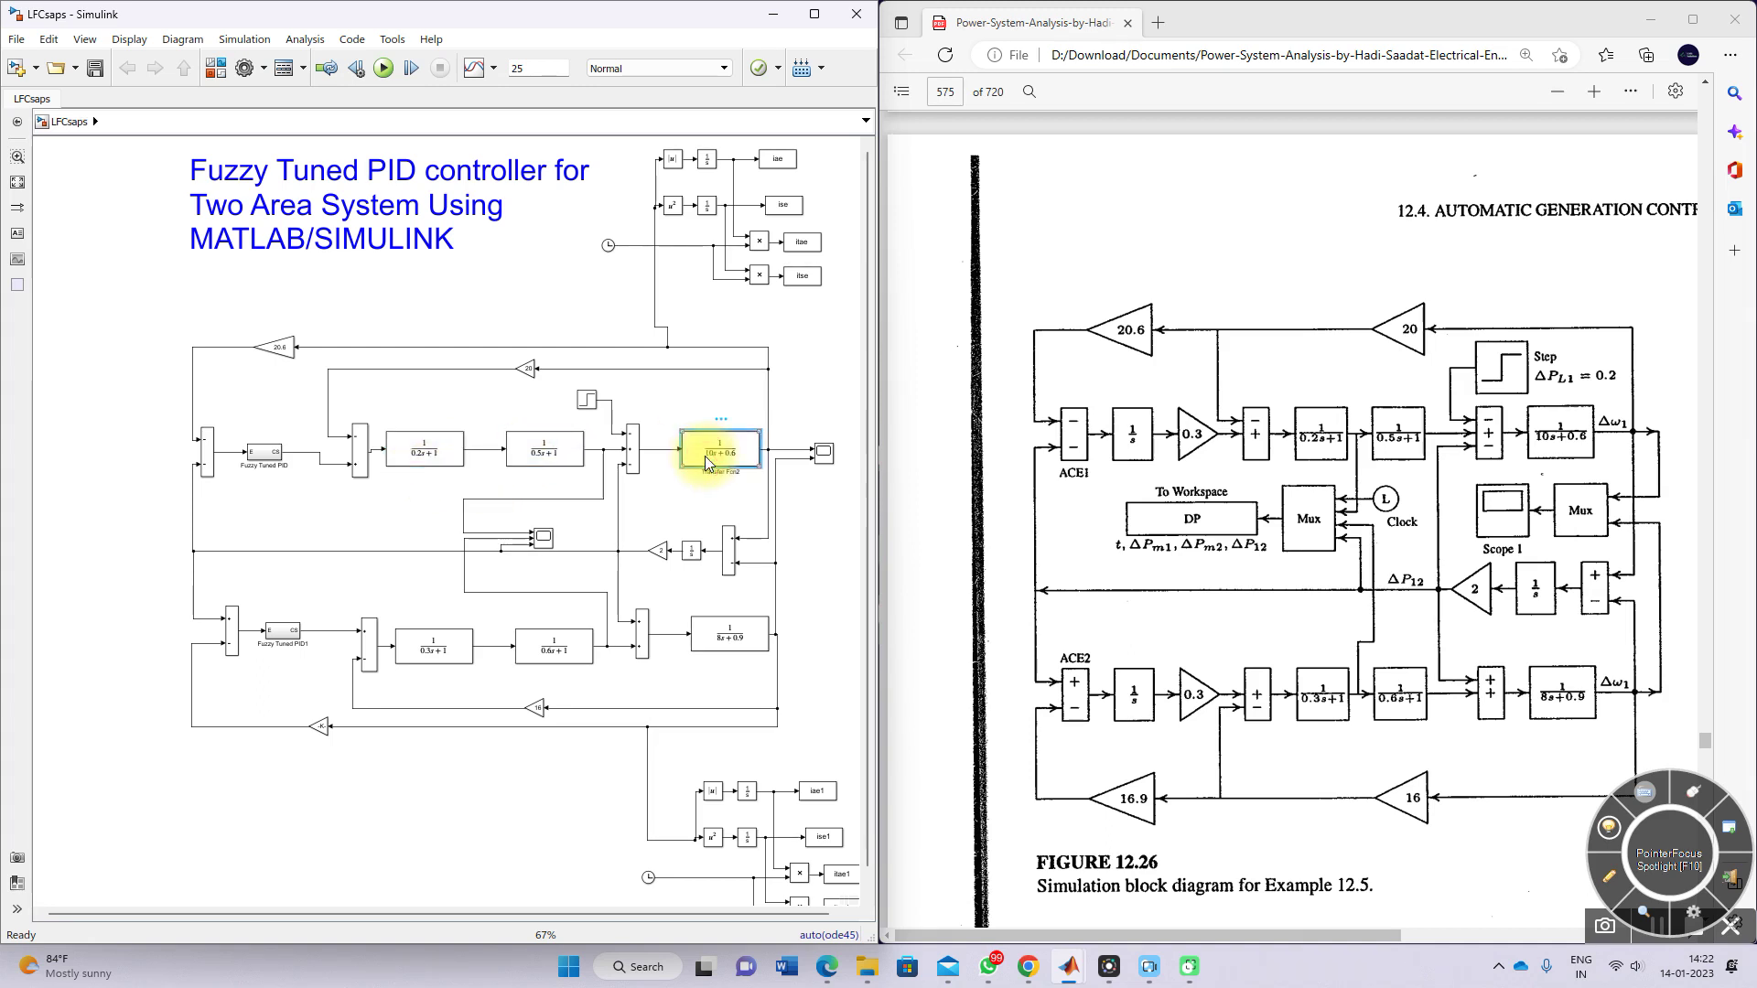
left_click(436, 652)
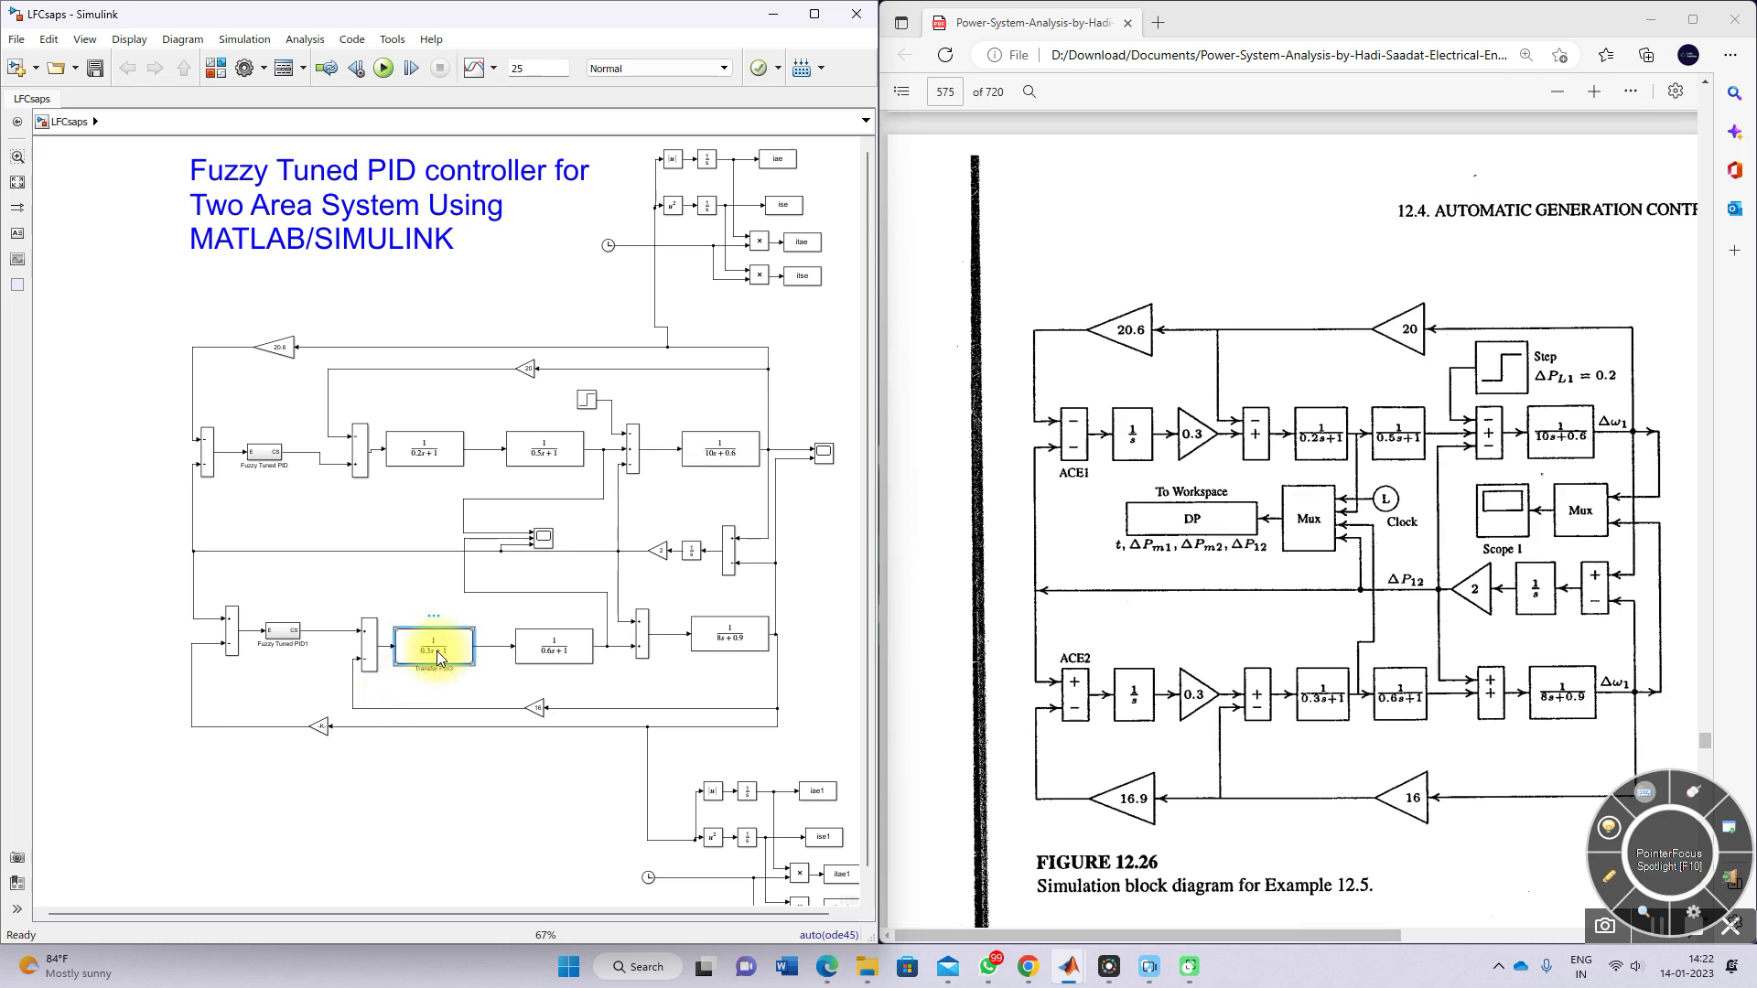
left_click(554, 651)
left_click(705, 639)
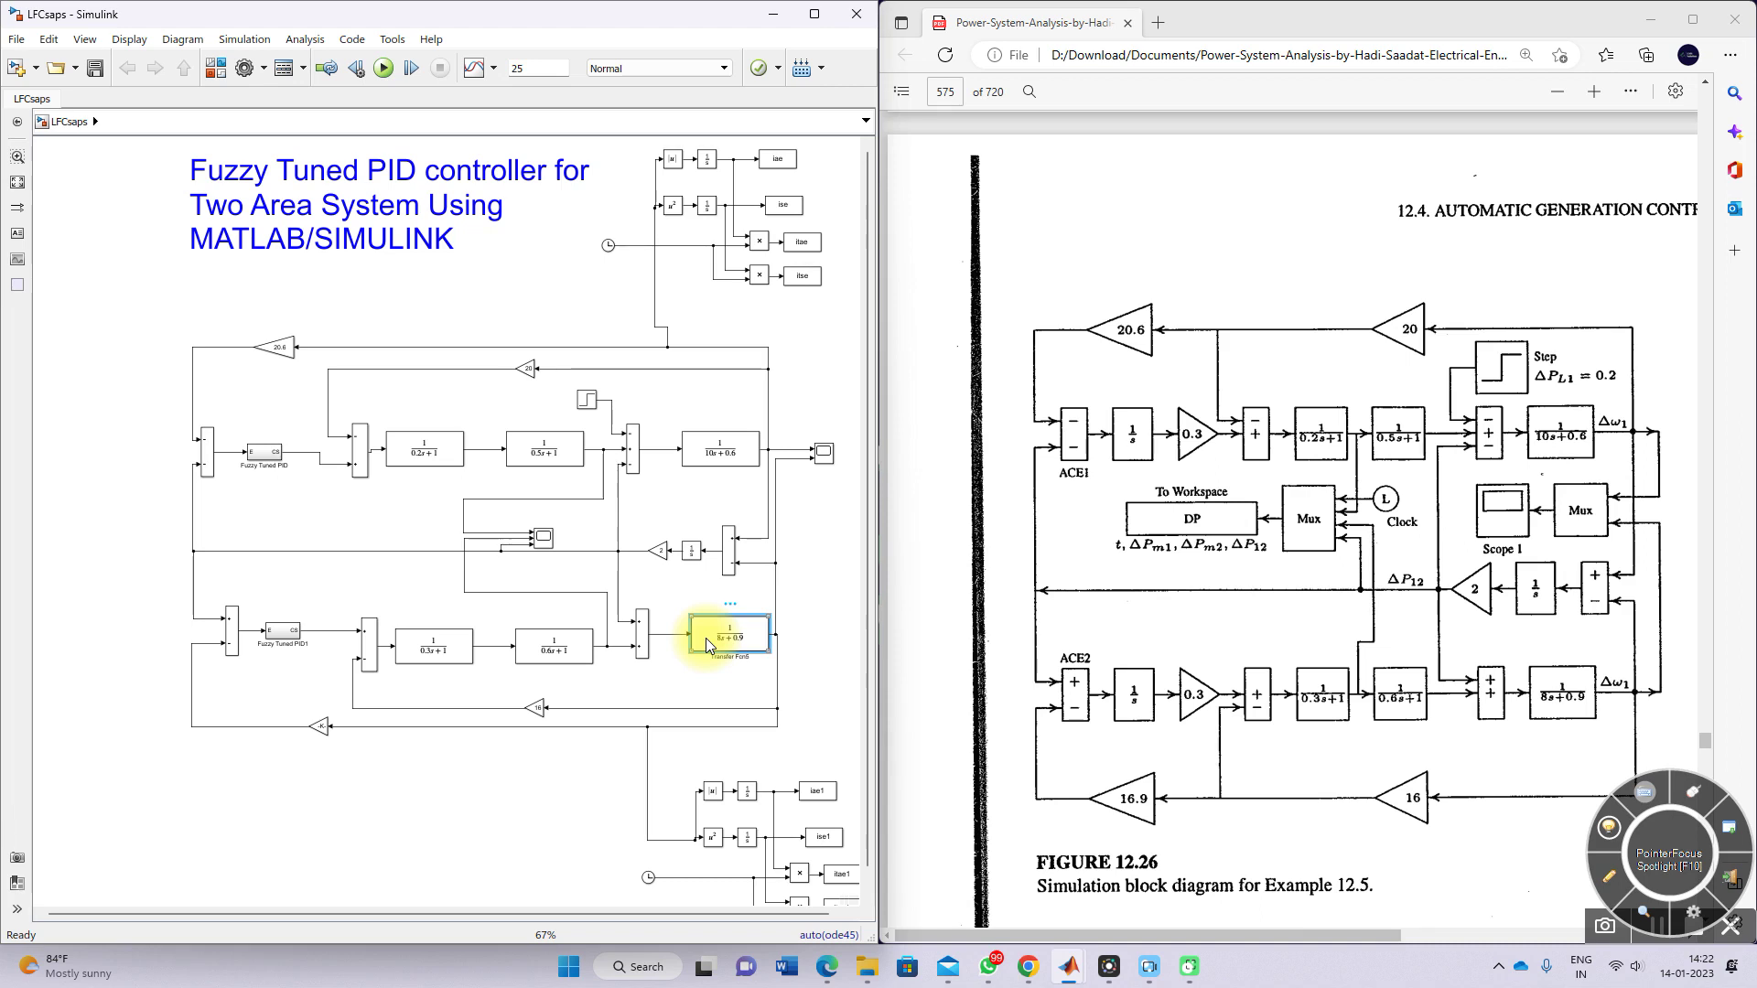
- Open the first area's Fuzzy Tuned PID subsystem and draw pen arrows at both mux inputs and the fuzzy logic controller
left_click(266, 454)
left_click(282, 629)
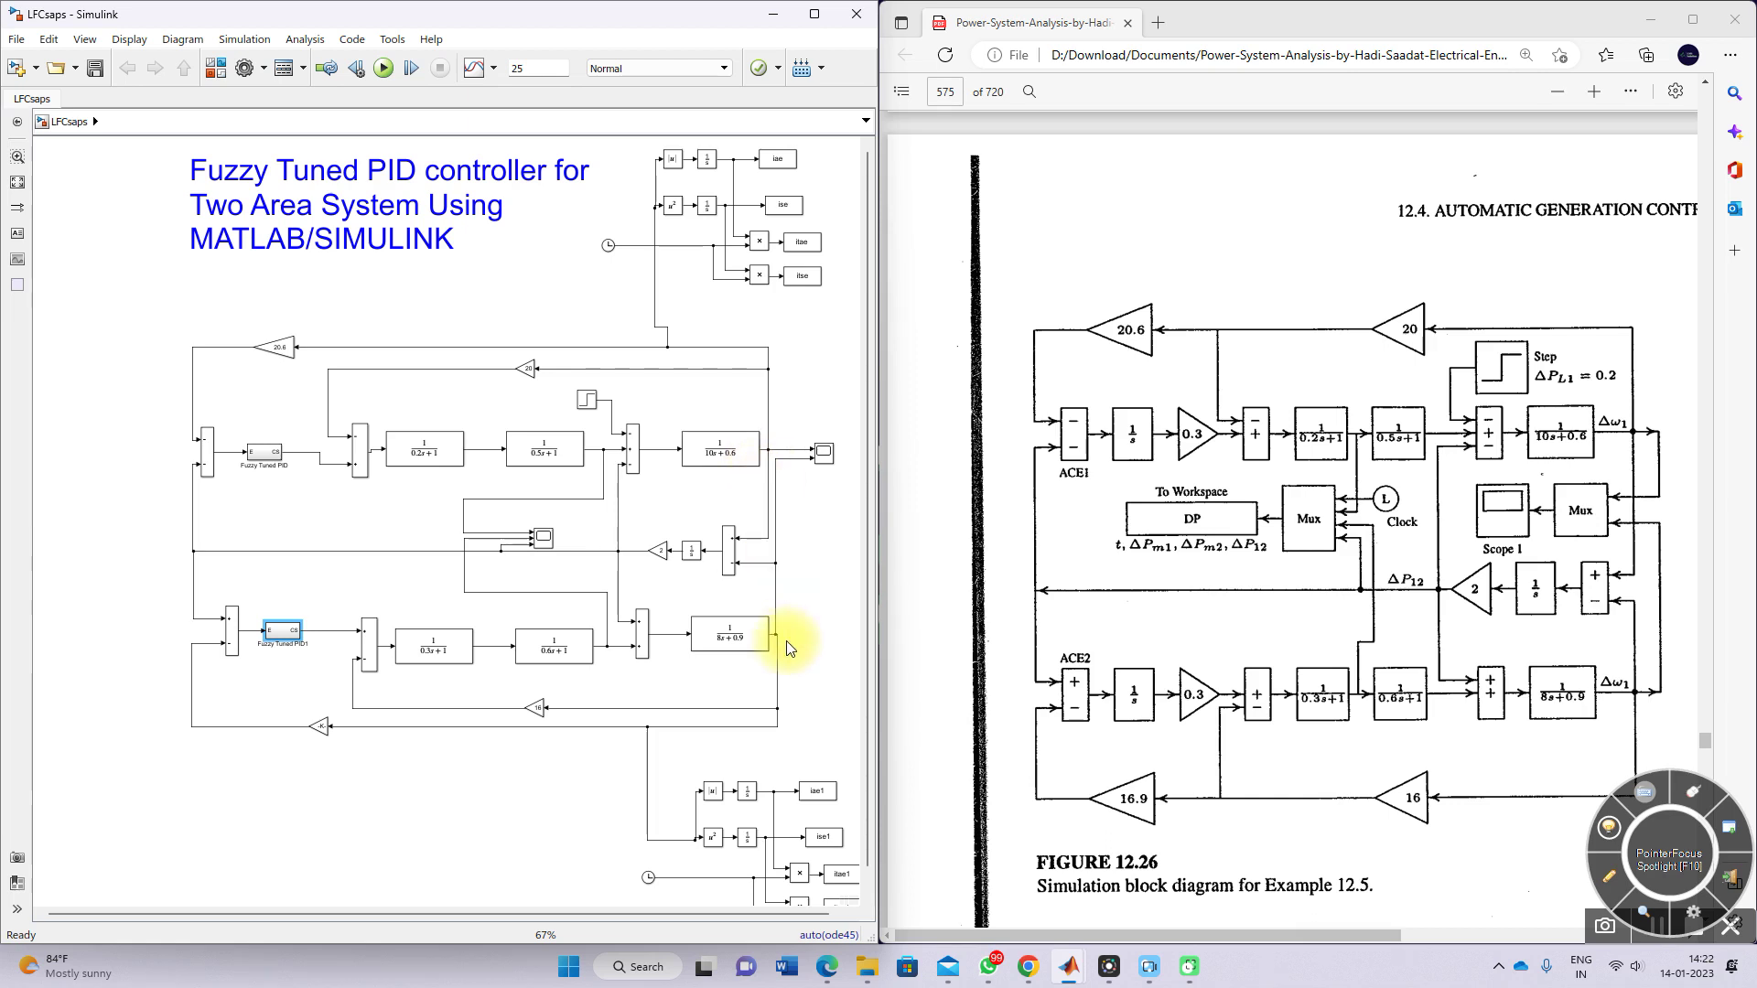
double_click(258, 454)
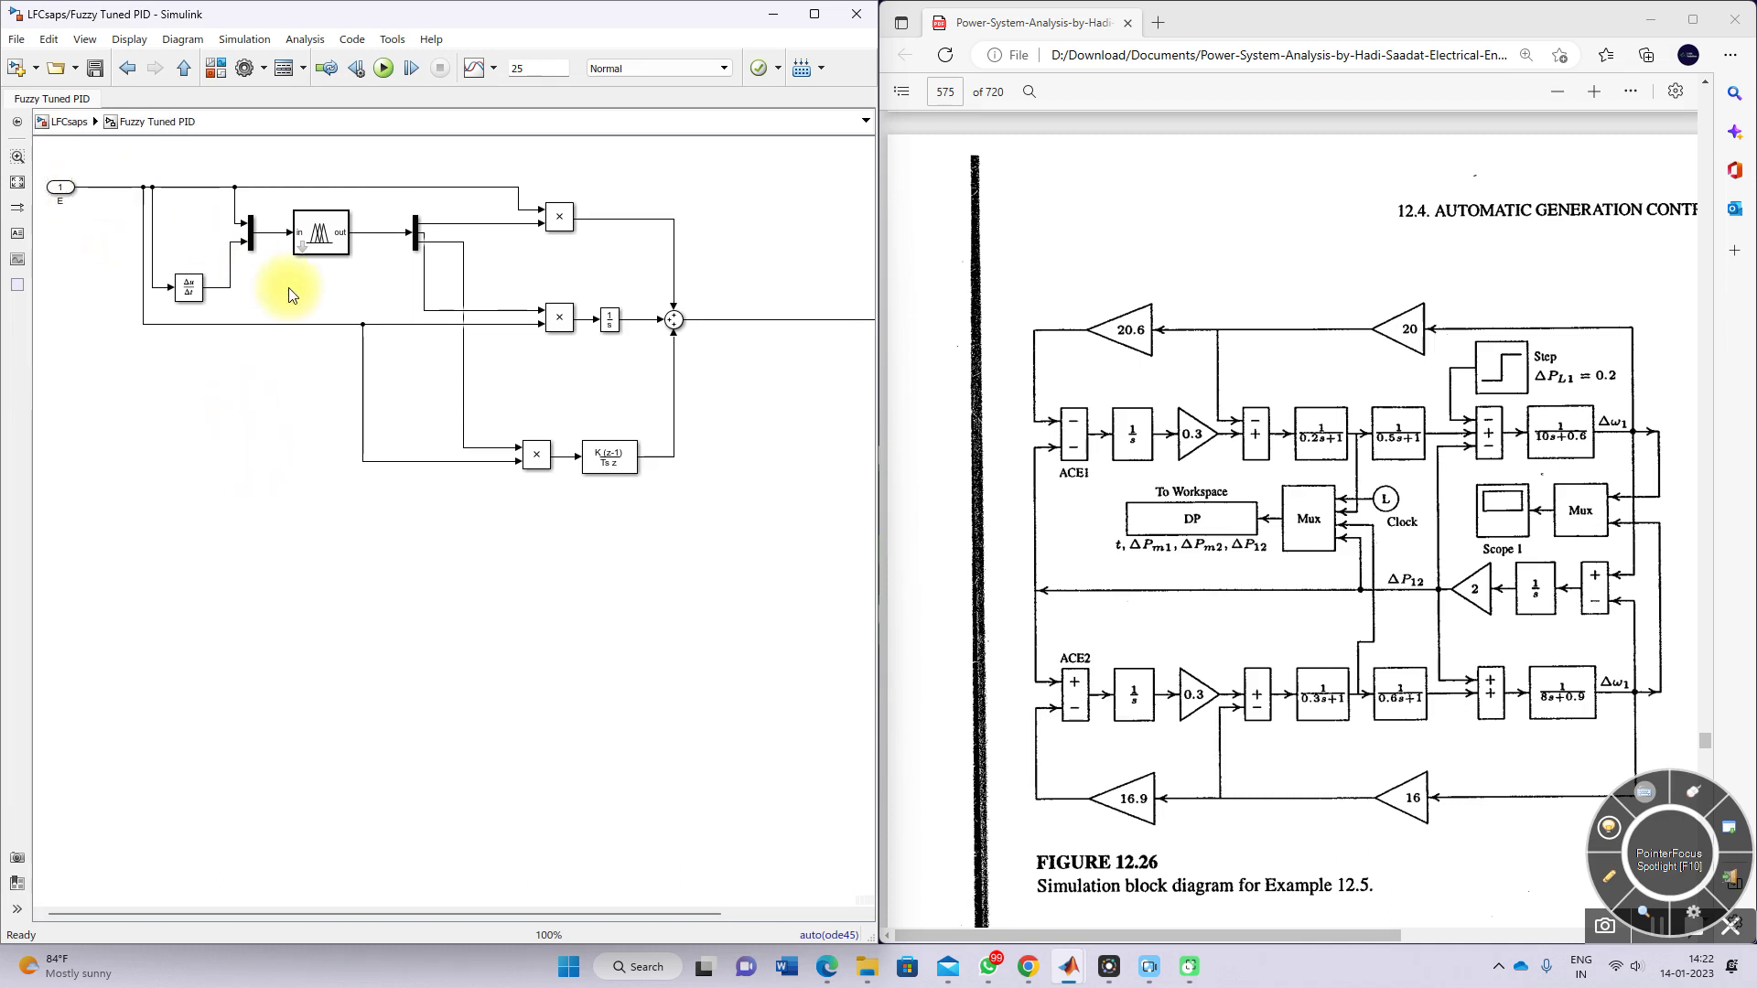
key("F9")
mouse_move(228, 195)
left_mouse_down()
mouse_move(231, 216)
mouse_move(240, 200)
left_mouse_up()
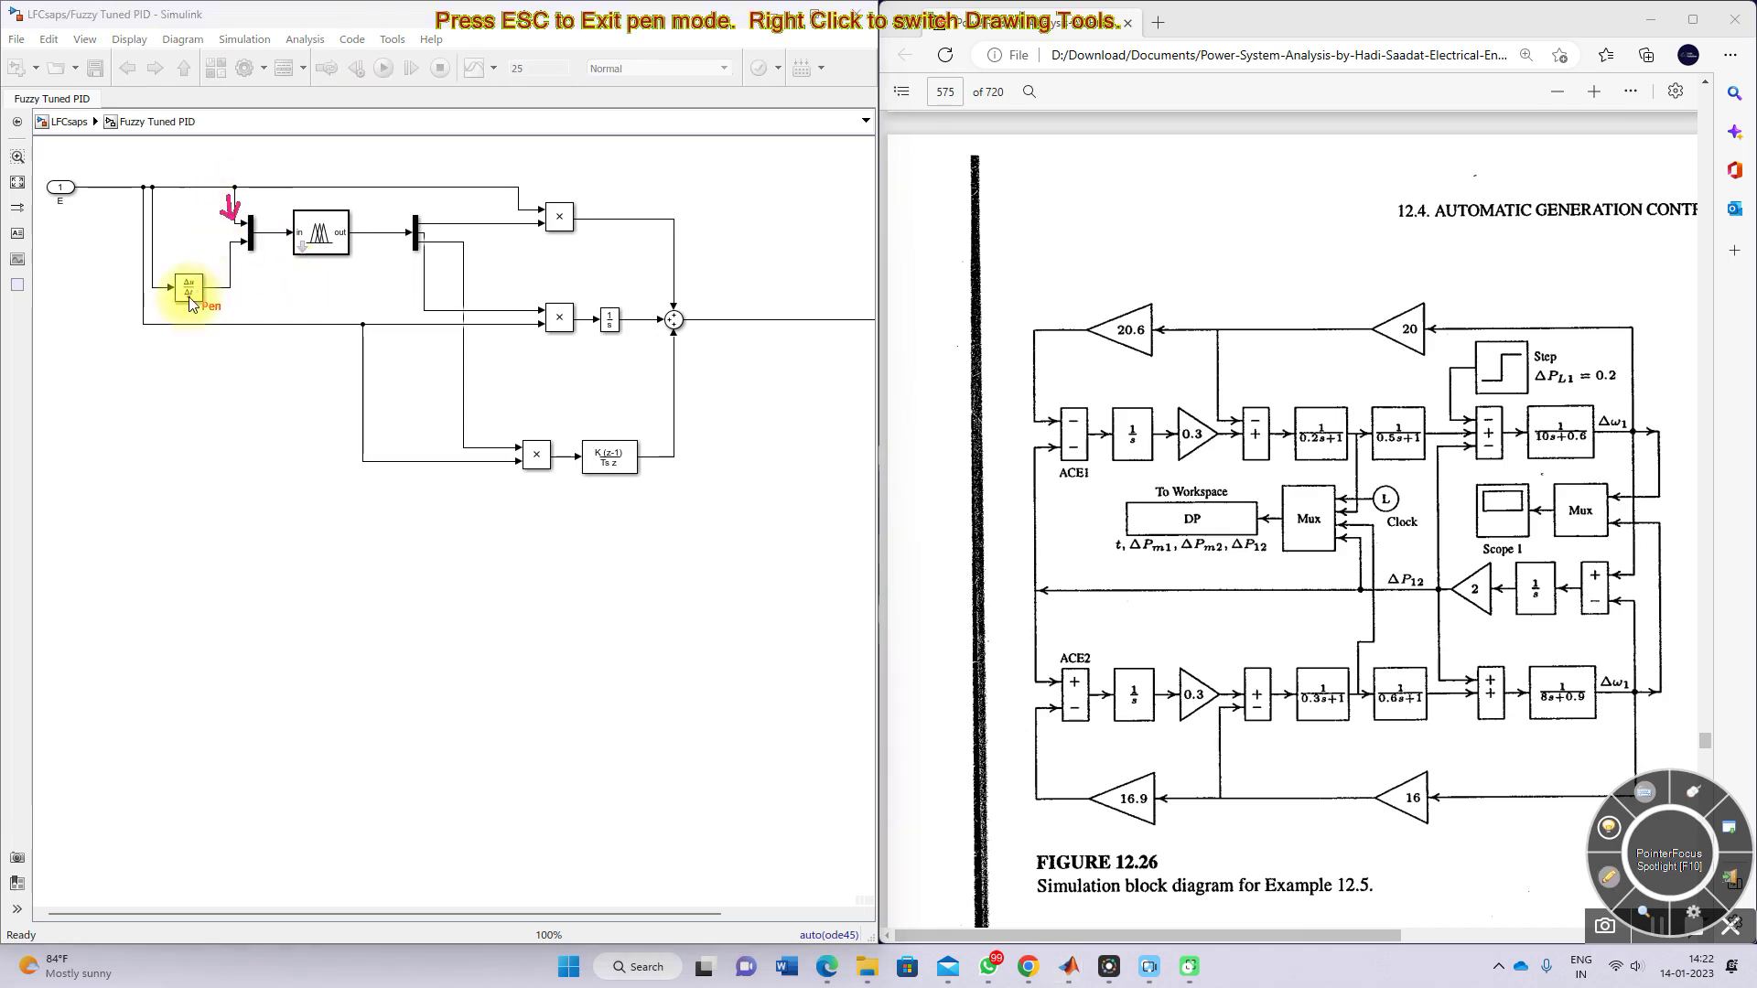
left_click_drag(221, 288, 249, 244)
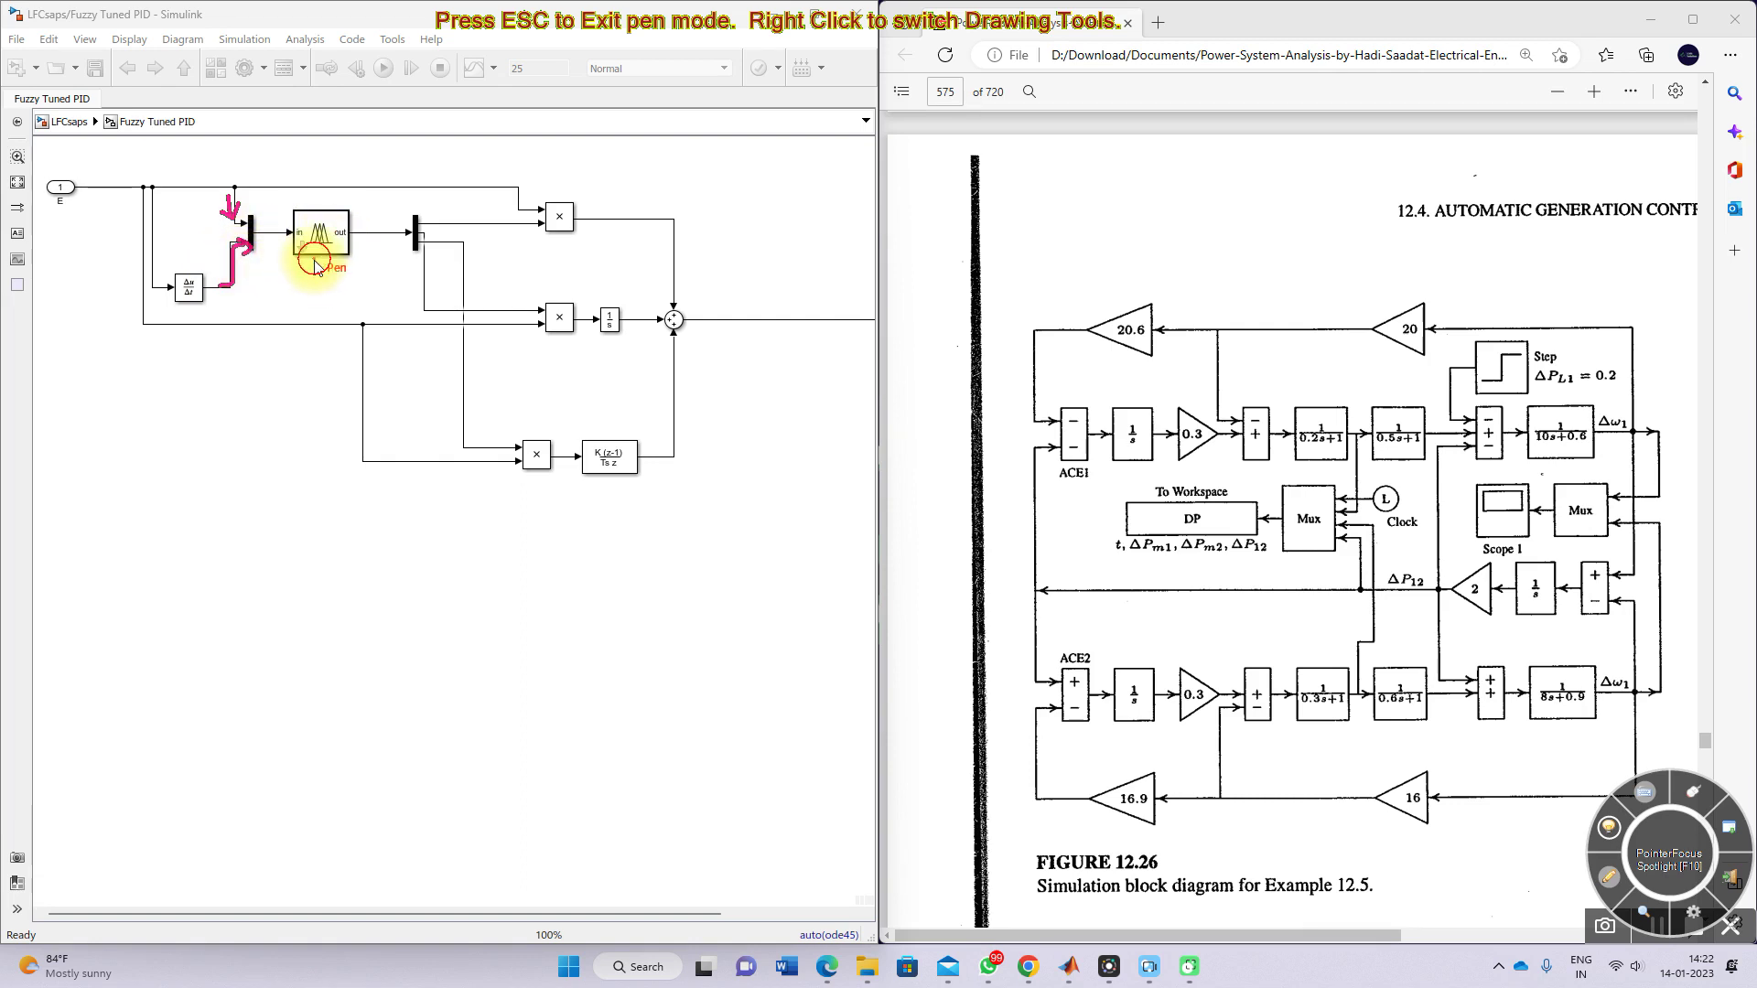
left_click_drag(314, 286, 318, 260)
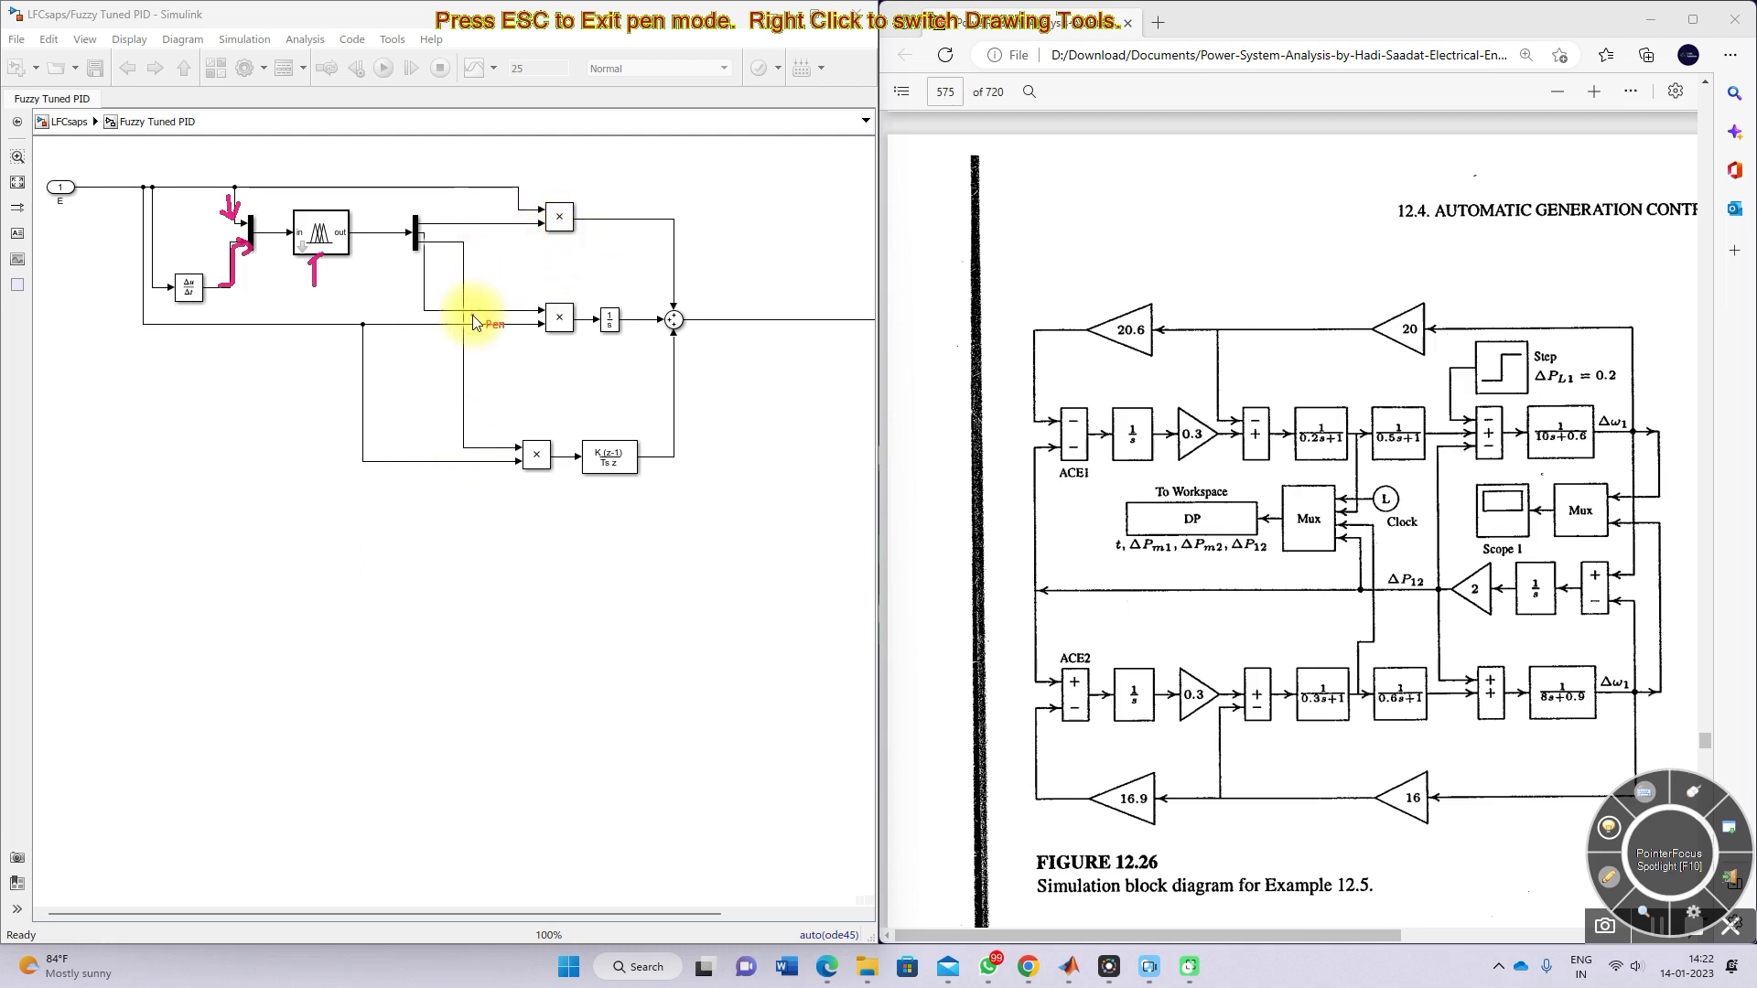
- Mark the error line into the upper product block and circle the sum block, then clear the marks and return to the LFCsaps model
left_click_drag(472, 188, 517, 200)
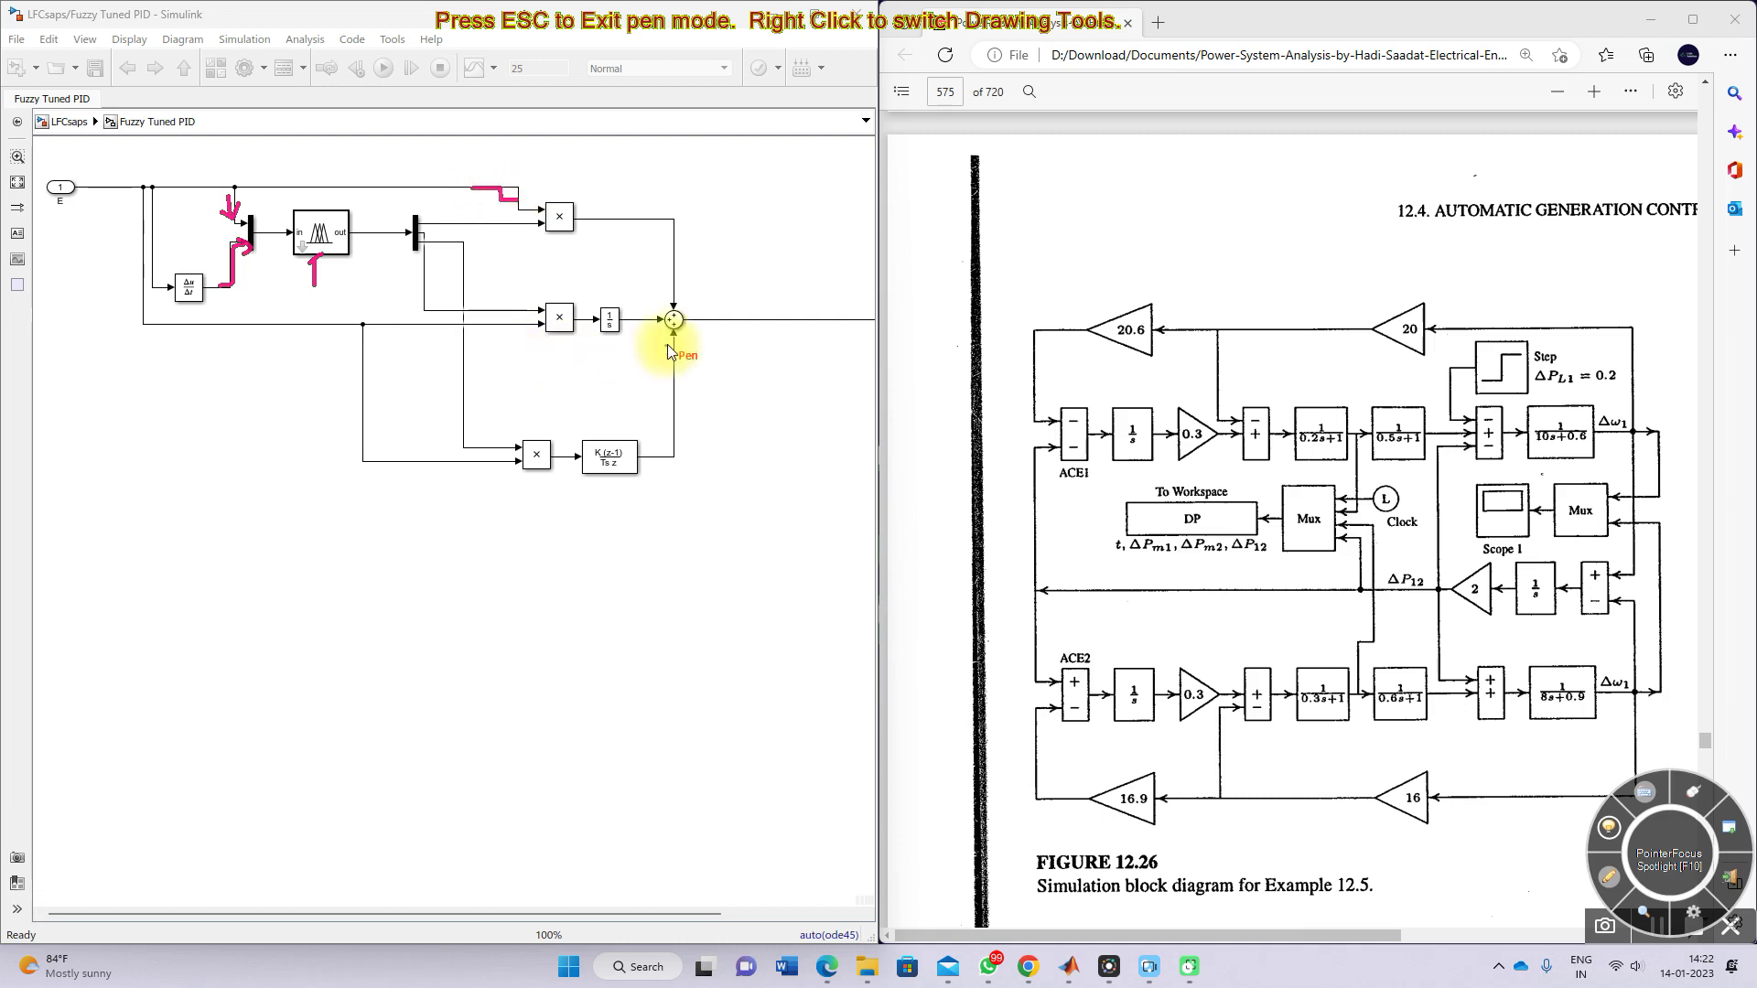
mouse_move(682, 305)
left_mouse_down()
mouse_move(660, 320)
mouse_move(679, 339)
mouse_move(685, 322)
left_mouse_up()
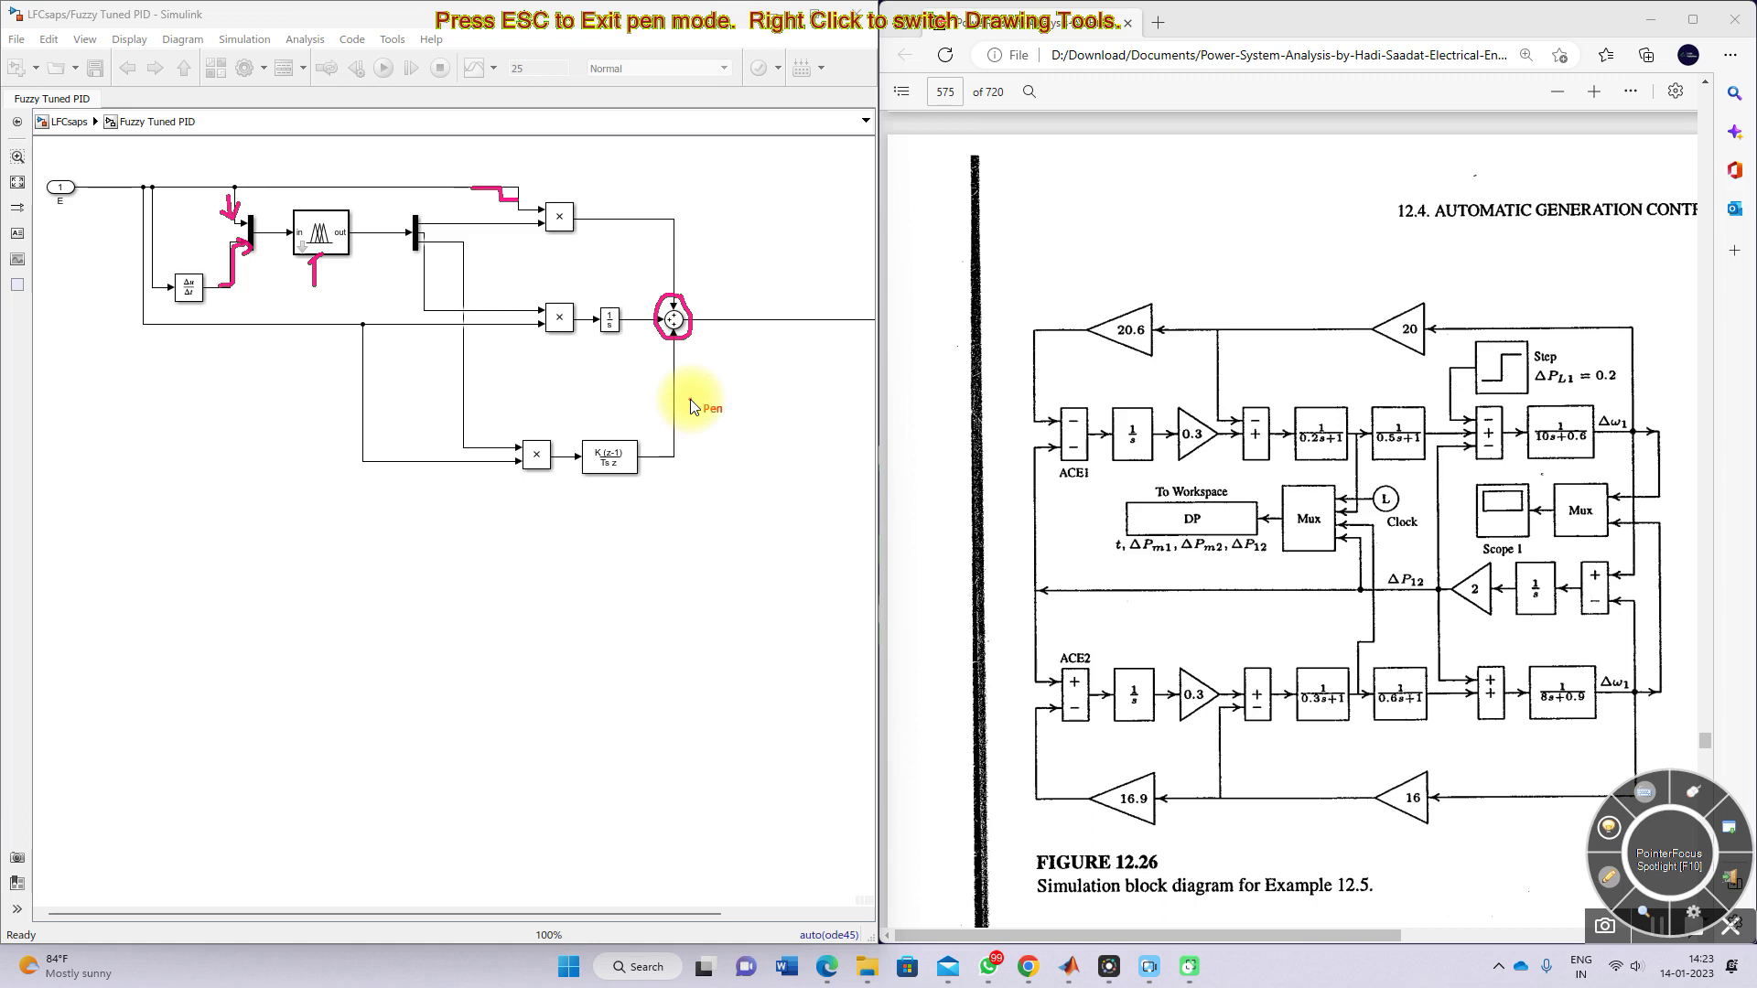
key("Escape")
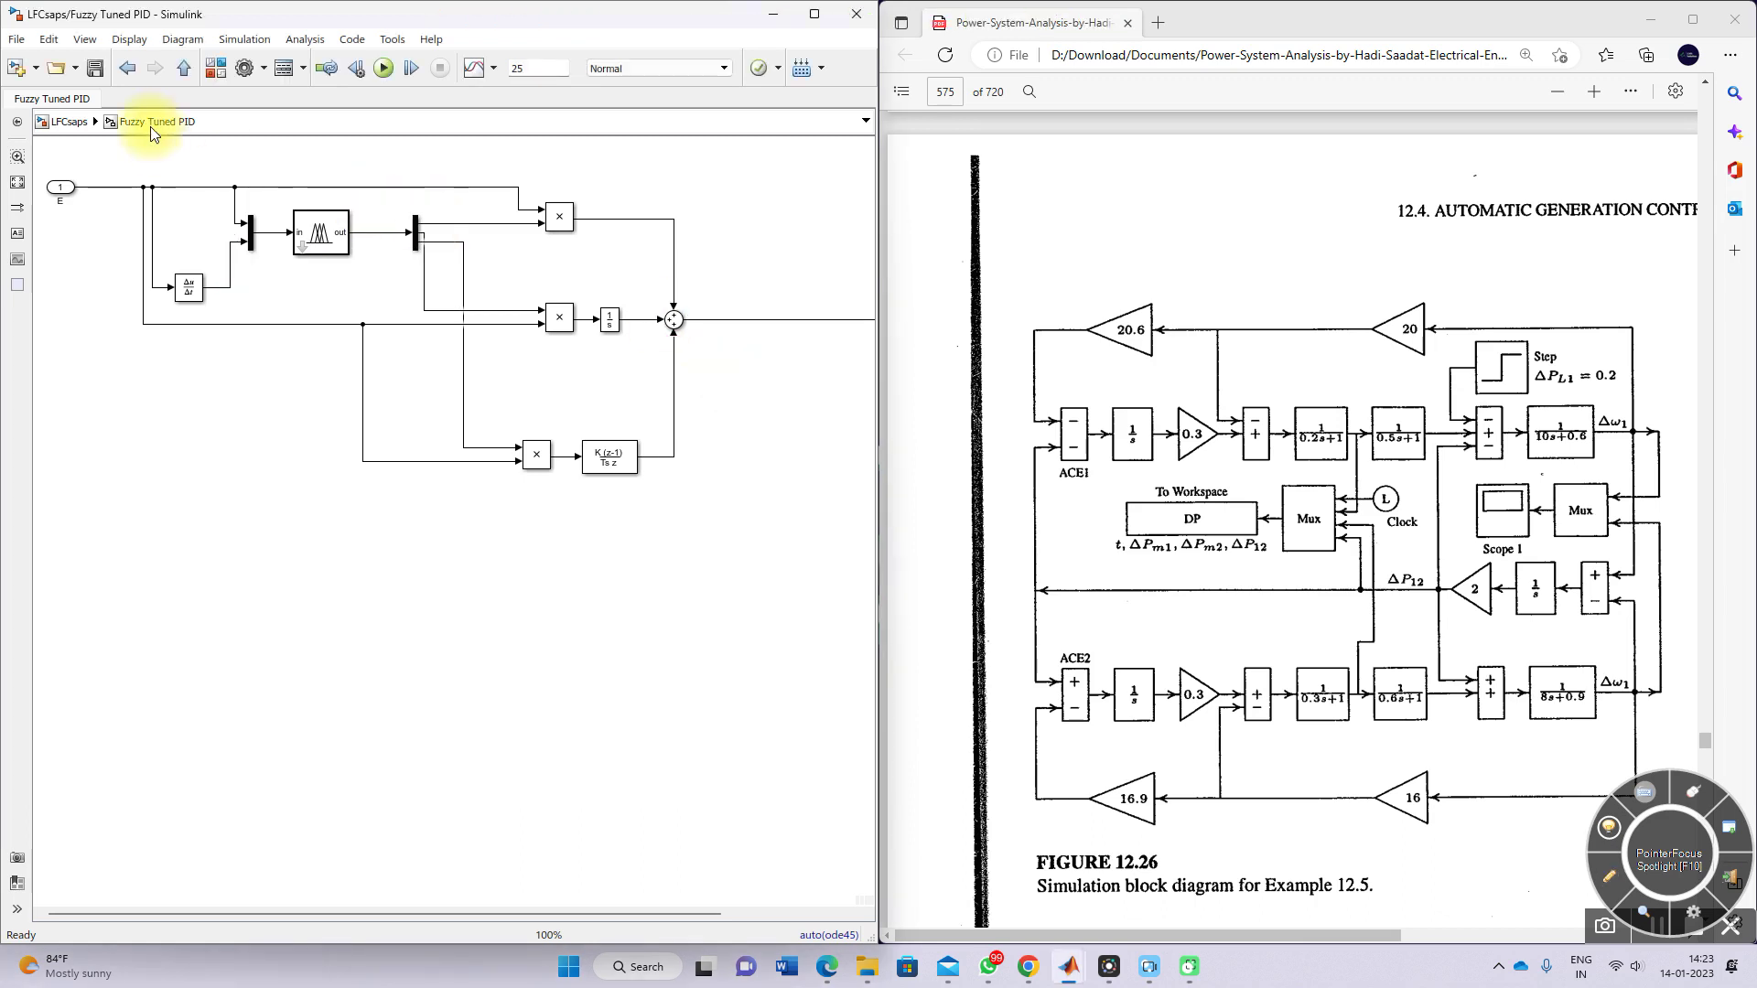
left_click(183, 68)
left_click(269, 263)
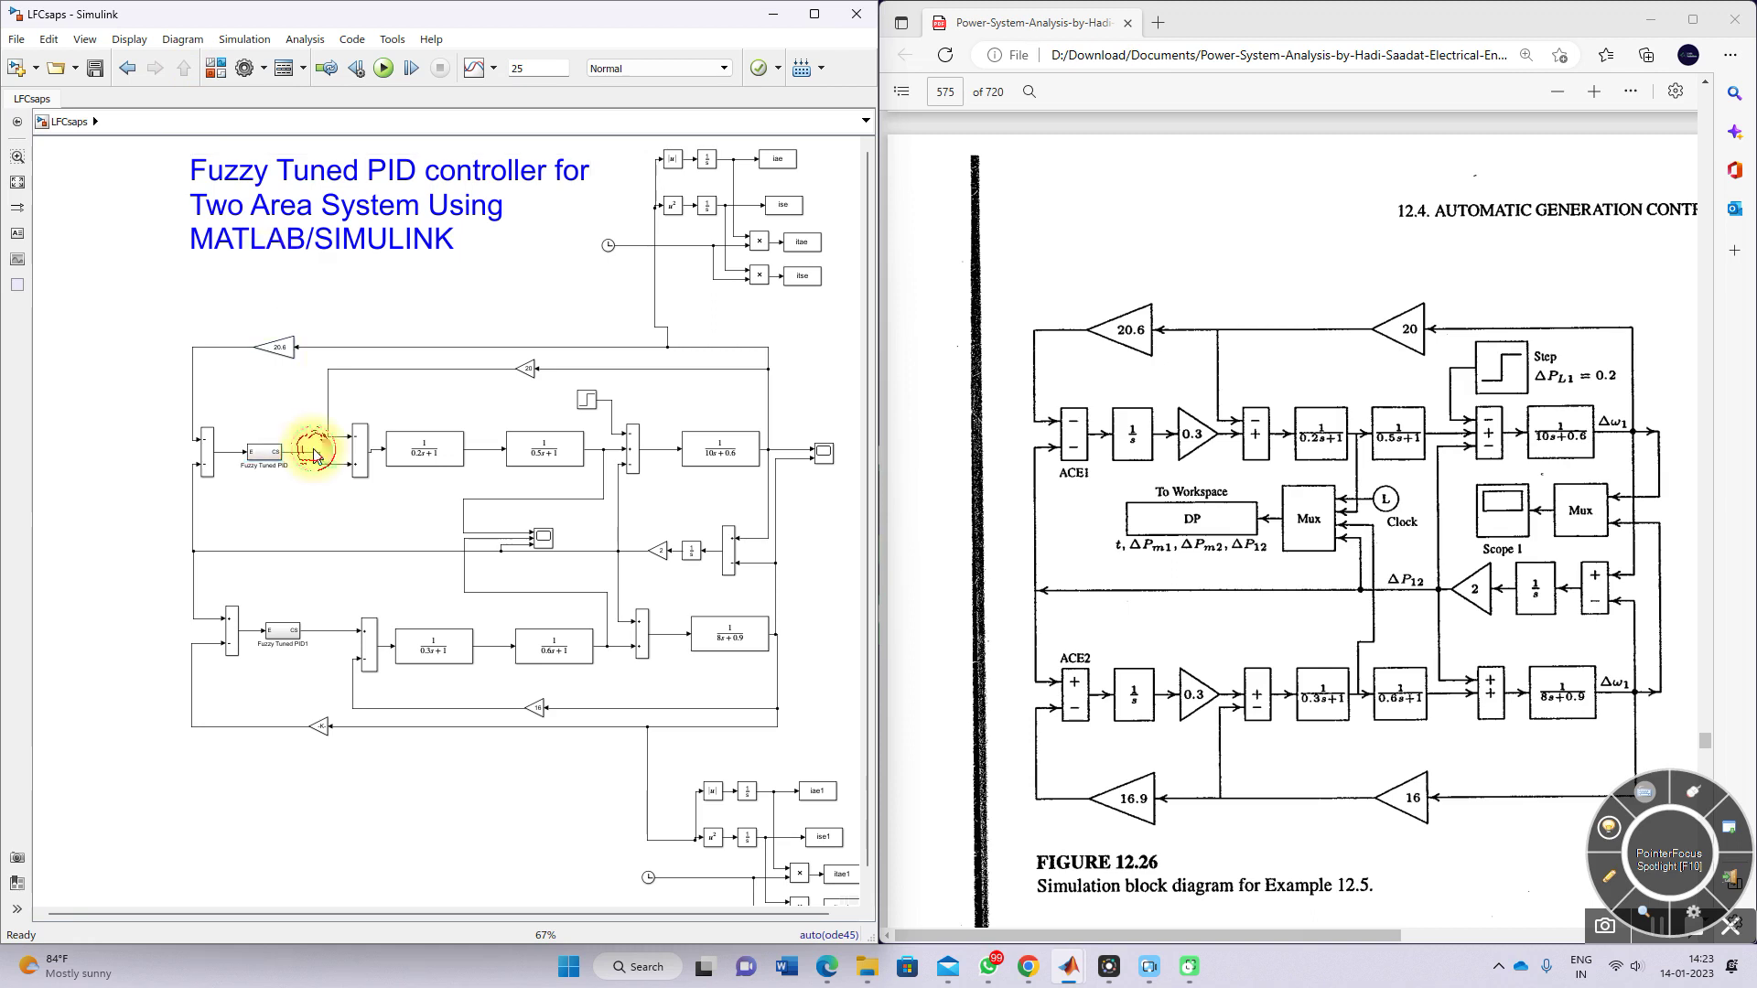
left_click(313, 463)
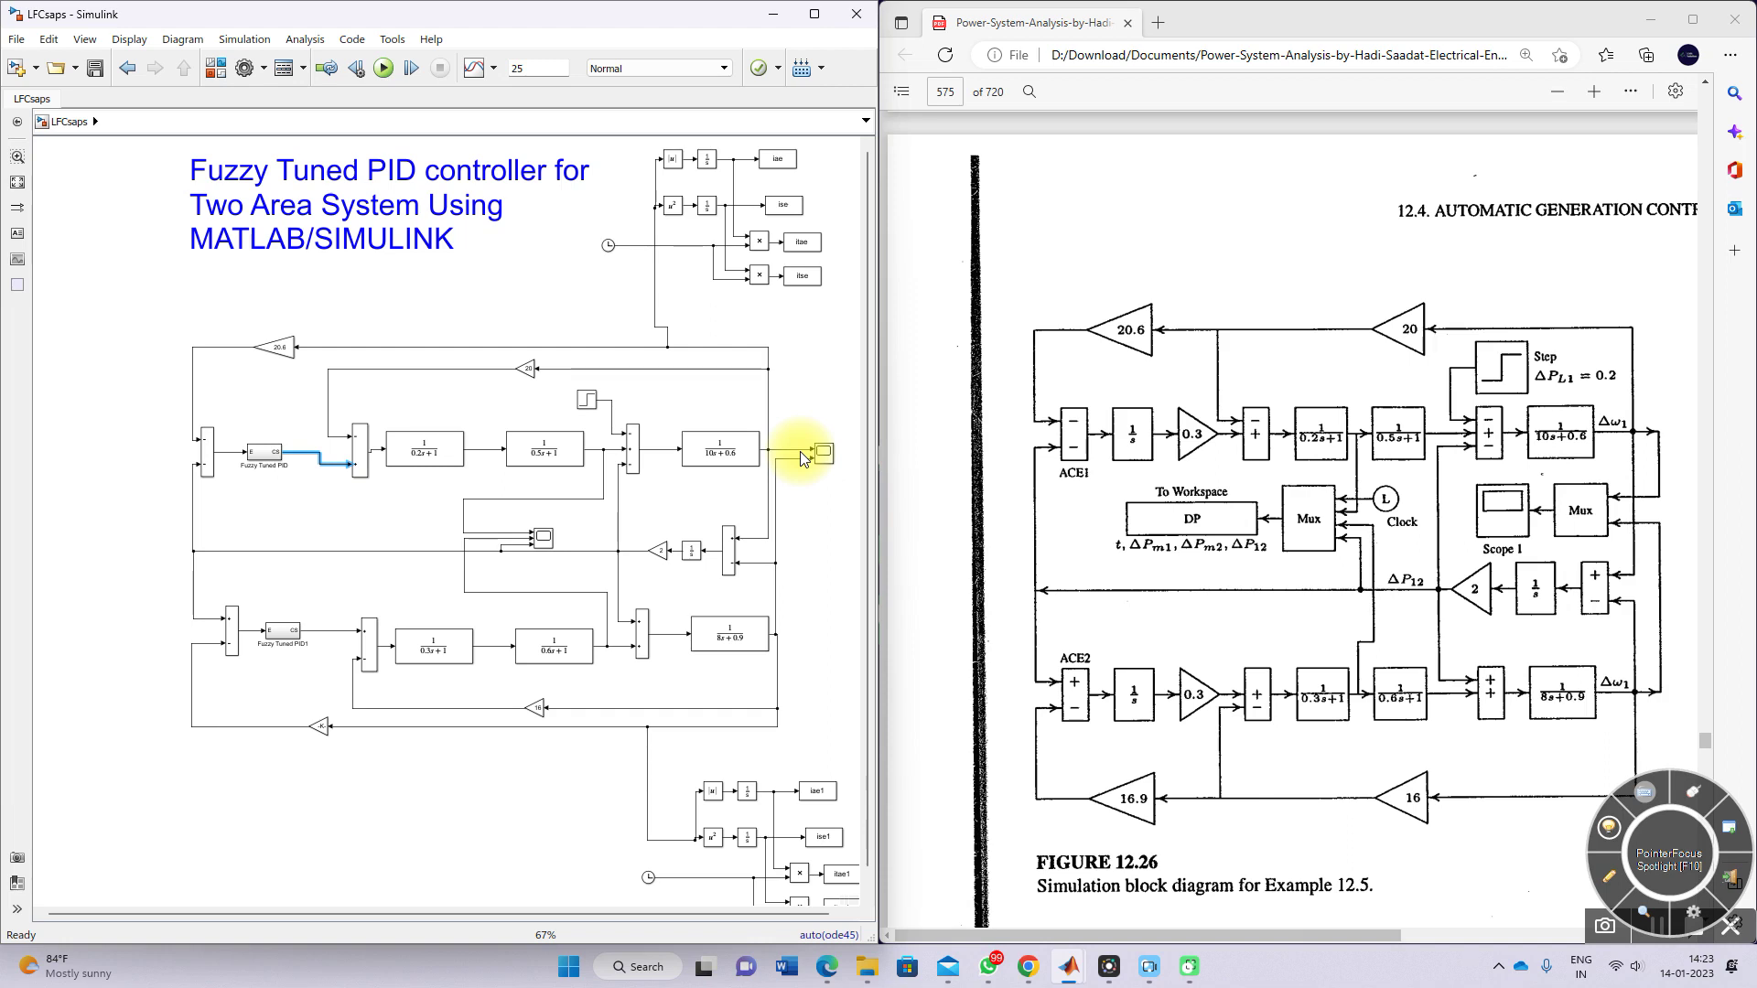
- Open the Fuzzy Tuned PID1 subsystem, circle its sum block with the pen, and return to the LFCsaps model without the mark
double_click(282, 633)
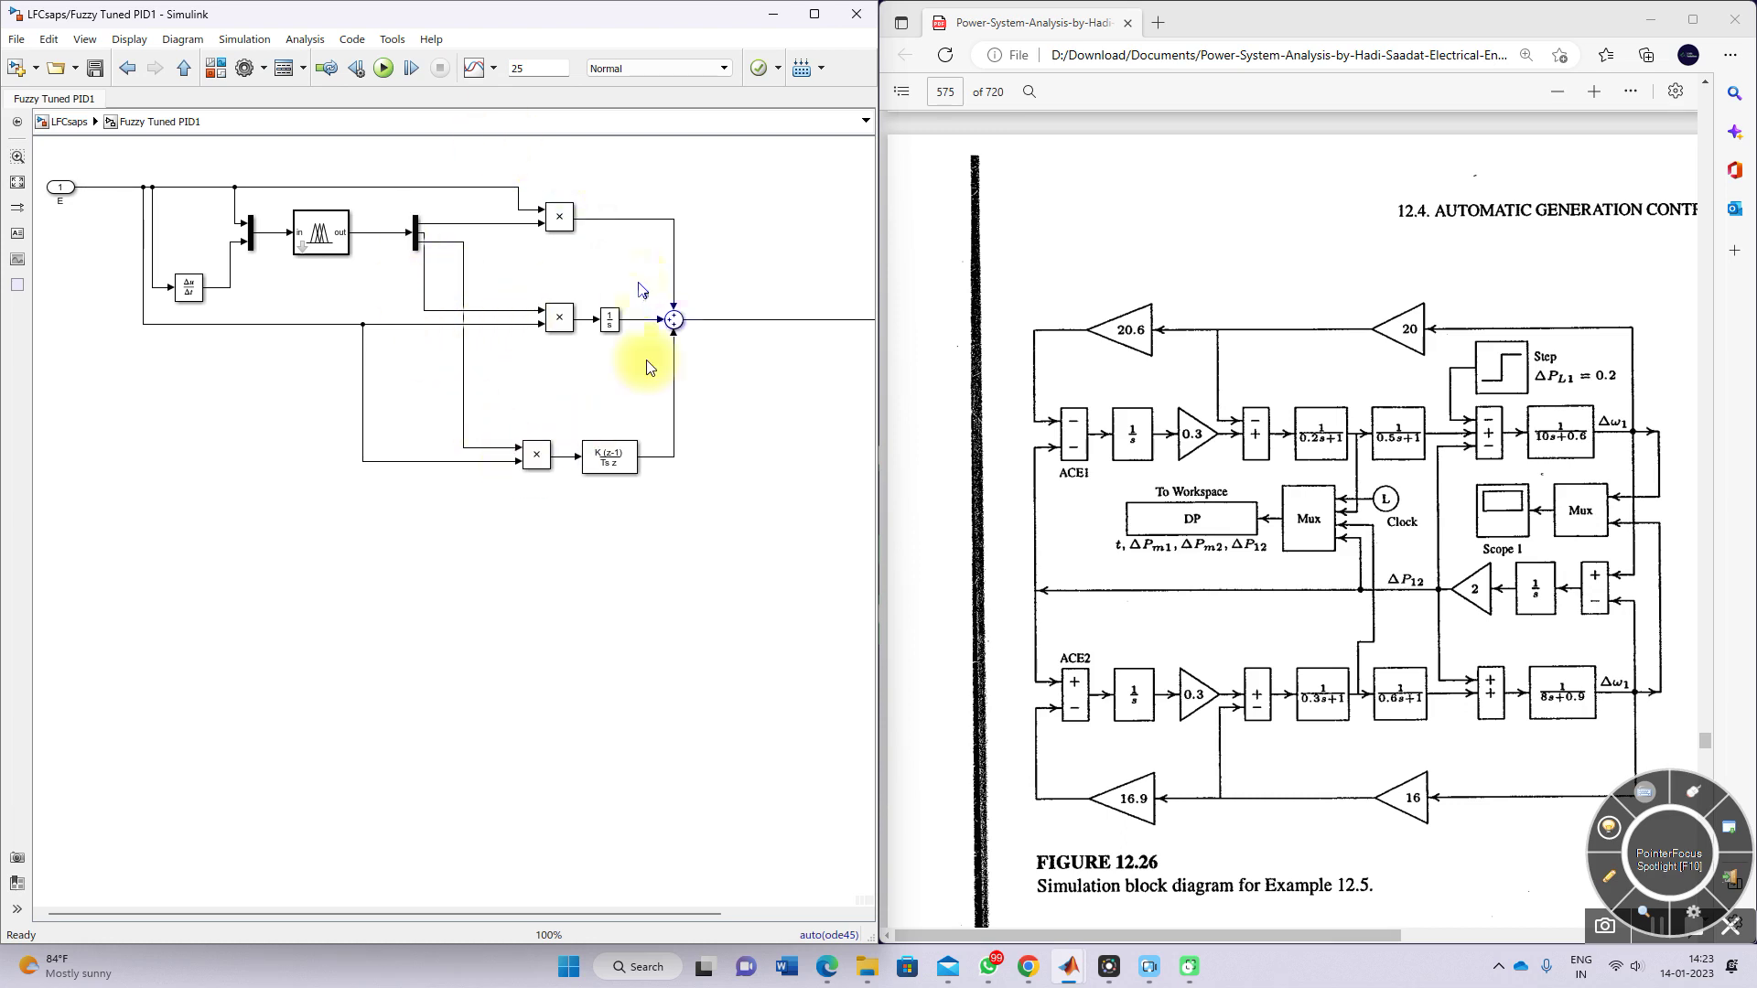
key("F9")
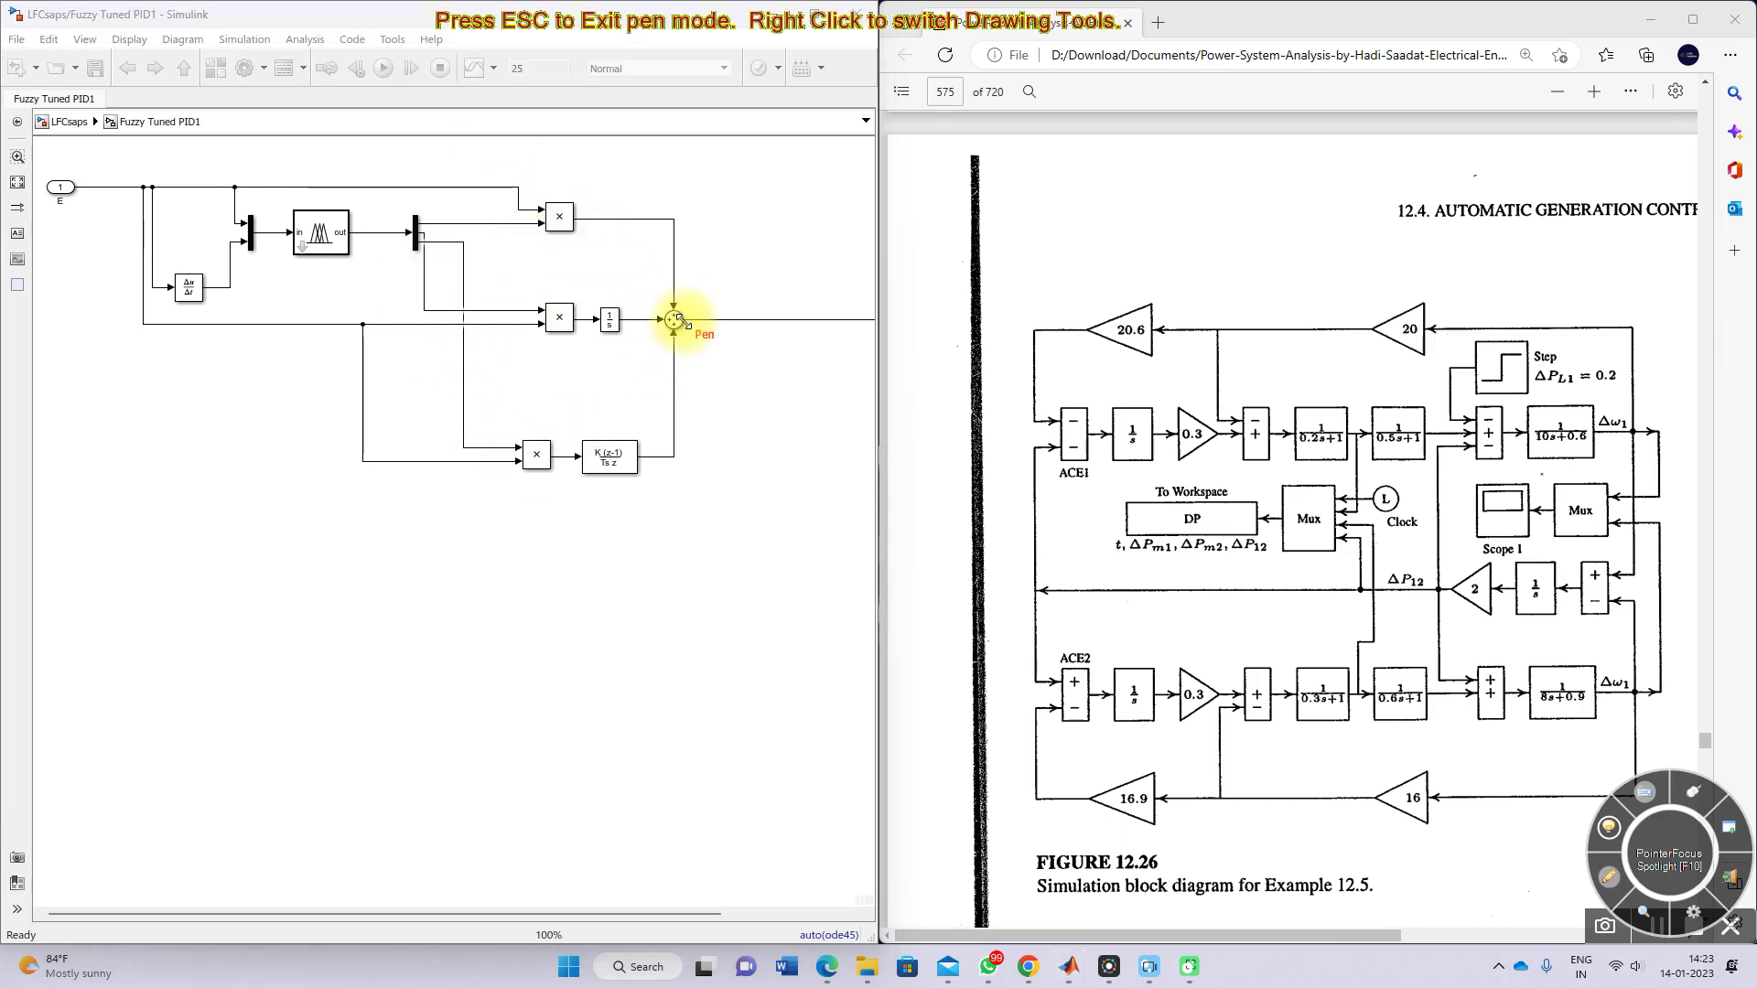
mouse_move(686, 300)
left_mouse_down()
mouse_move(657, 335)
mouse_move(677, 342)
mouse_move(689, 300)
left_mouse_up()
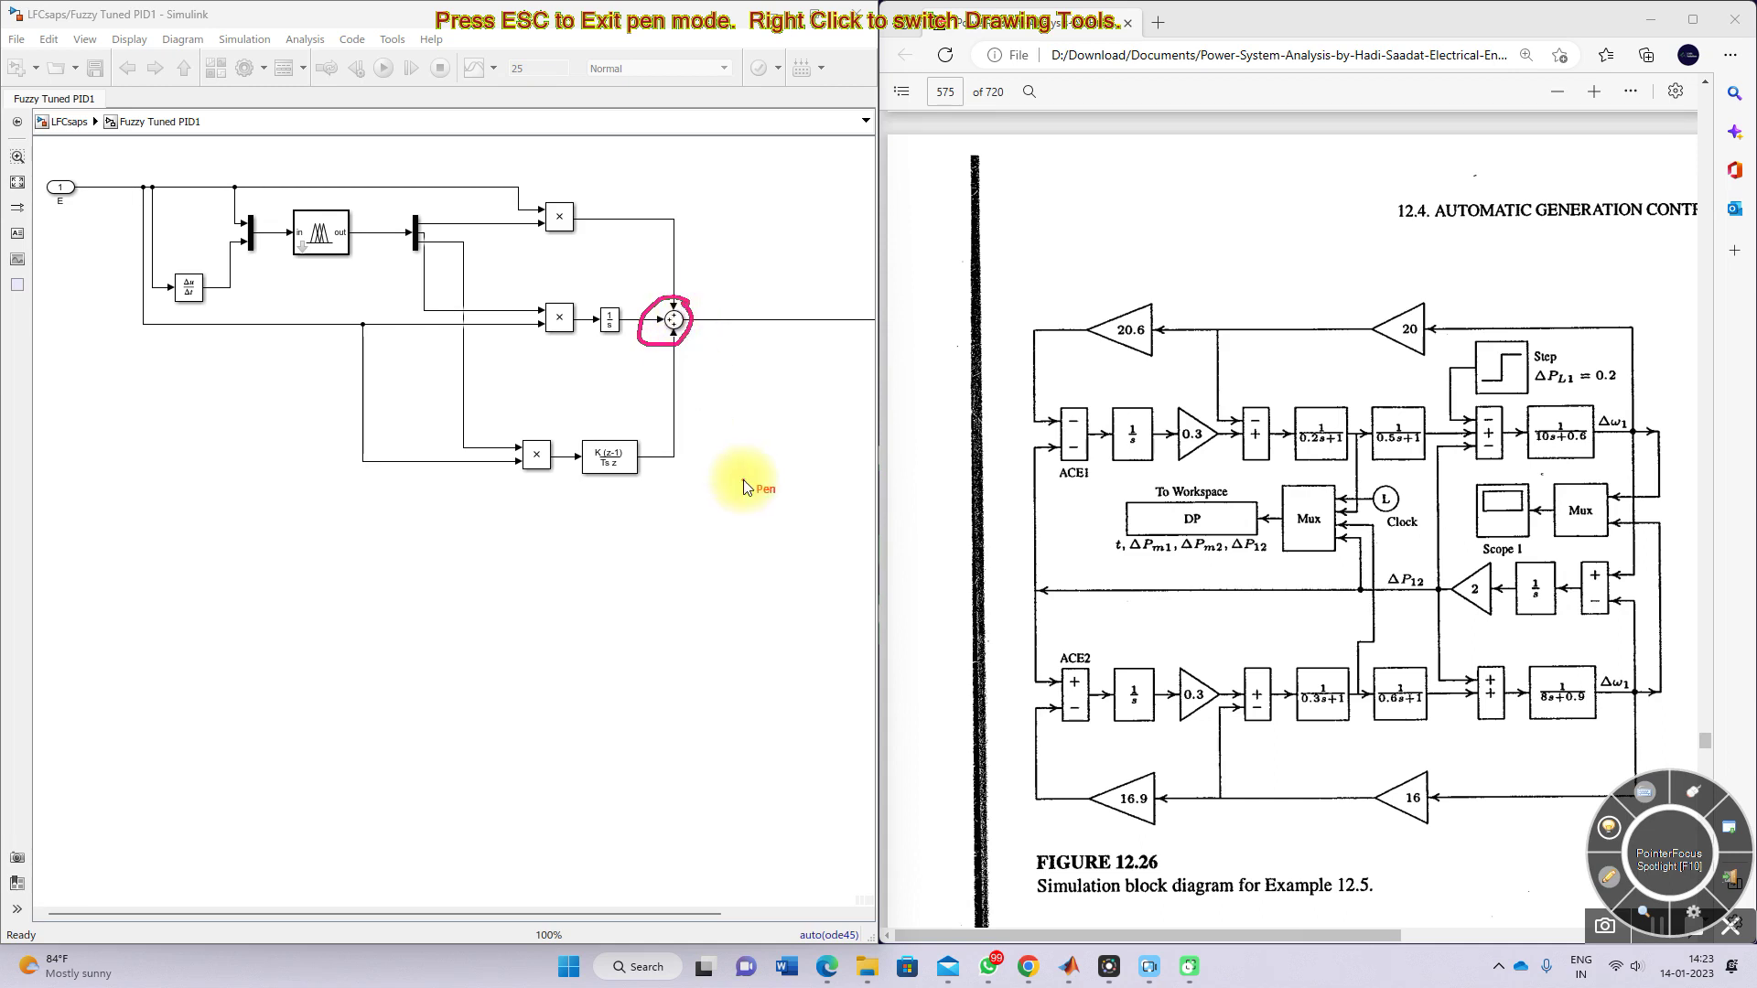
key("Escape")
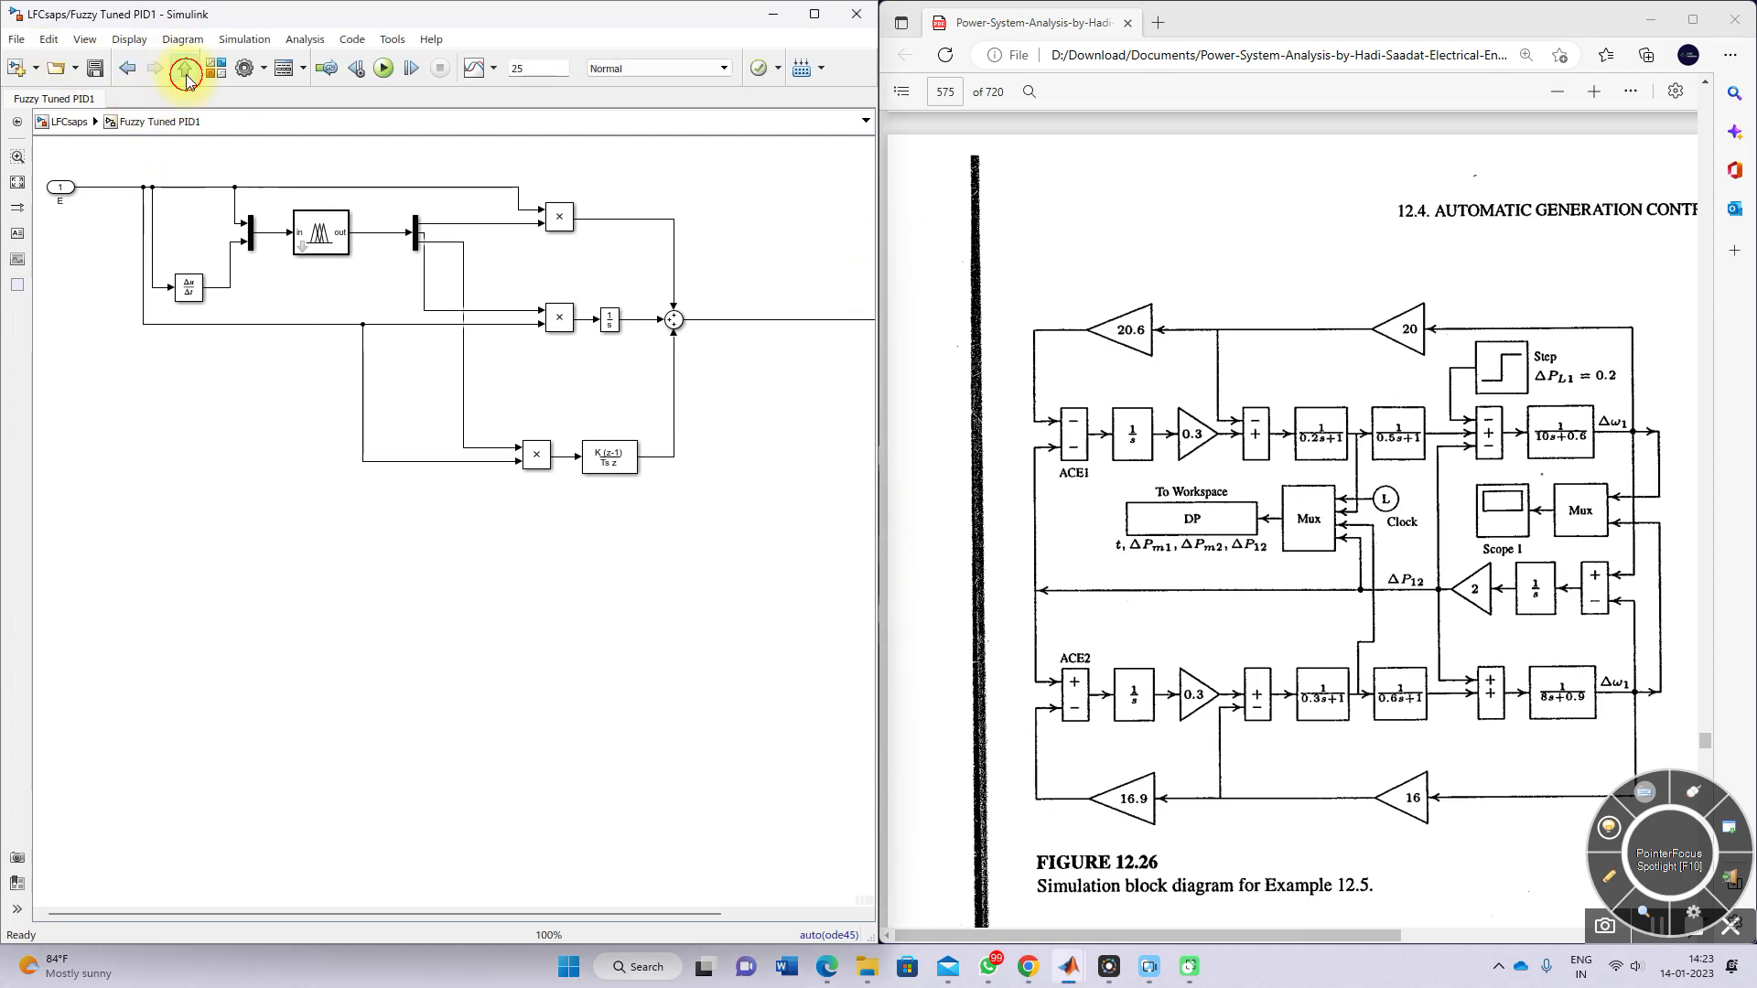
left_click(184, 70)
left_click(453, 645)
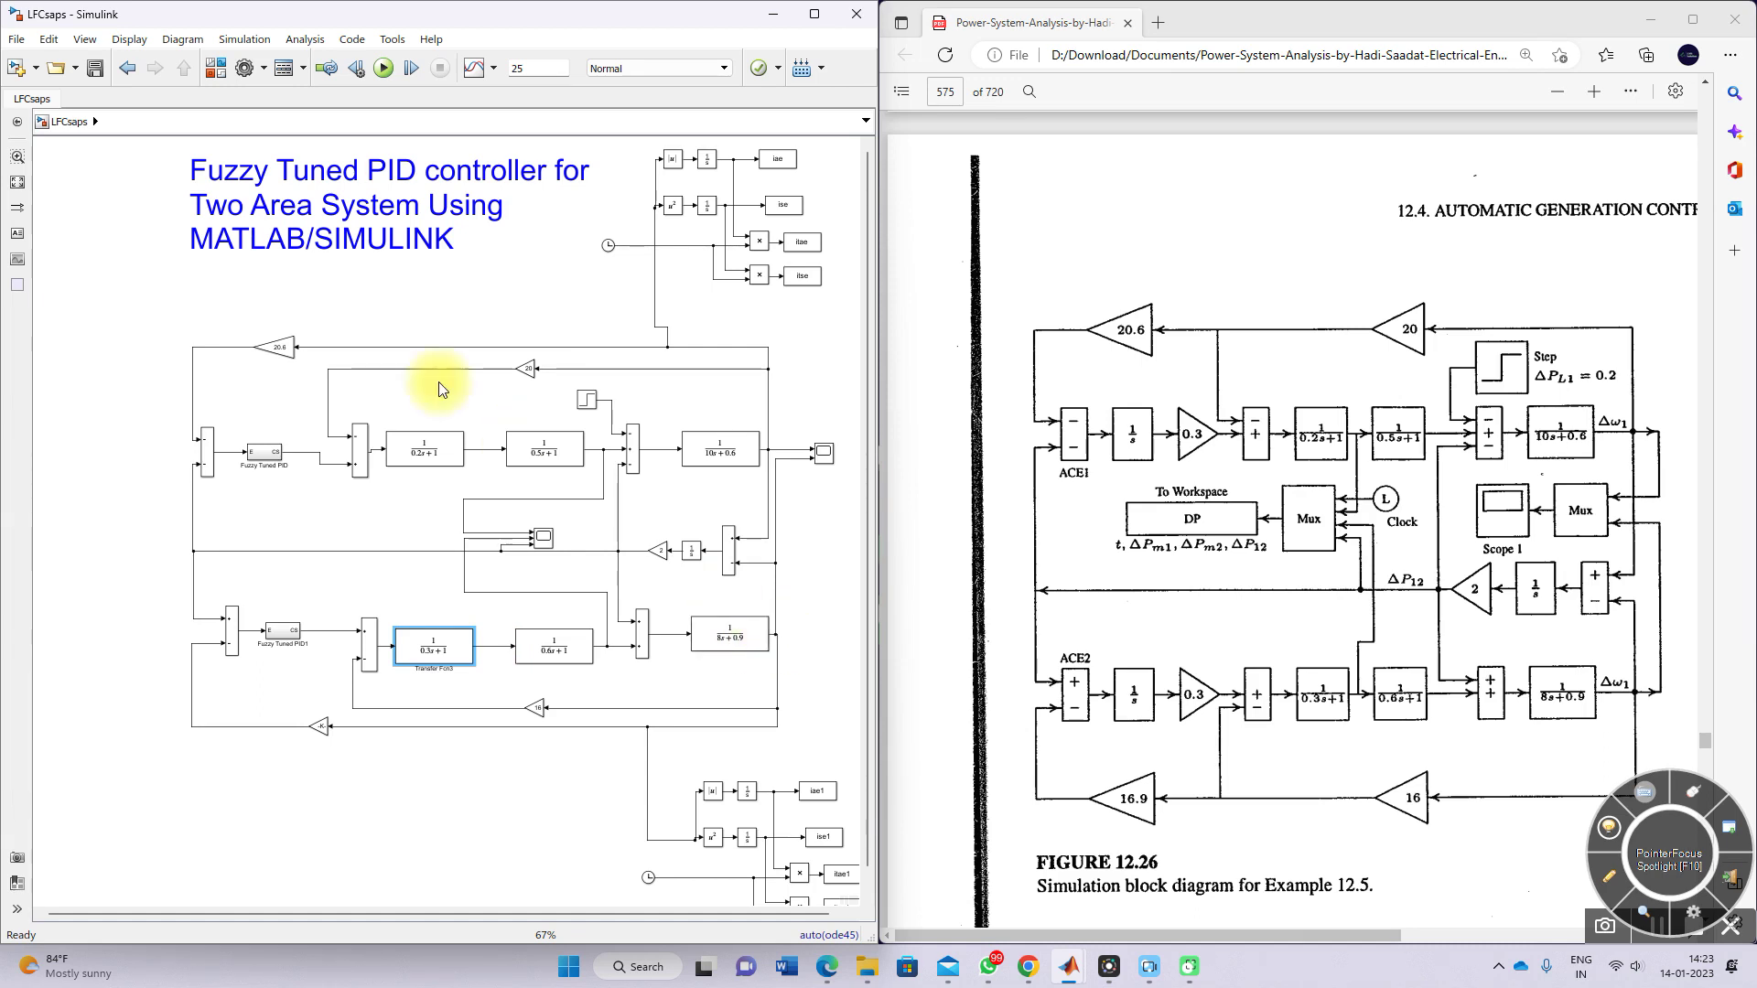
- Review the Step block's initial and final load disturbance values and close its parameters unchanged
double_click(584, 399)
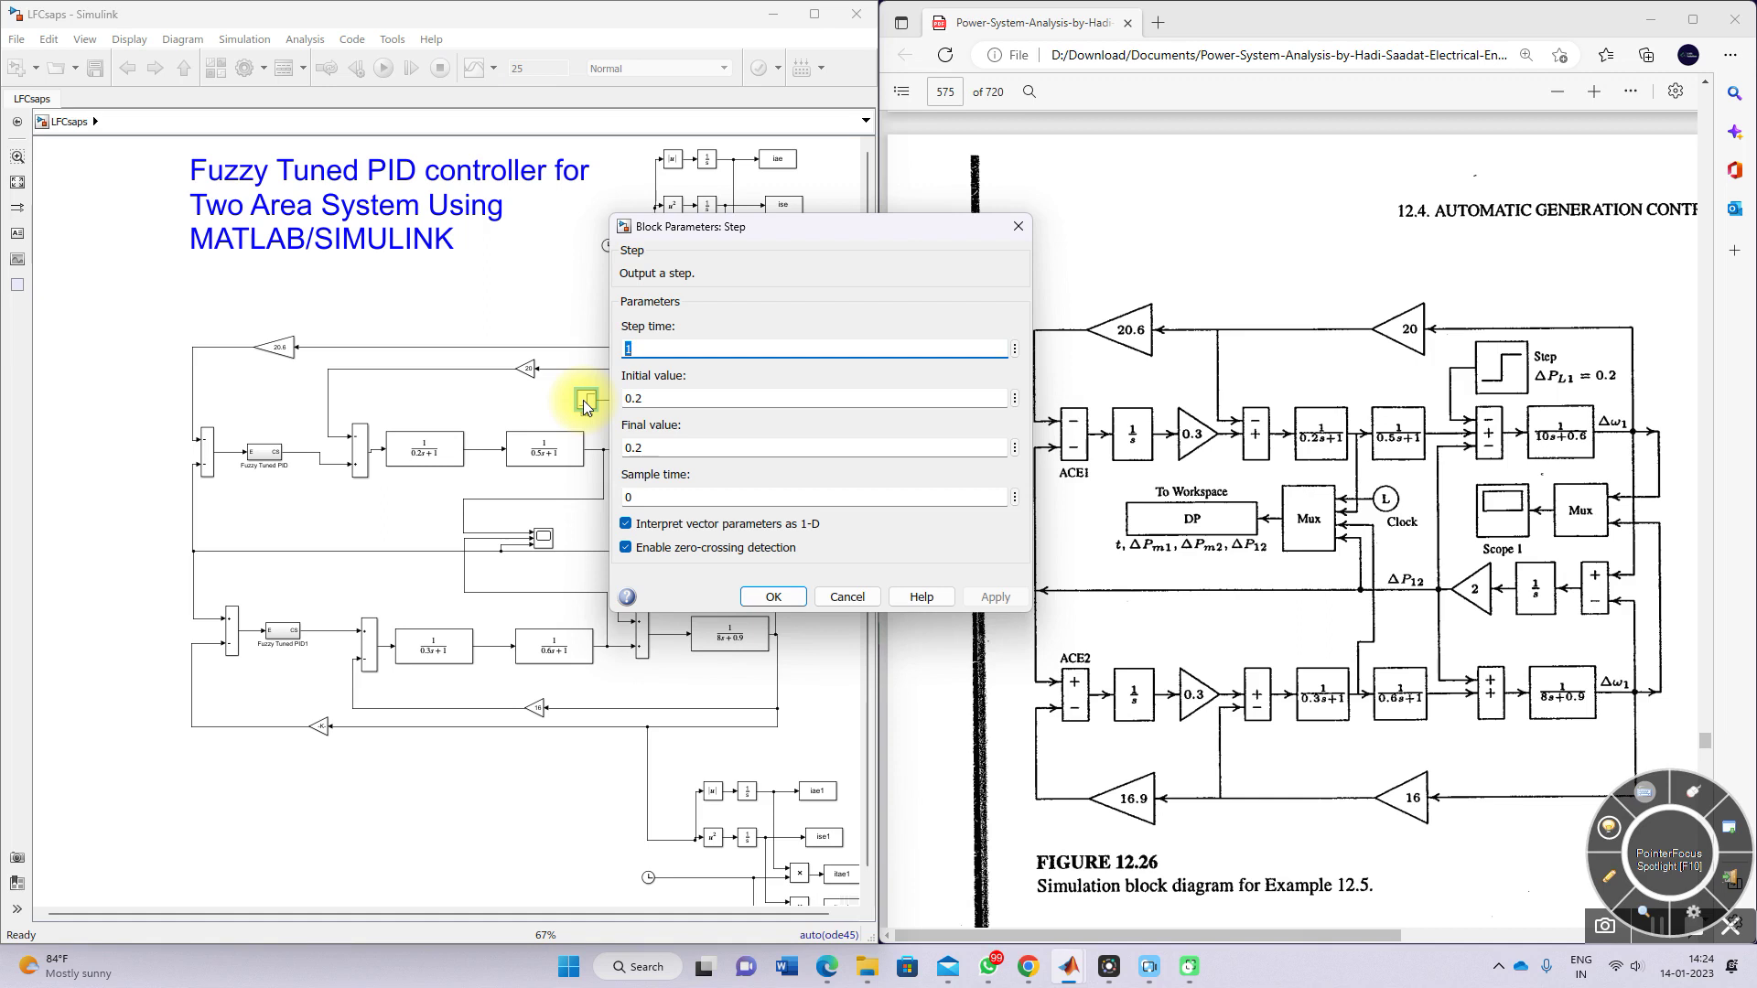
double_click(673, 394)
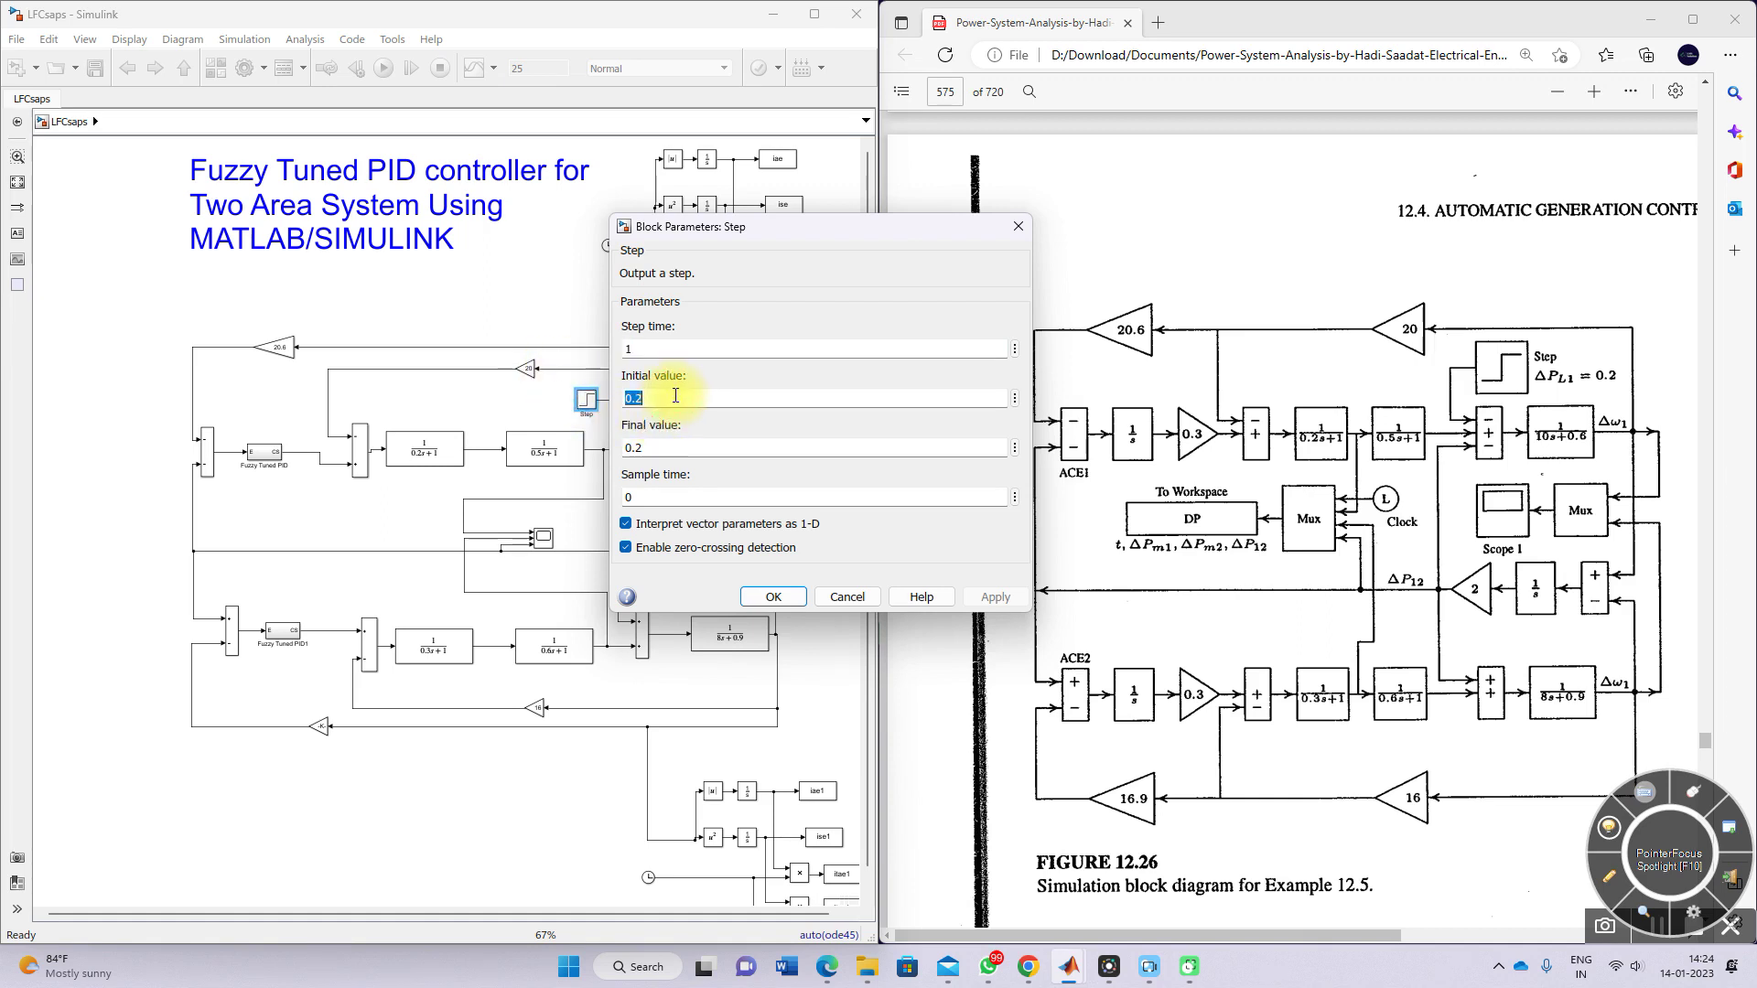
left_click(773, 596)
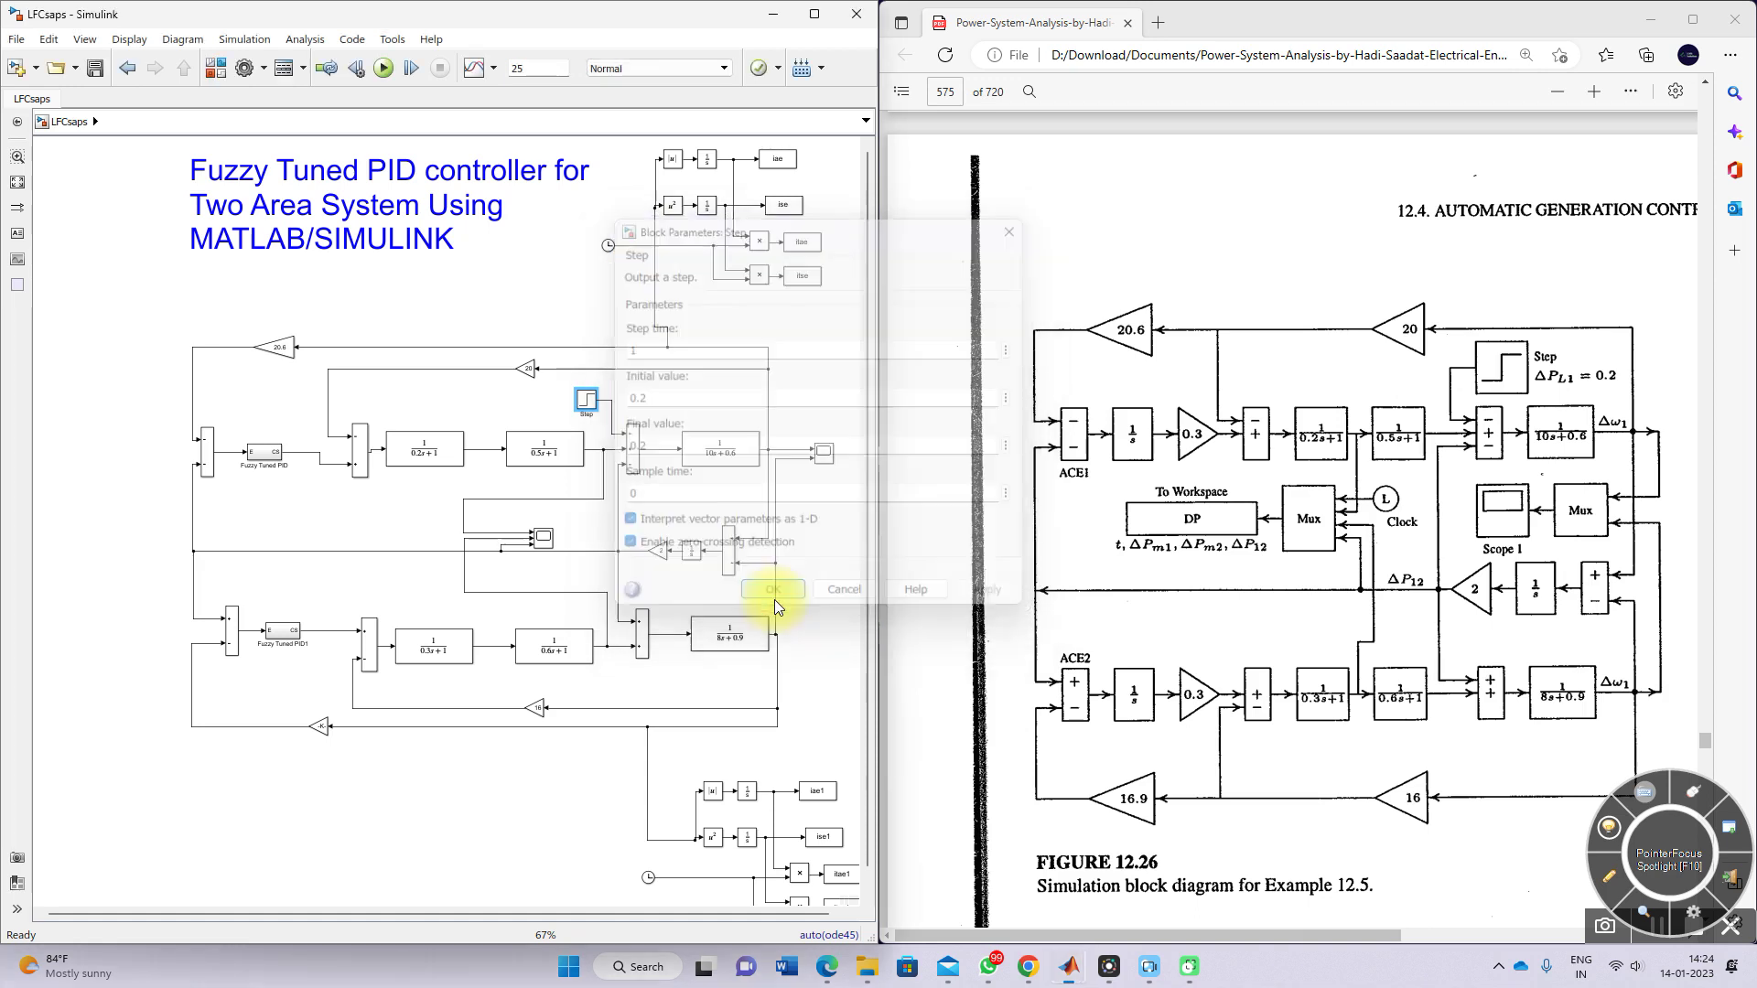
left_click(810, 581)
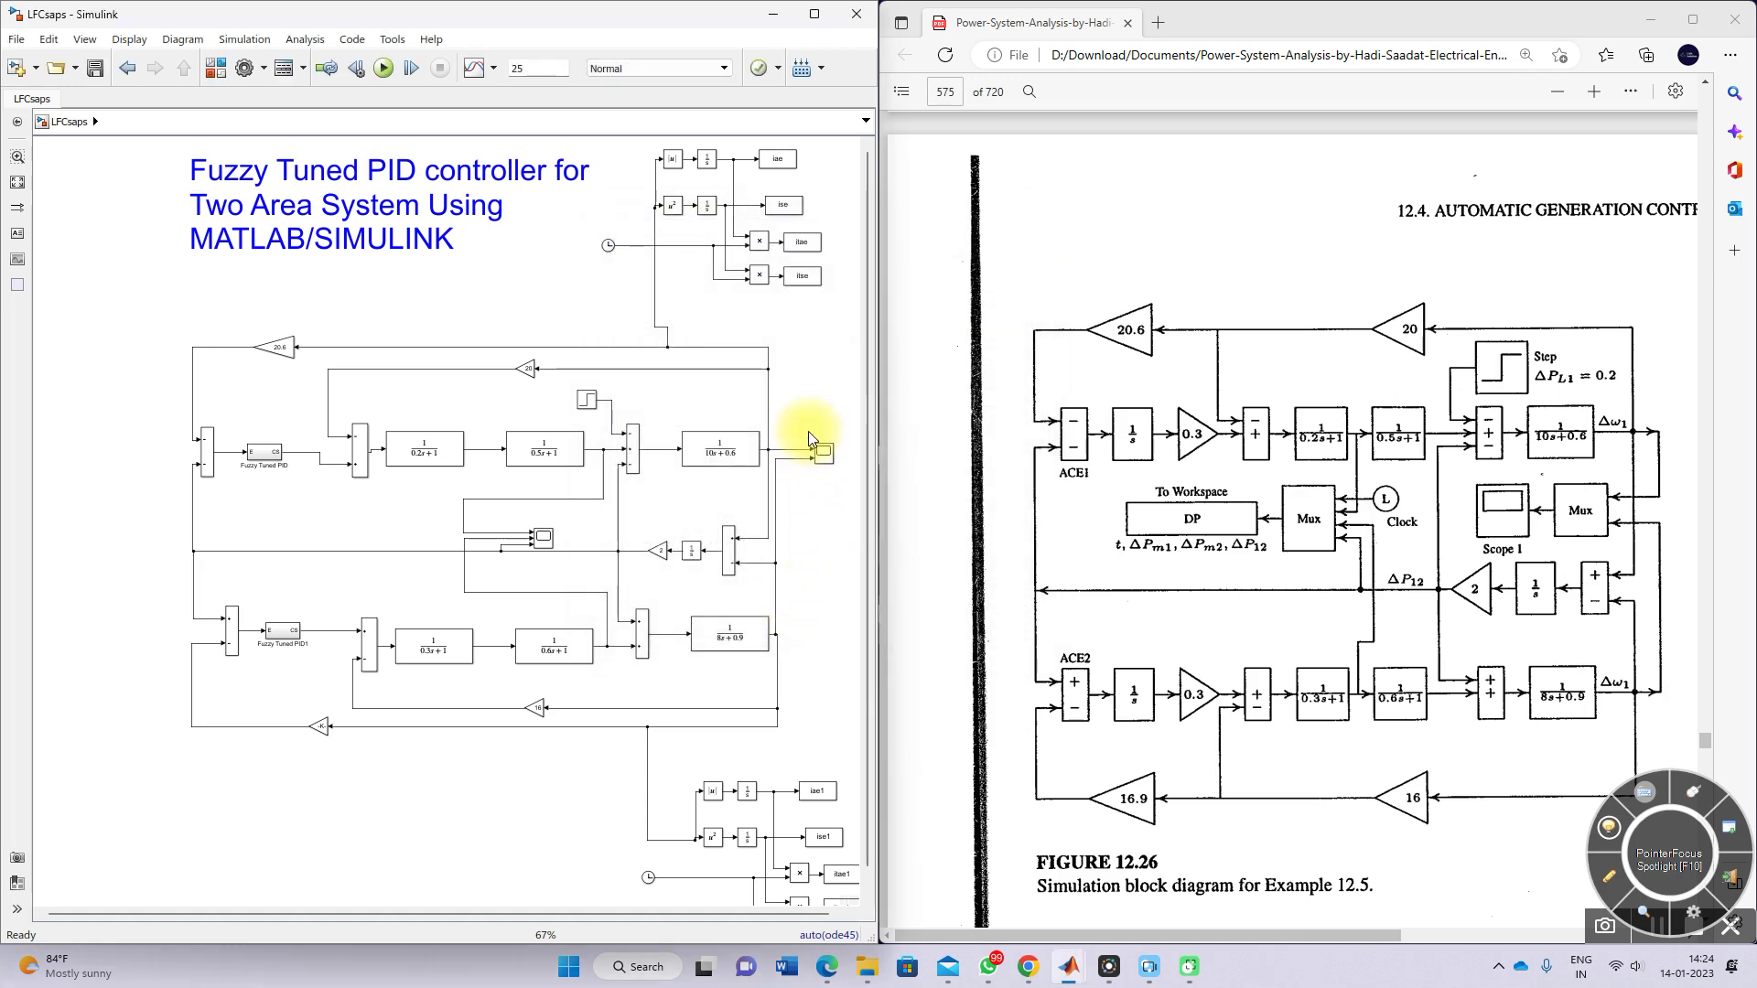
- Circle the Scope block at the area outputs with the pen, and clear the mark
key("F9")
mouse_move(803, 434)
left_mouse_down()
mouse_move(805, 462)
mouse_move(834, 454)
mouse_move(804, 444)
left_mouse_up()
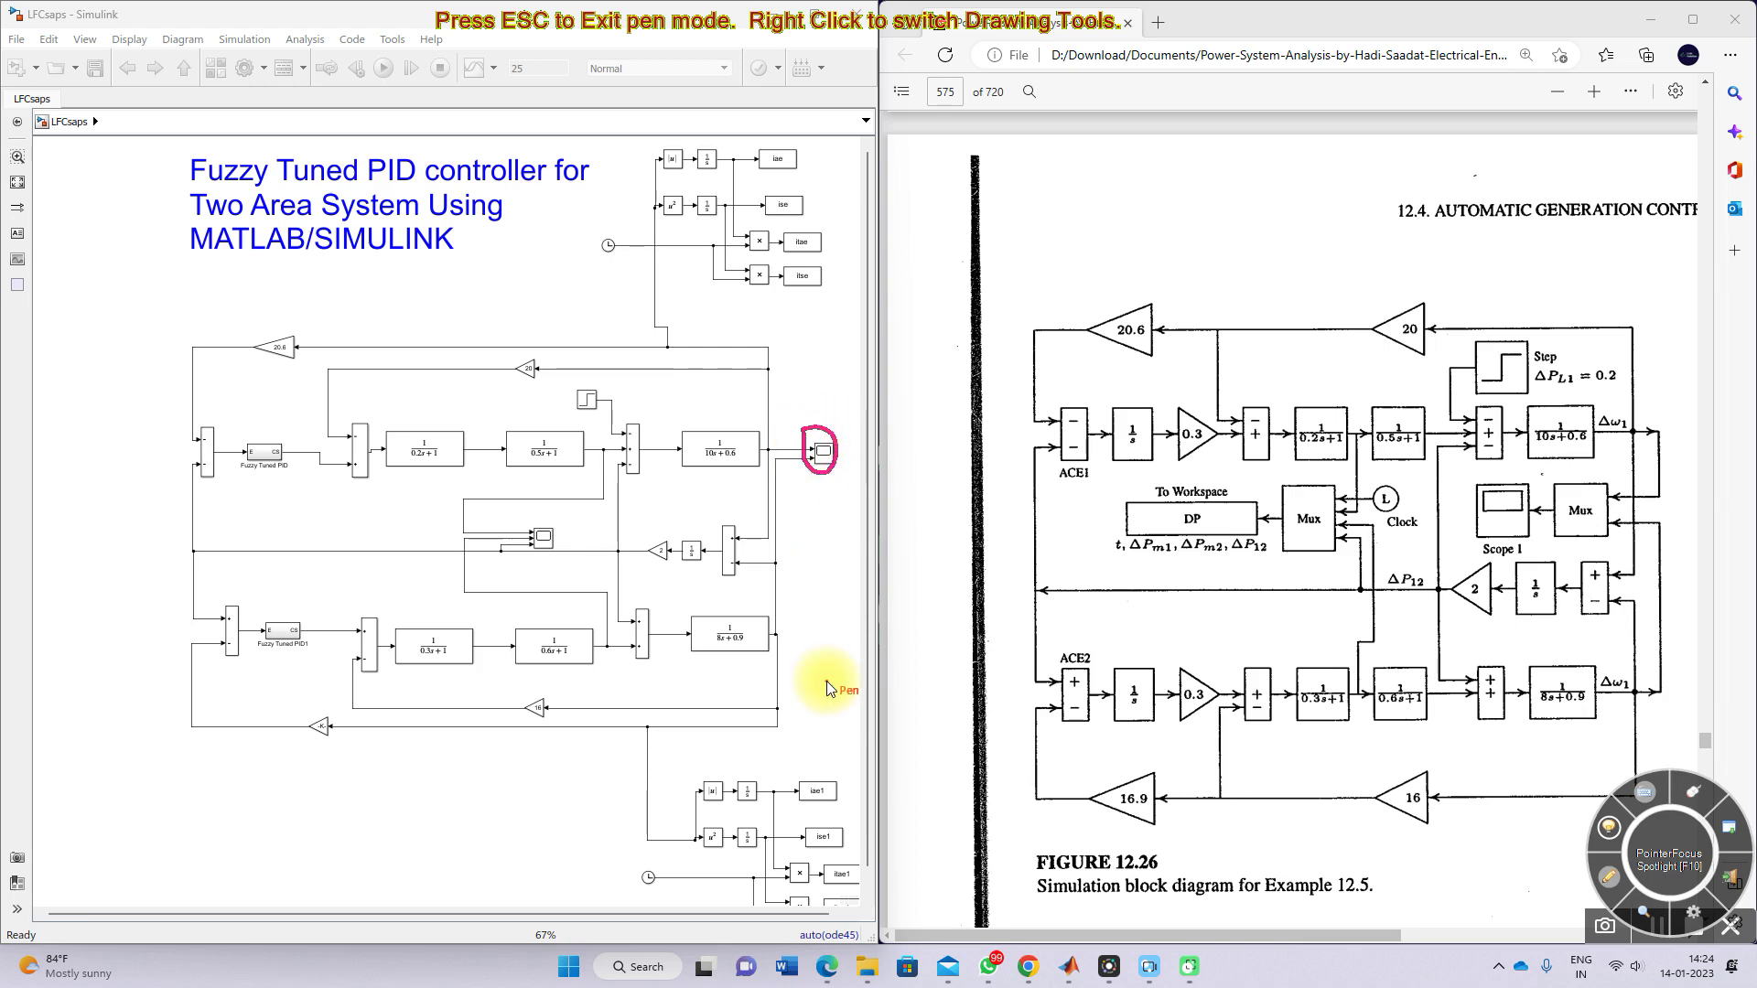
key("Escape")
- Open the area output Scope, place its window over the Simulink model, and run the simulation
double_click(821, 458)
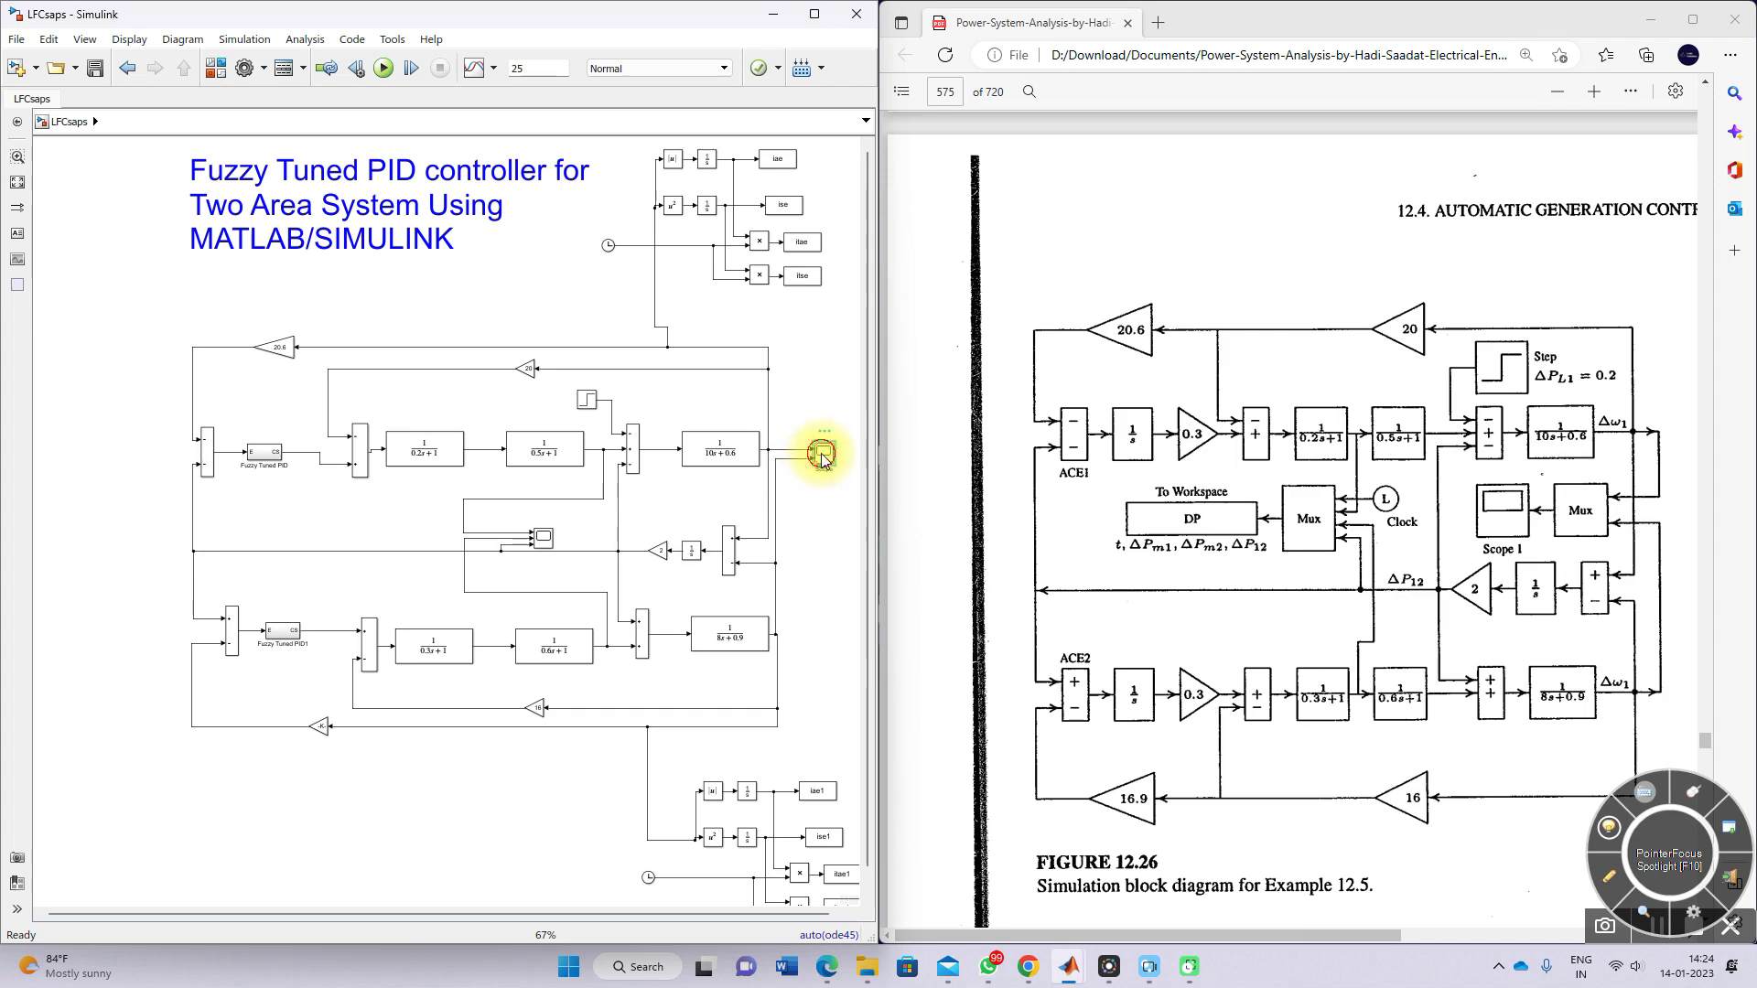
left_click_drag(1085, 467, 426, 272)
left_click(448, 330)
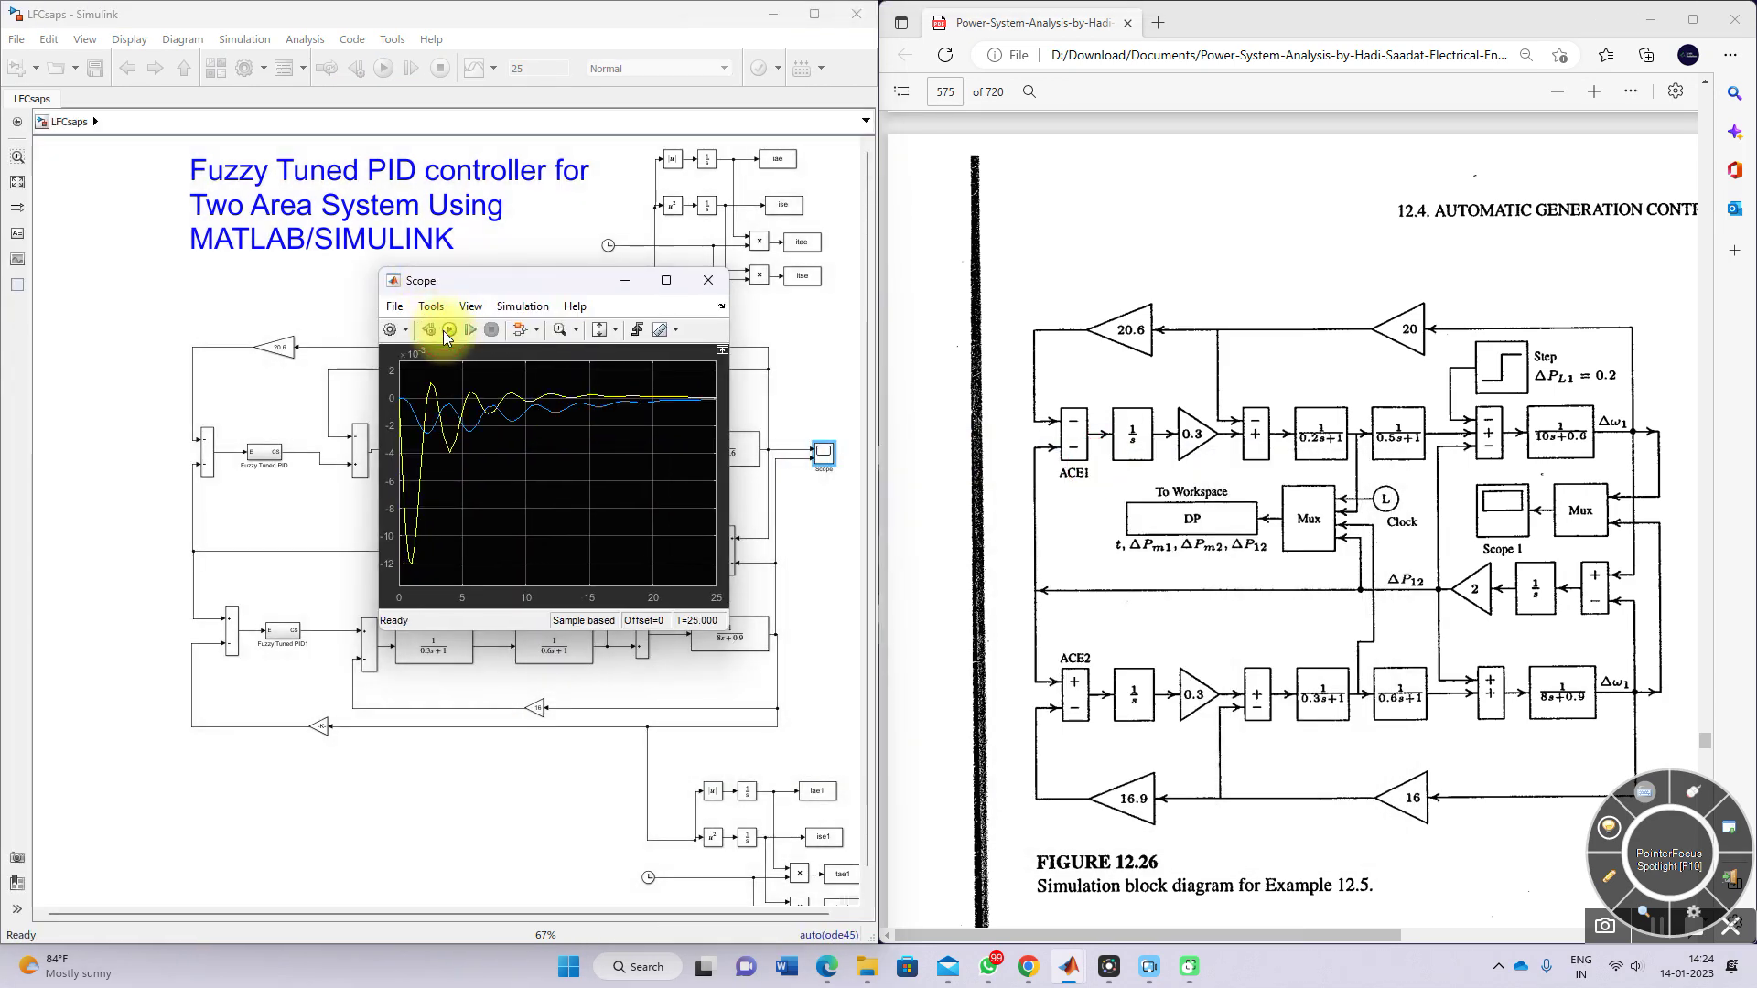
- Set the simulation stop time to 50 and rerun the simulation with the area output Scope open
left_click(279, 302)
double_click(524, 68)
type("5")
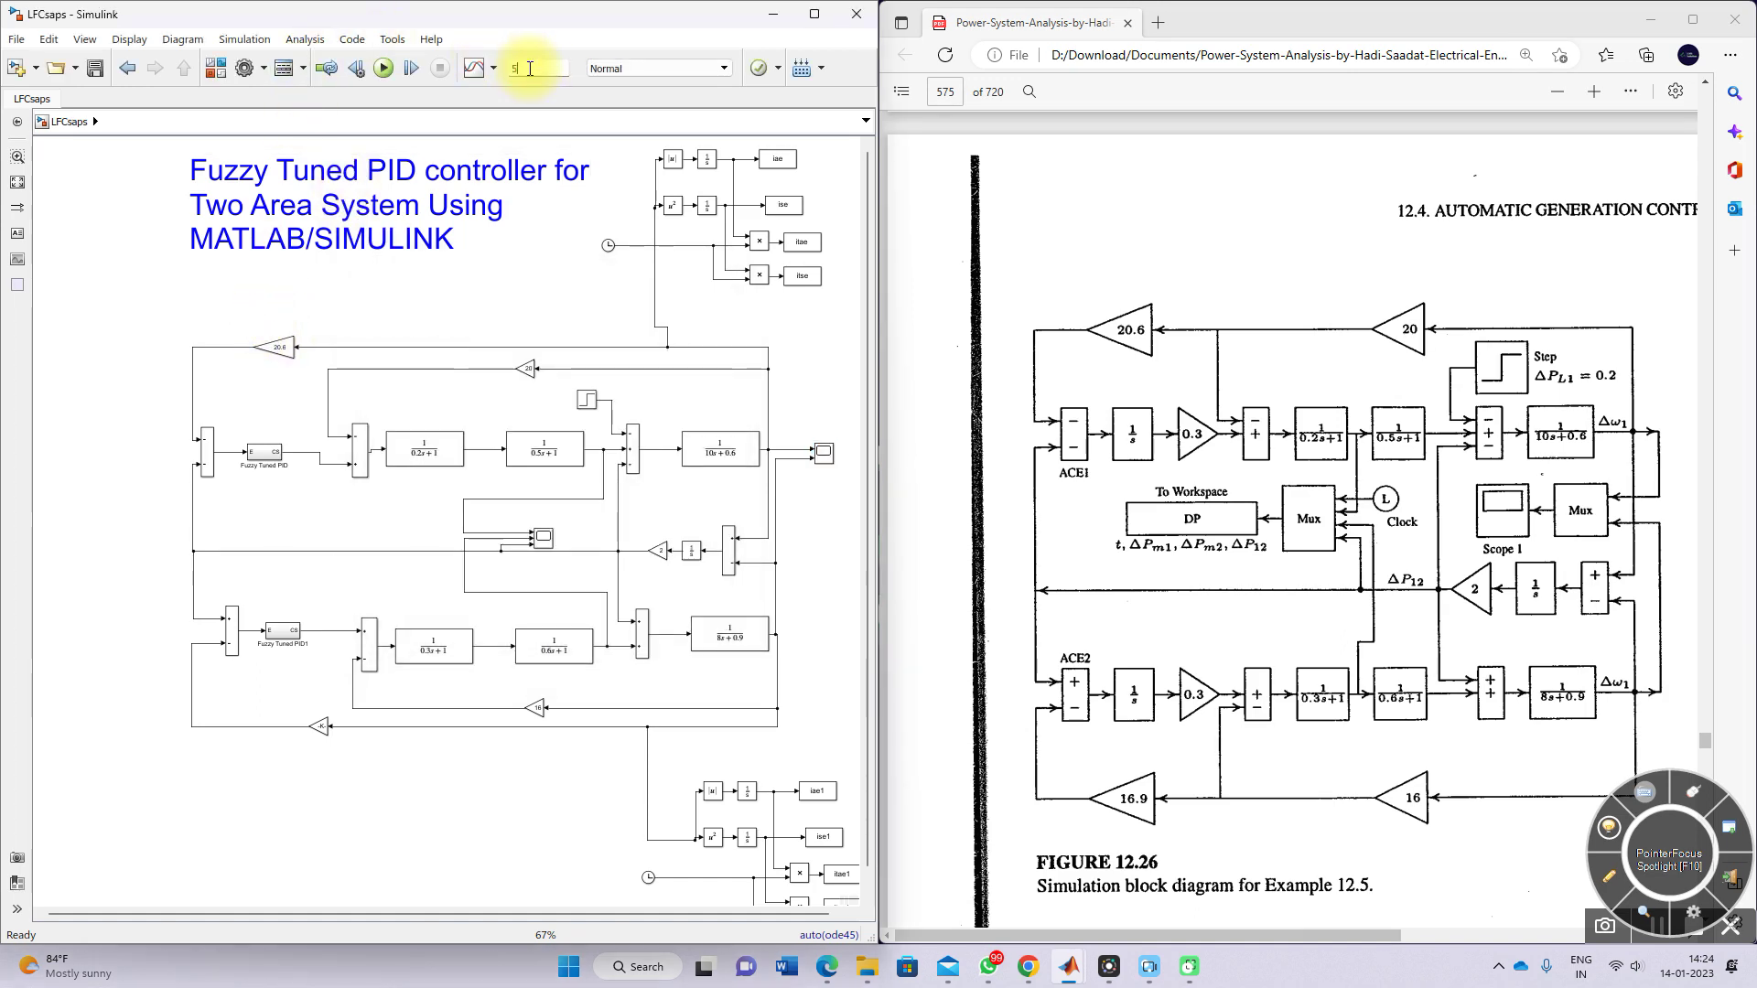
double_click(825, 452)
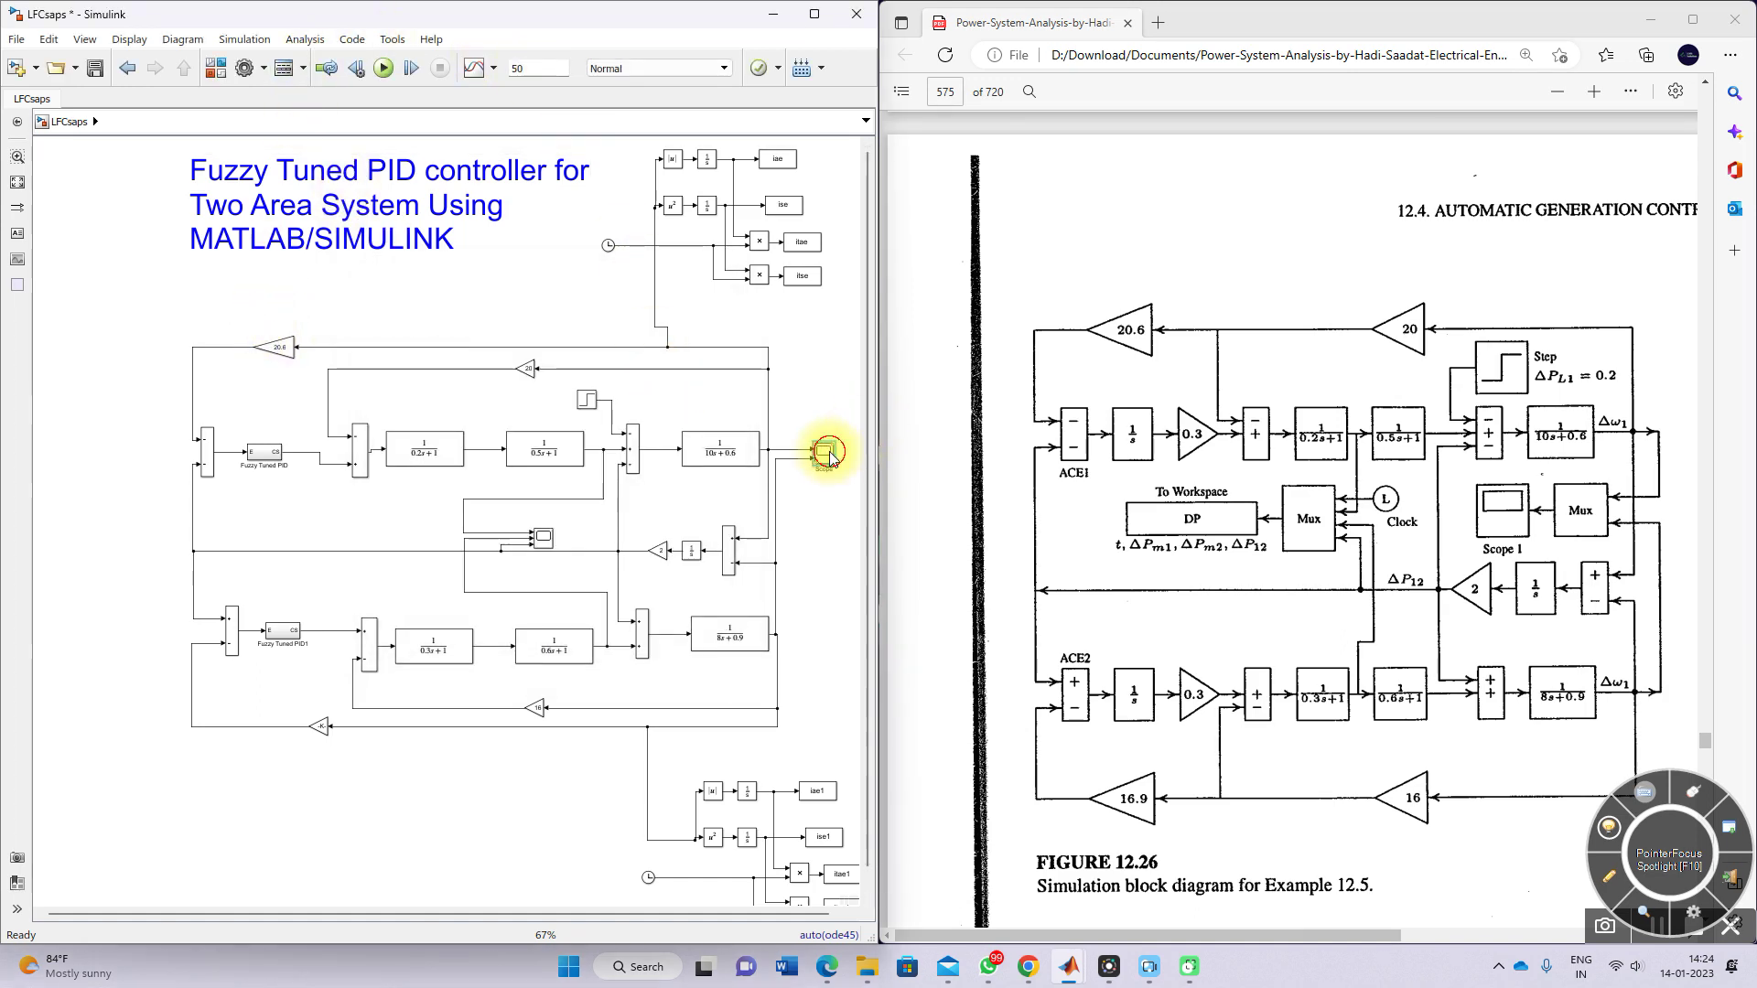
left_click(454, 325)
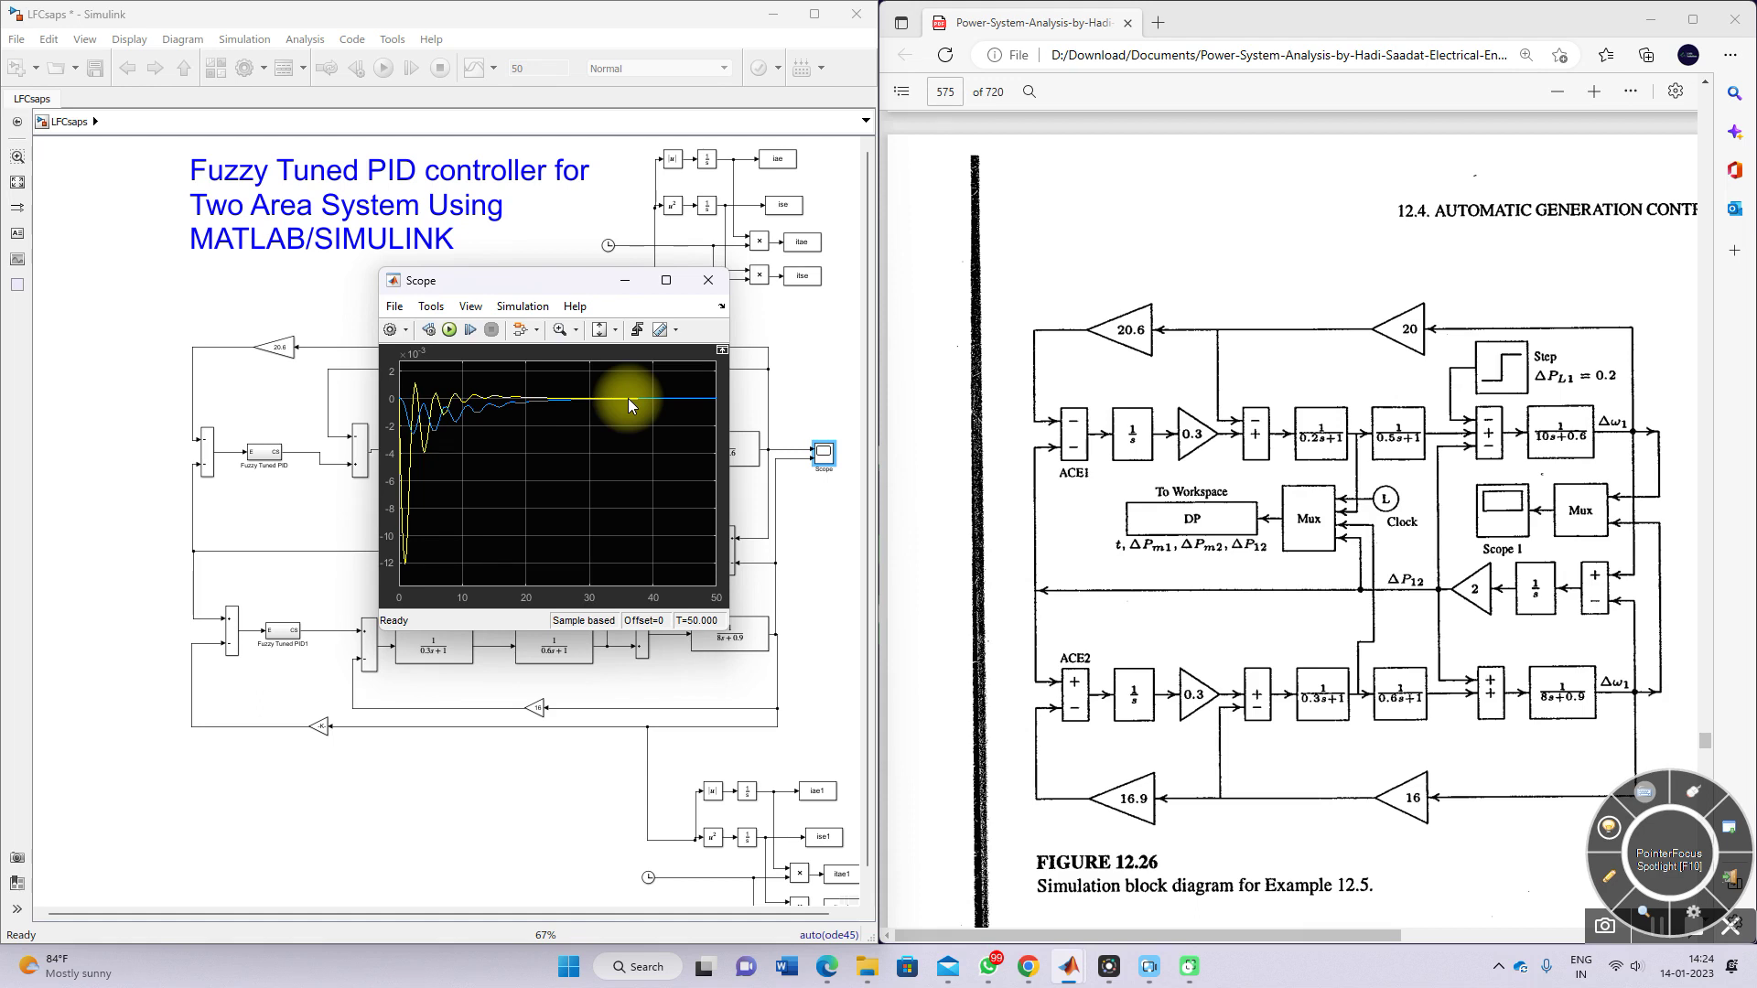
- Set the Step block's final value to 0.1 and its step time to 50
left_click(842, 394)
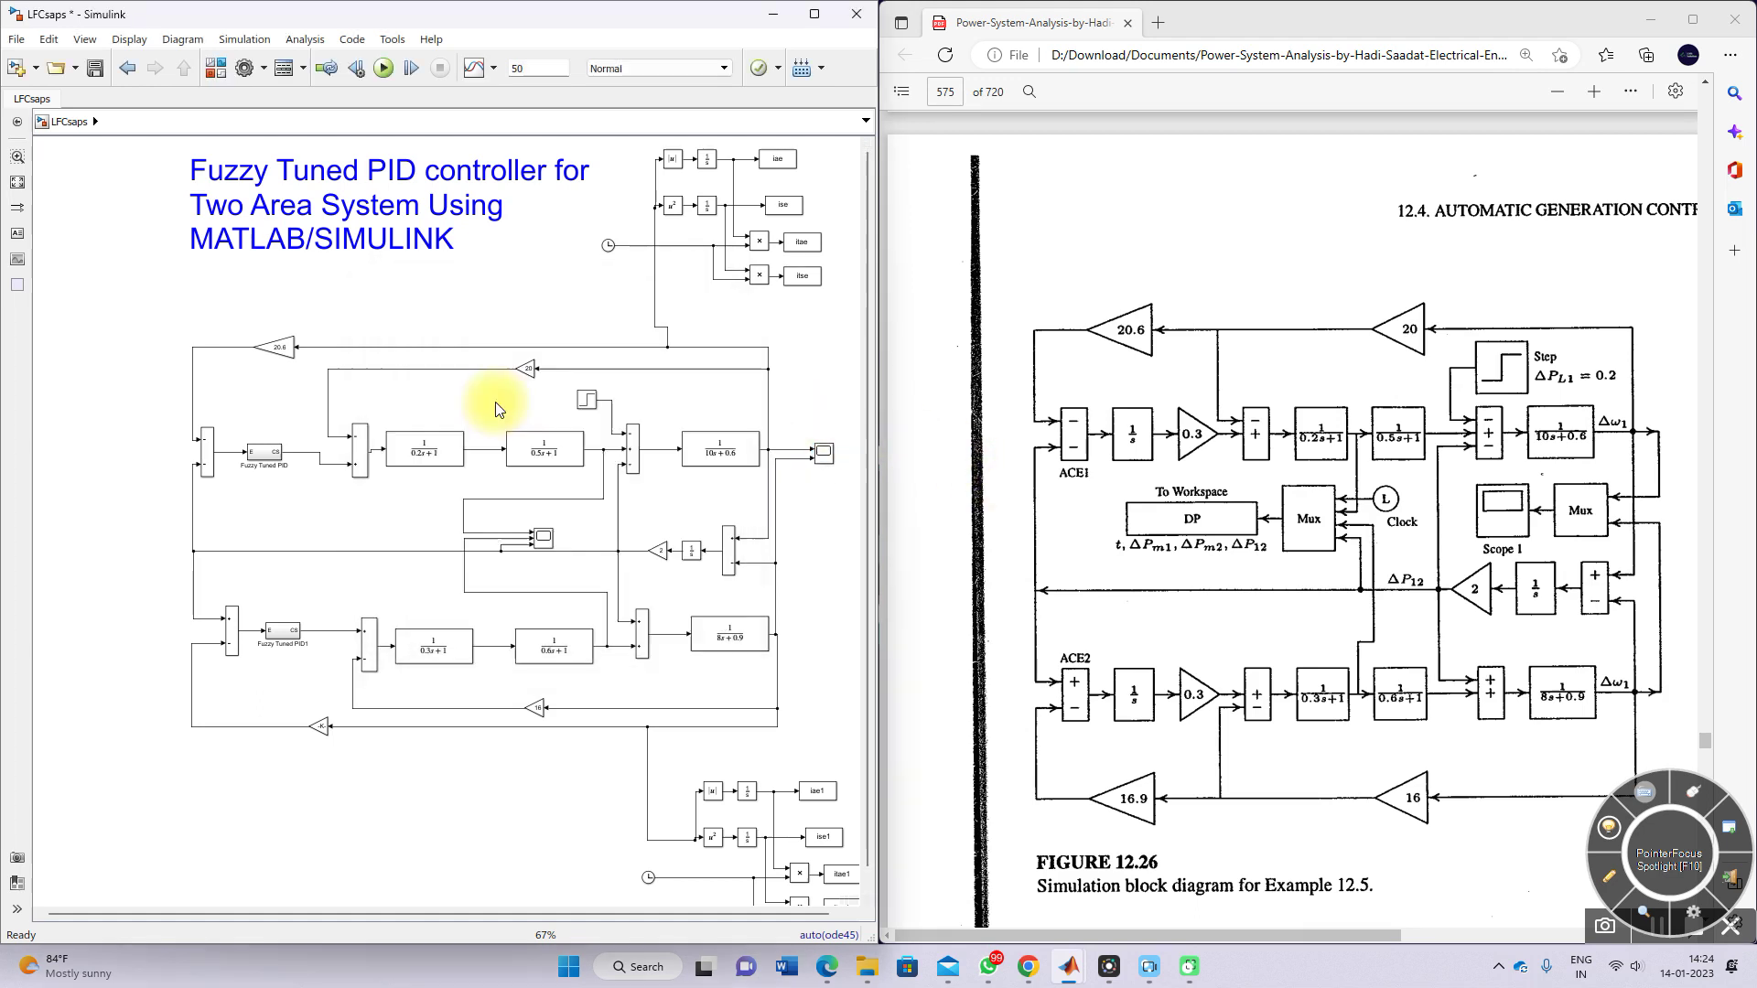
double_click(586, 400)
double_click(667, 395)
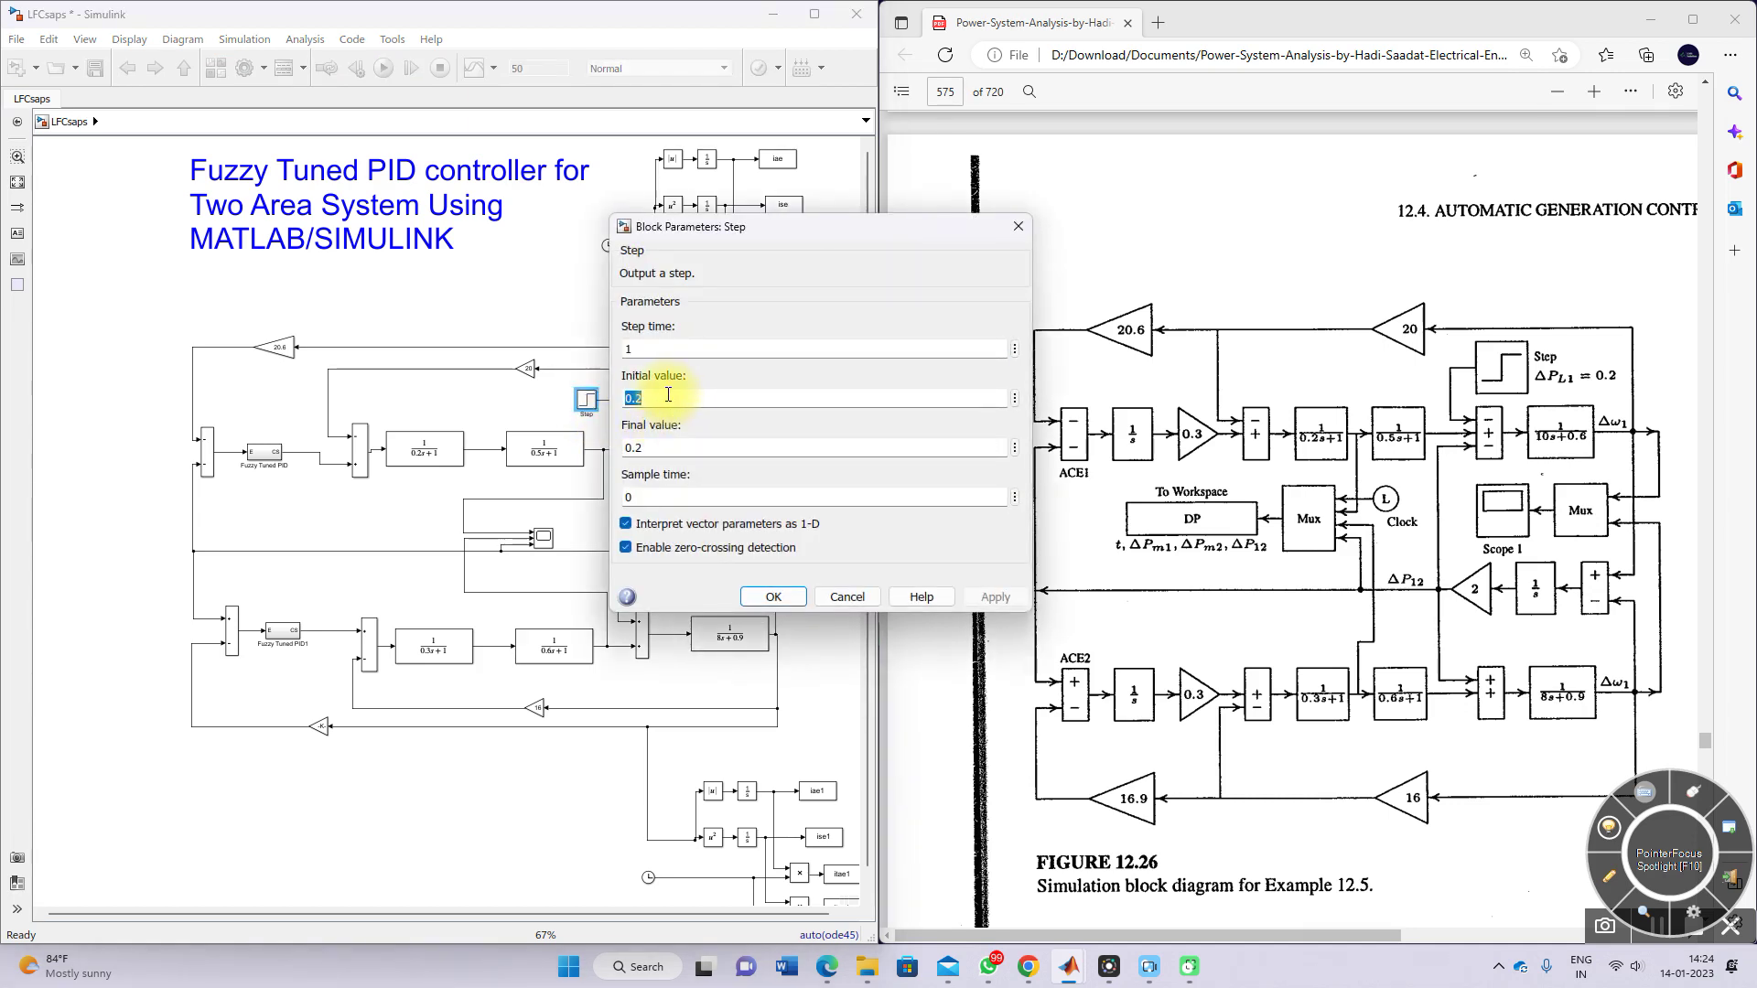
double_click(655, 446)
type("0.1")
key("Return")
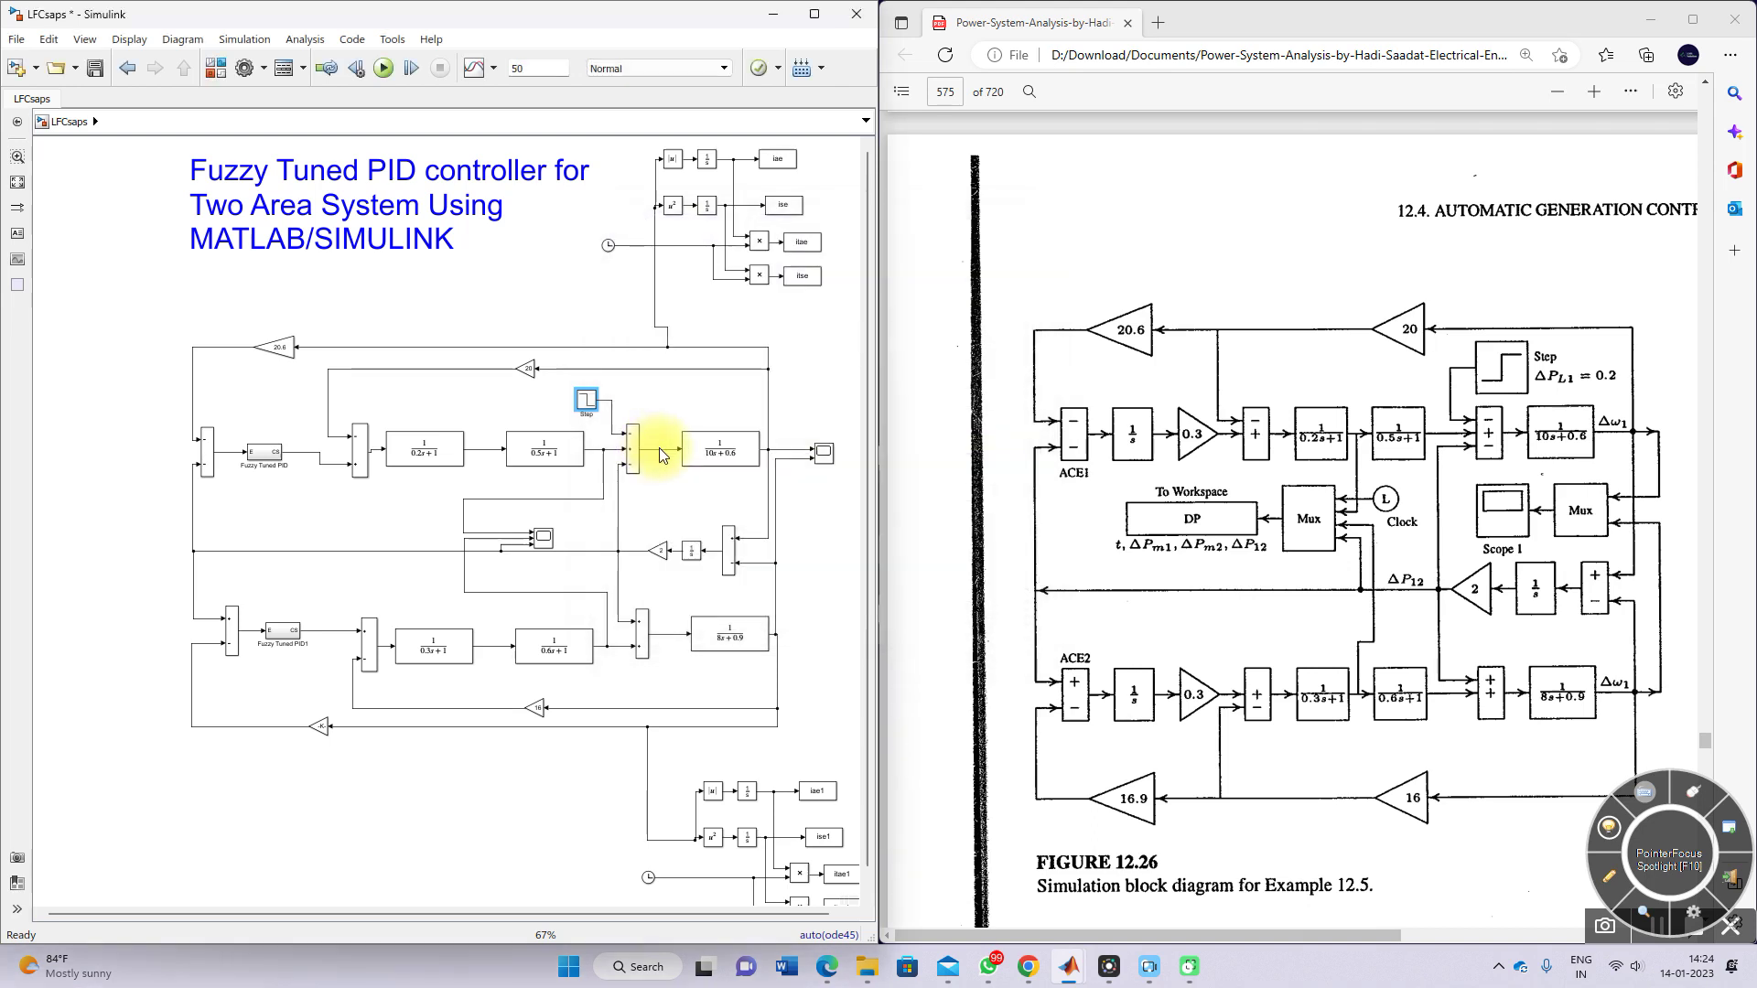
double_click(589, 404)
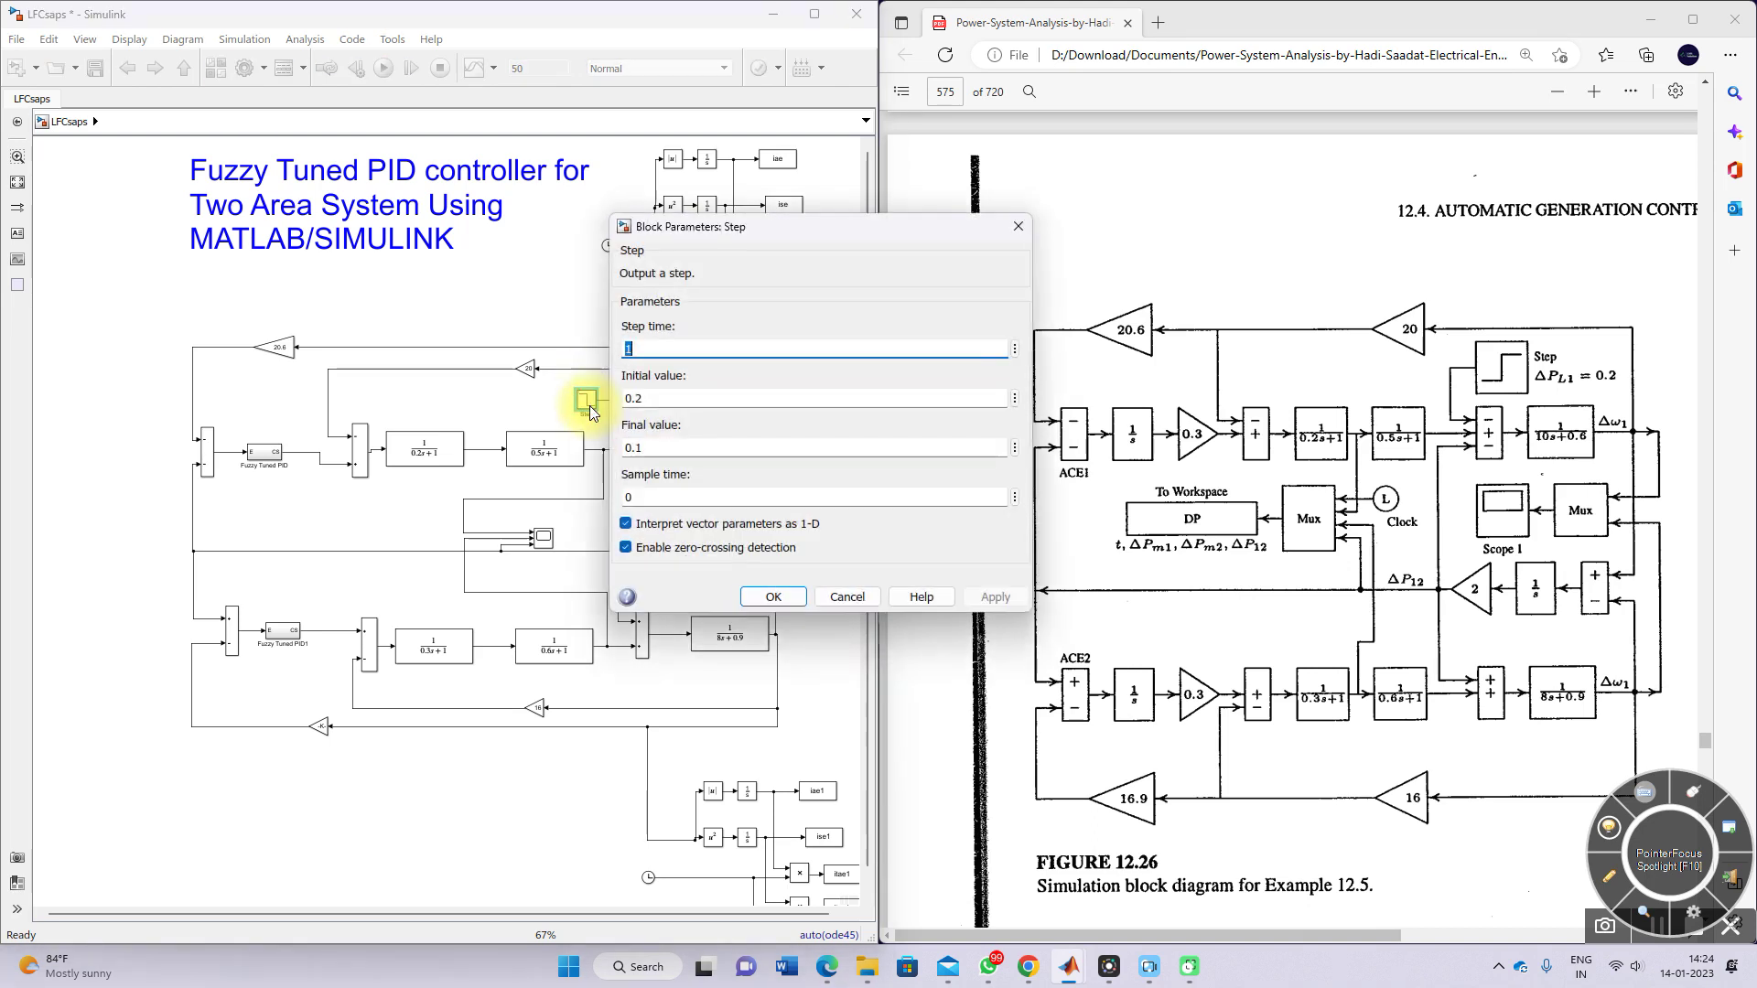
type("50")
key("Return")
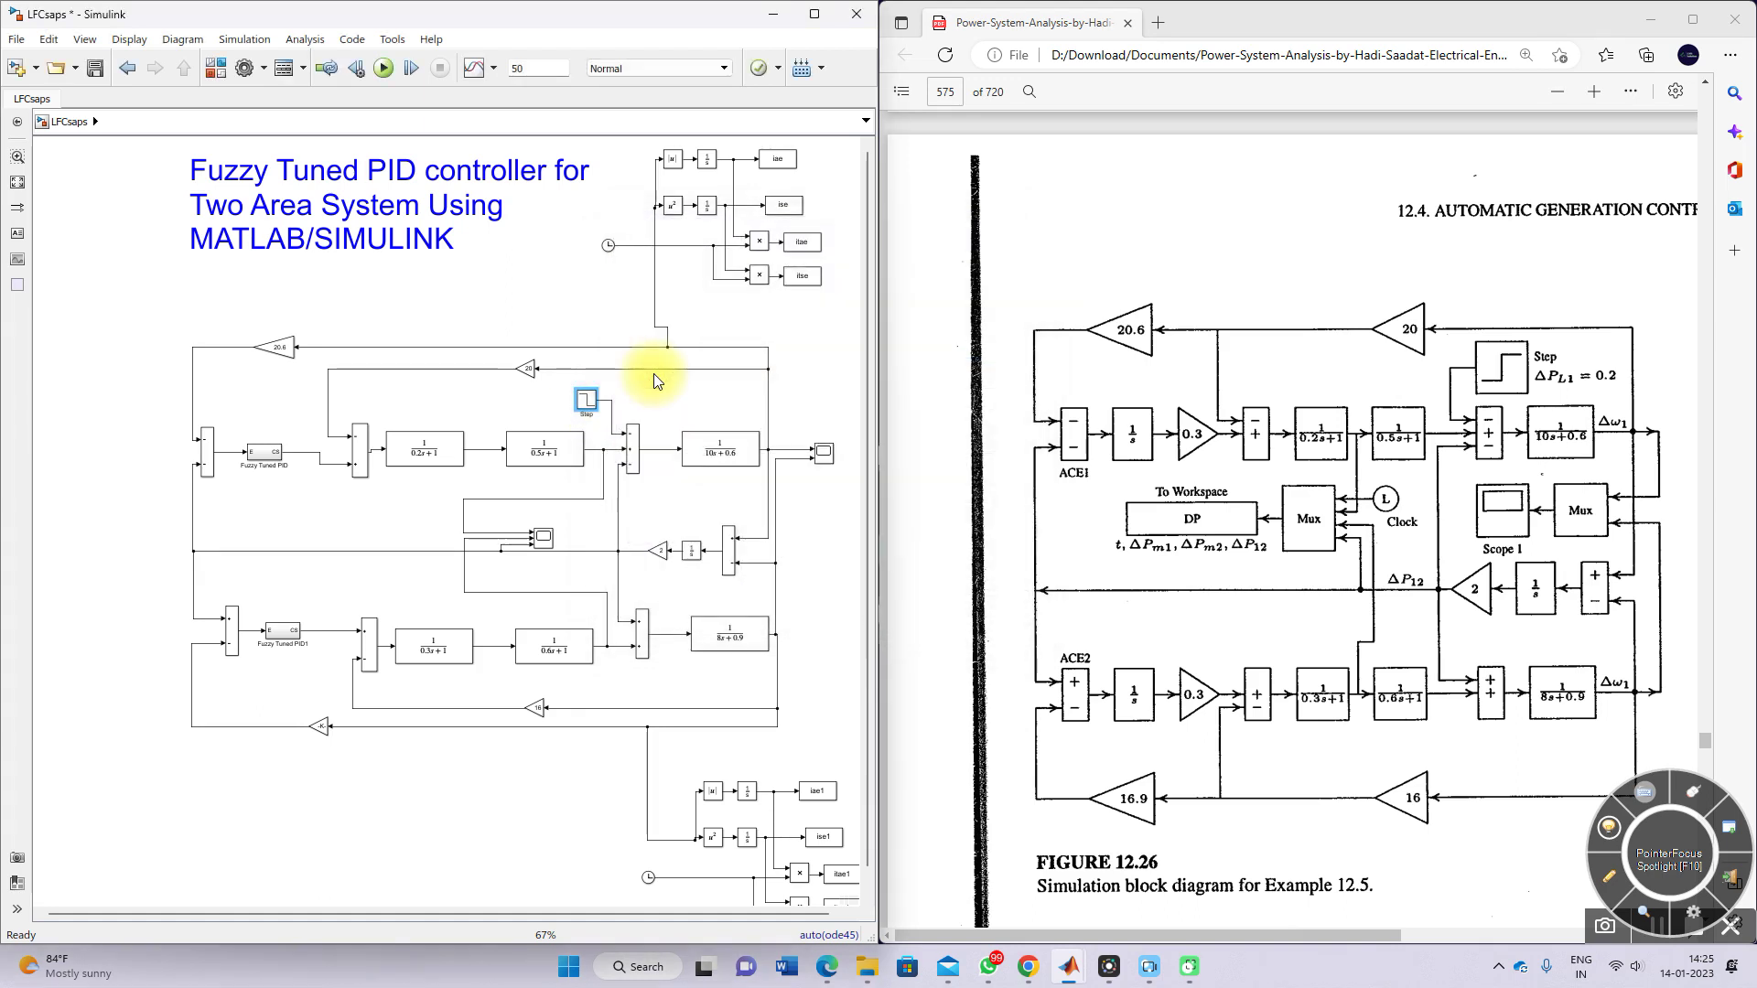
- Set the simulation stop time to 100 and rerun the simulation with the area output Scope open
left_click(535, 74)
type("100")
left_click(826, 452)
double_click(827, 452)
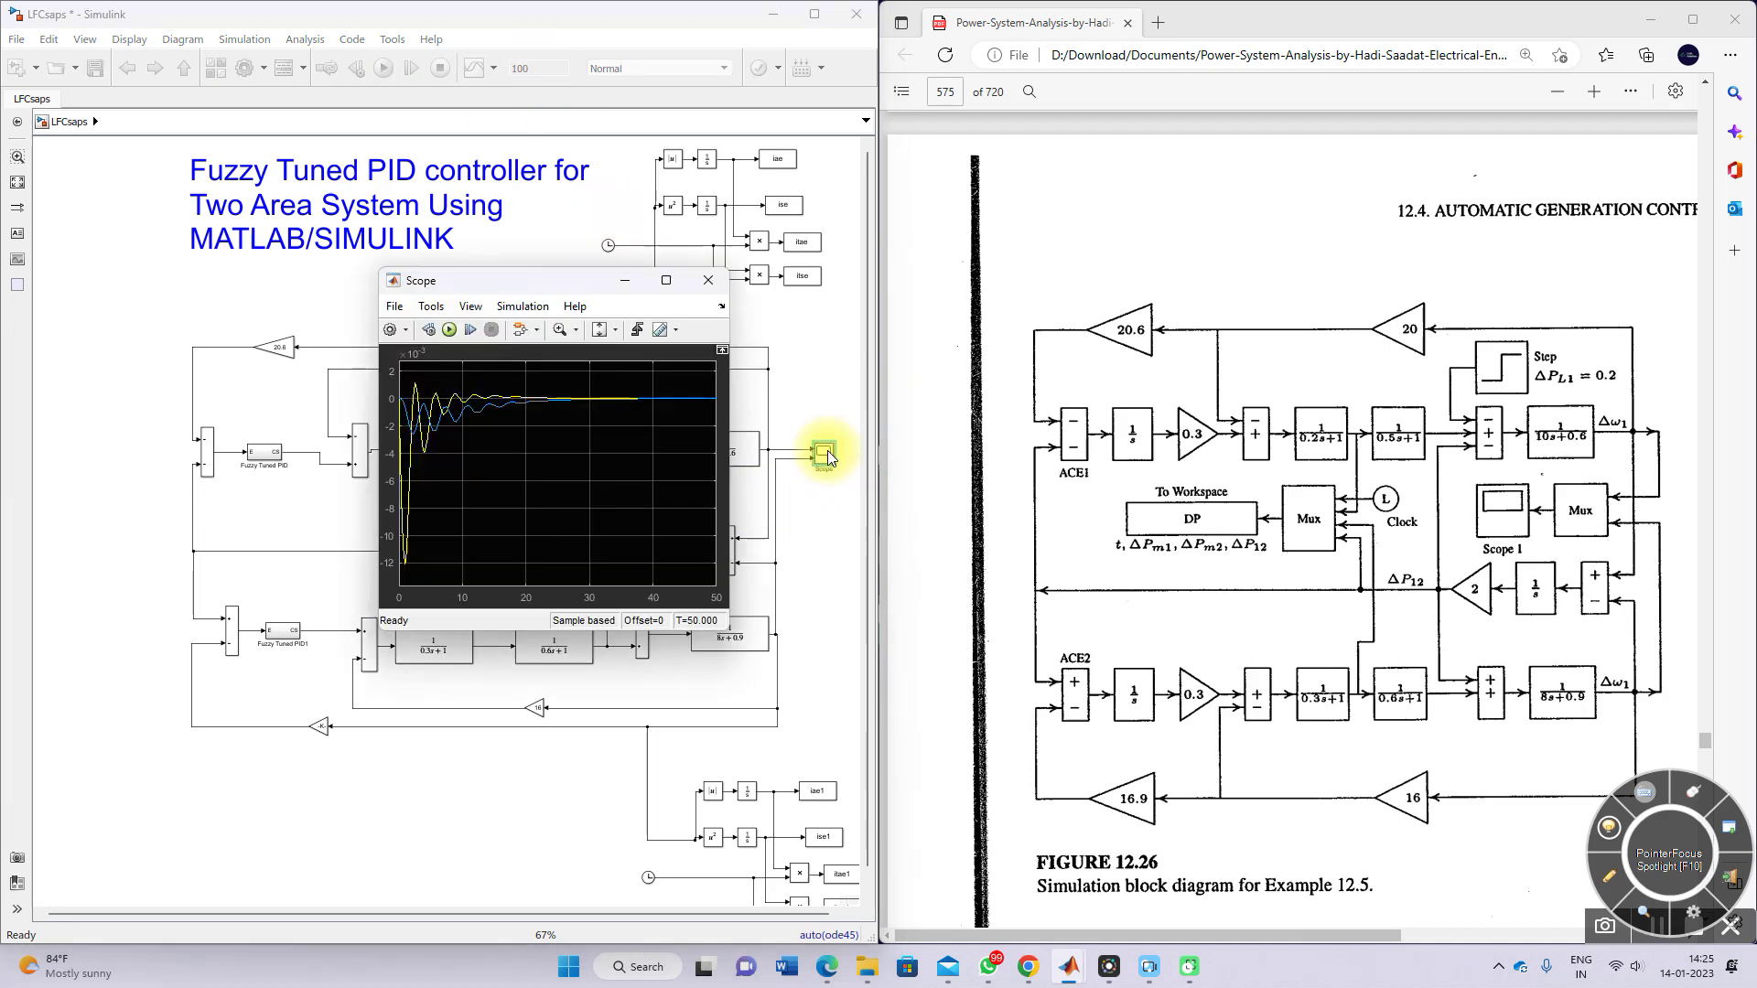
left_click(449, 330)
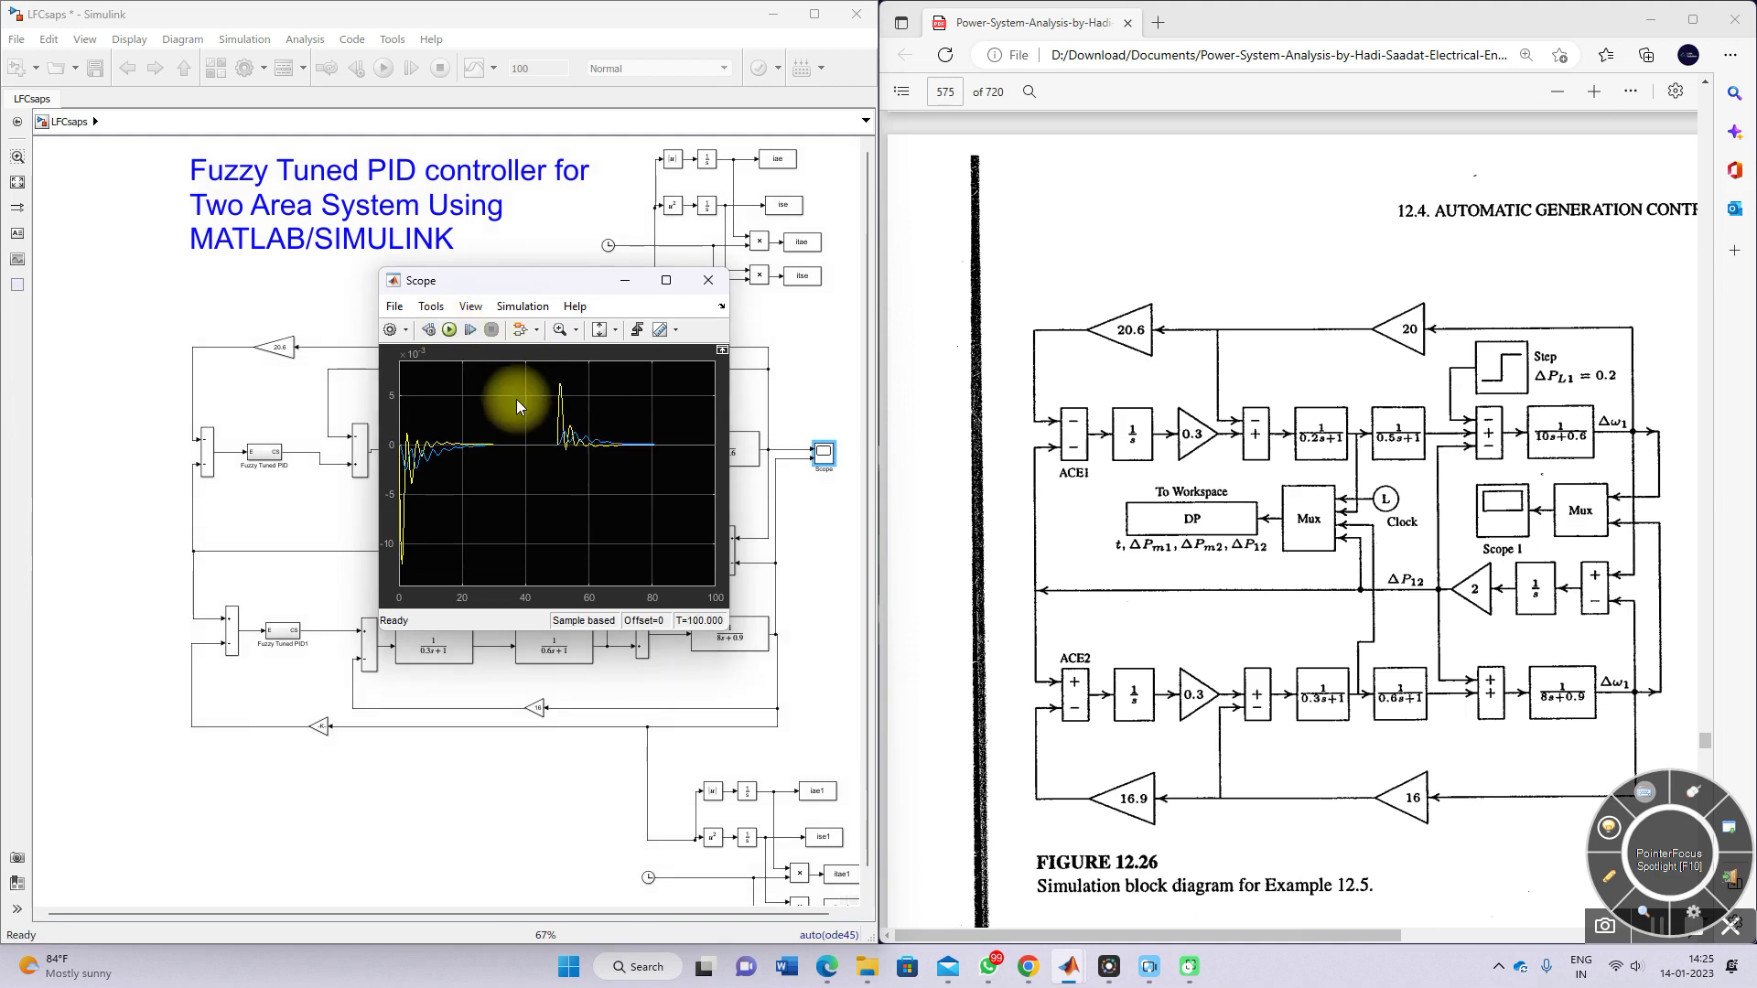
- Draw pen arrows on the Scope plot below the response near 50 s and the end of the curve, and clear them
key("F9")
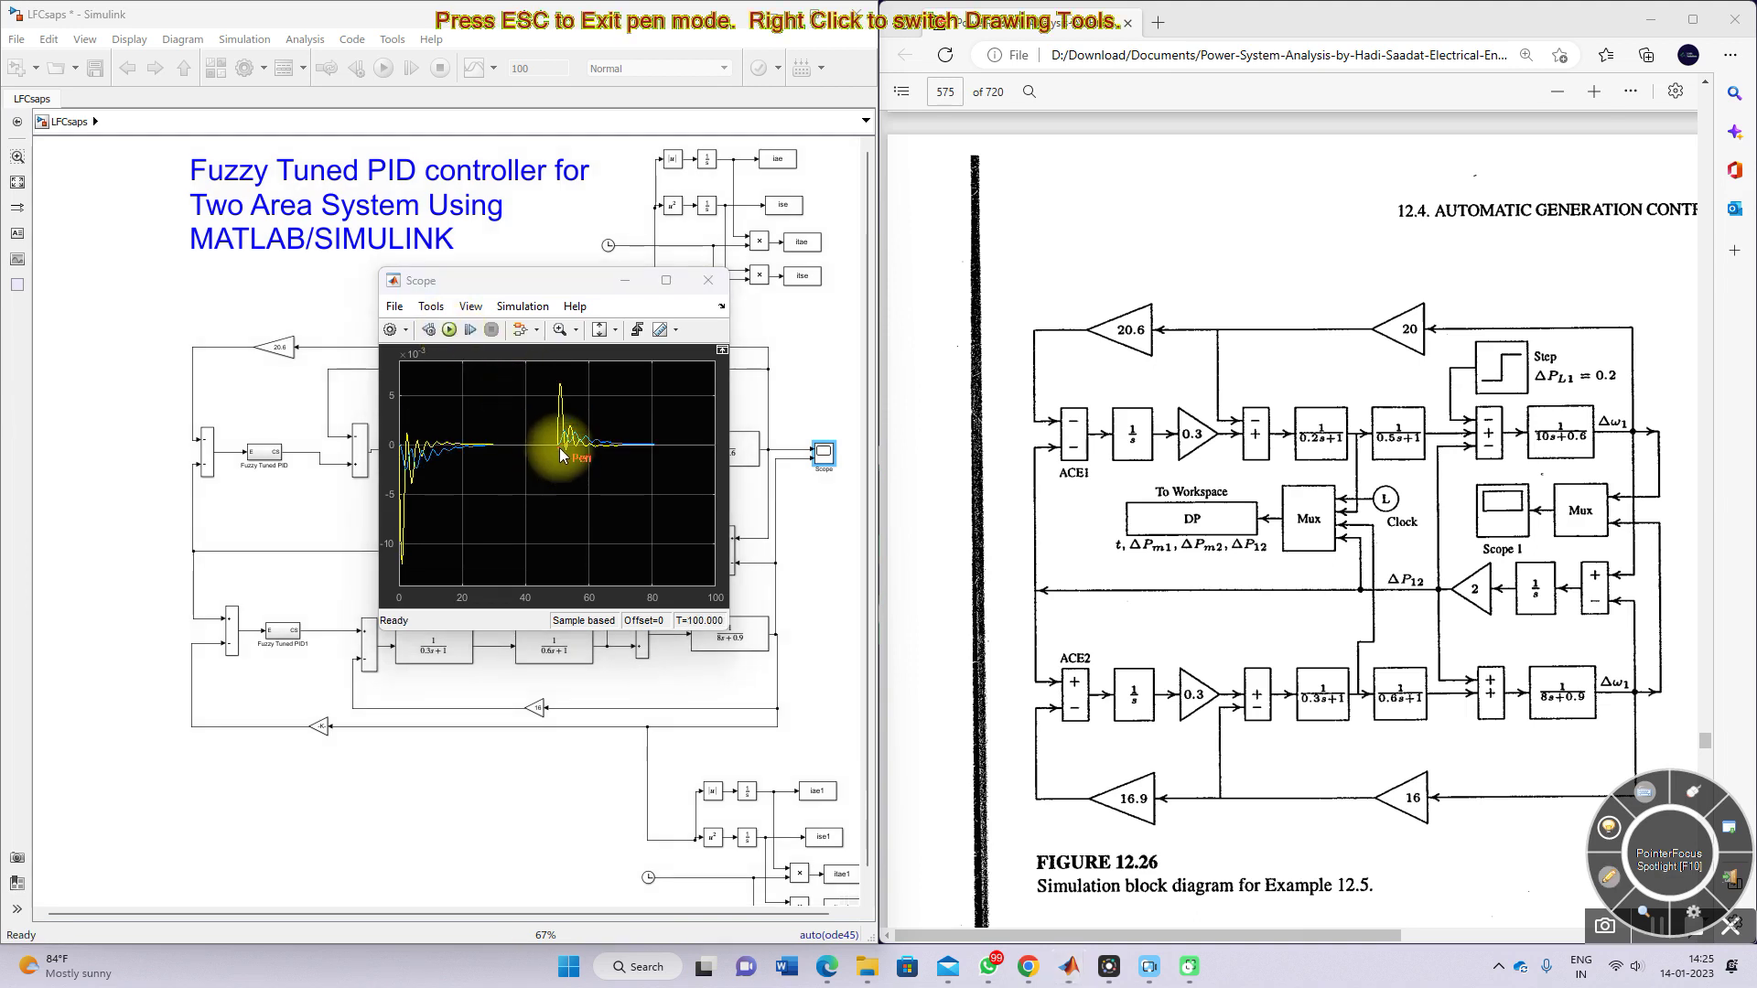
mouse_move(552, 459)
left_mouse_down()
mouse_move(665, 489)
mouse_move(671, 462)
left_mouse_up()
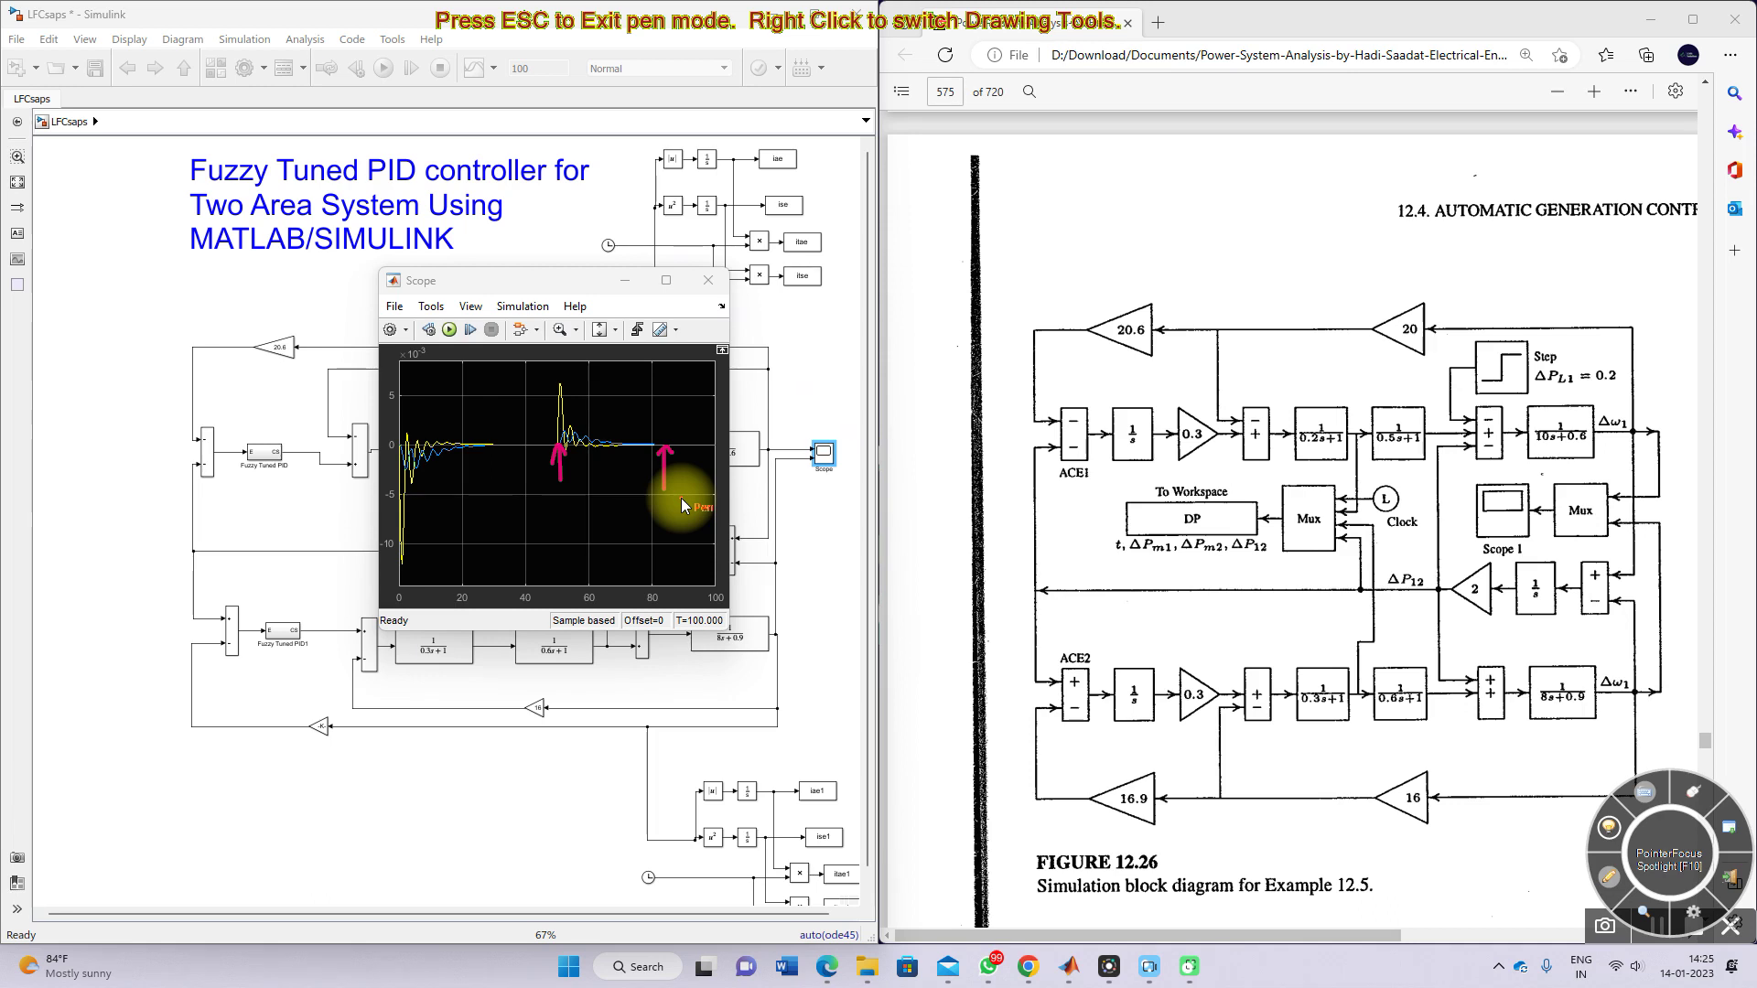
key("Escape")
- Set the Step block's final value to 0.3 and rerun the simulation with the area output Scope open
left_click(803, 404)
left_click(586, 403)
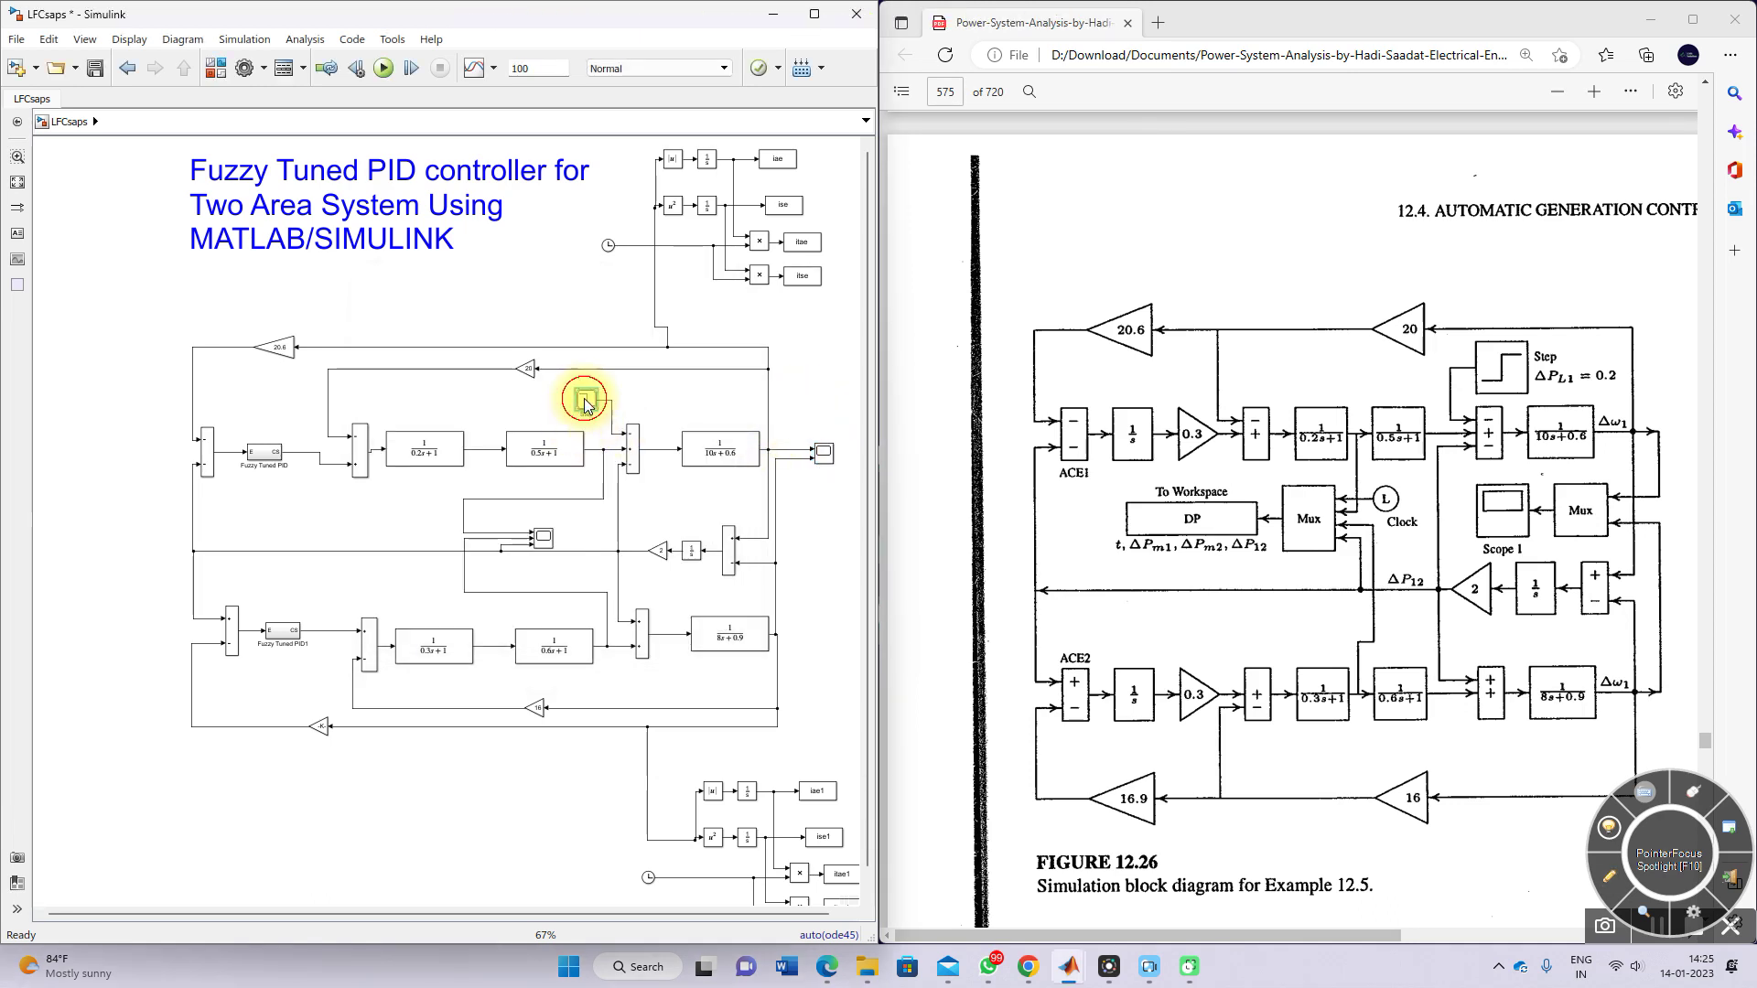
double_click(585, 403)
key("Tab")
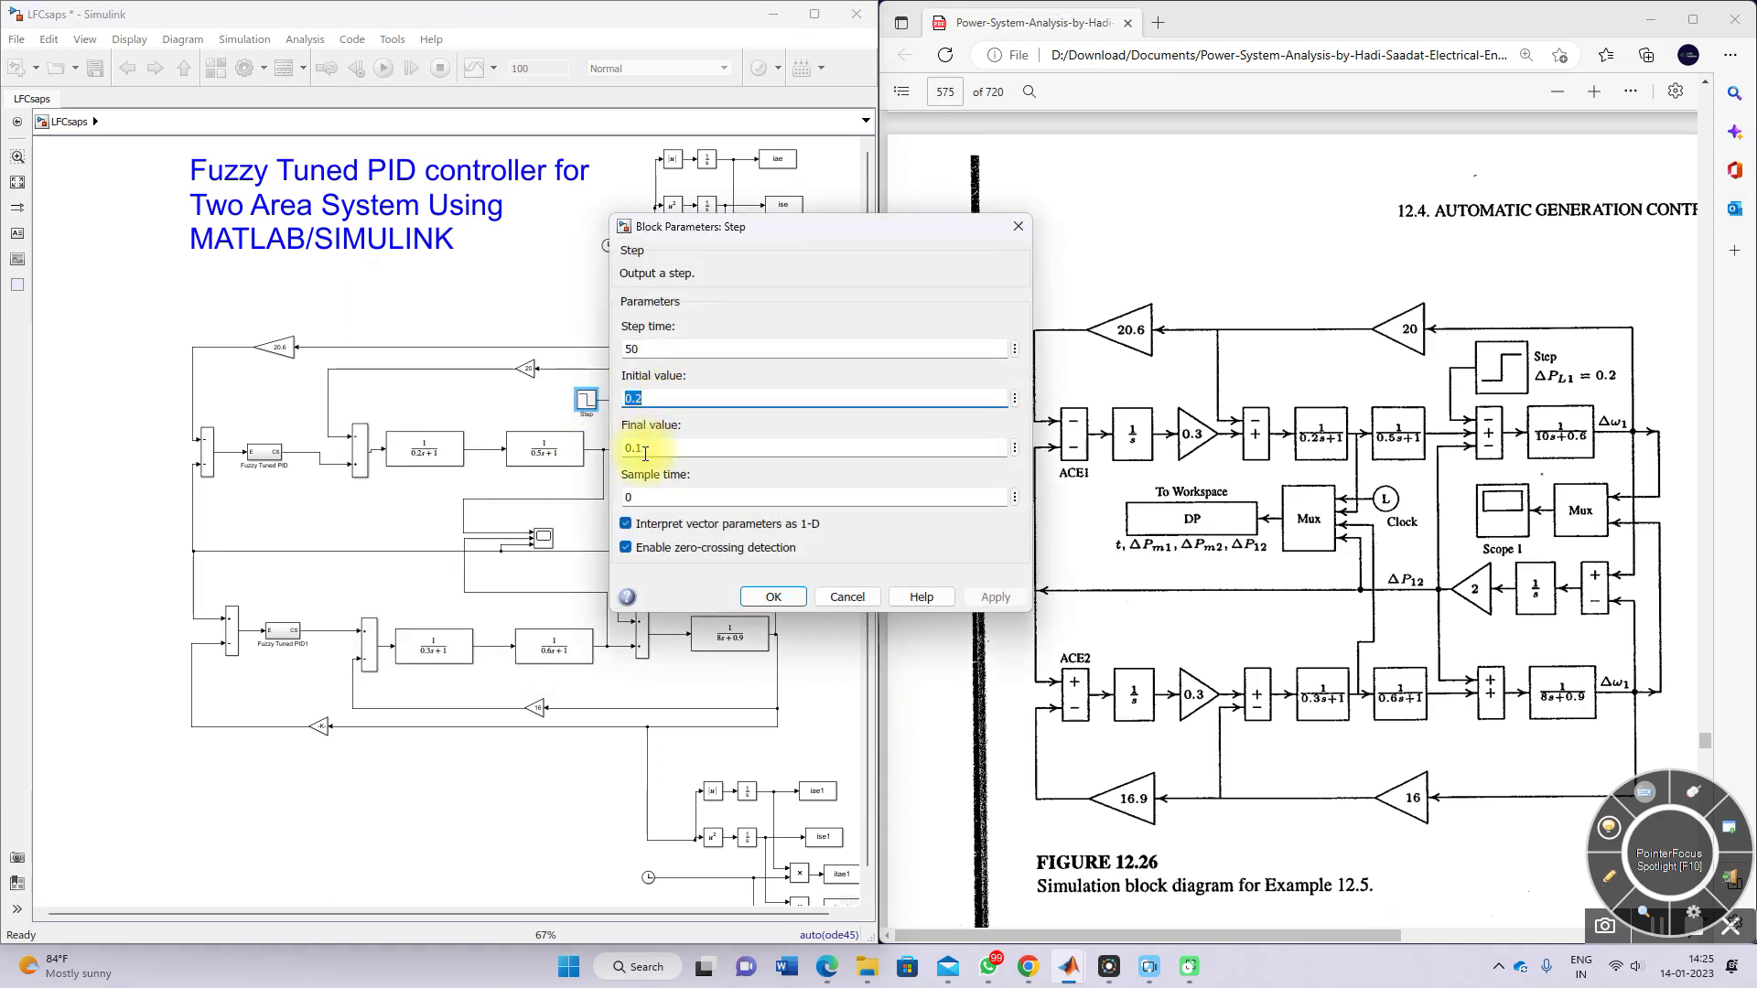
double_click(646, 447)
type("0.3")
left_click(754, 596)
double_click(823, 452)
left_click(449, 331)
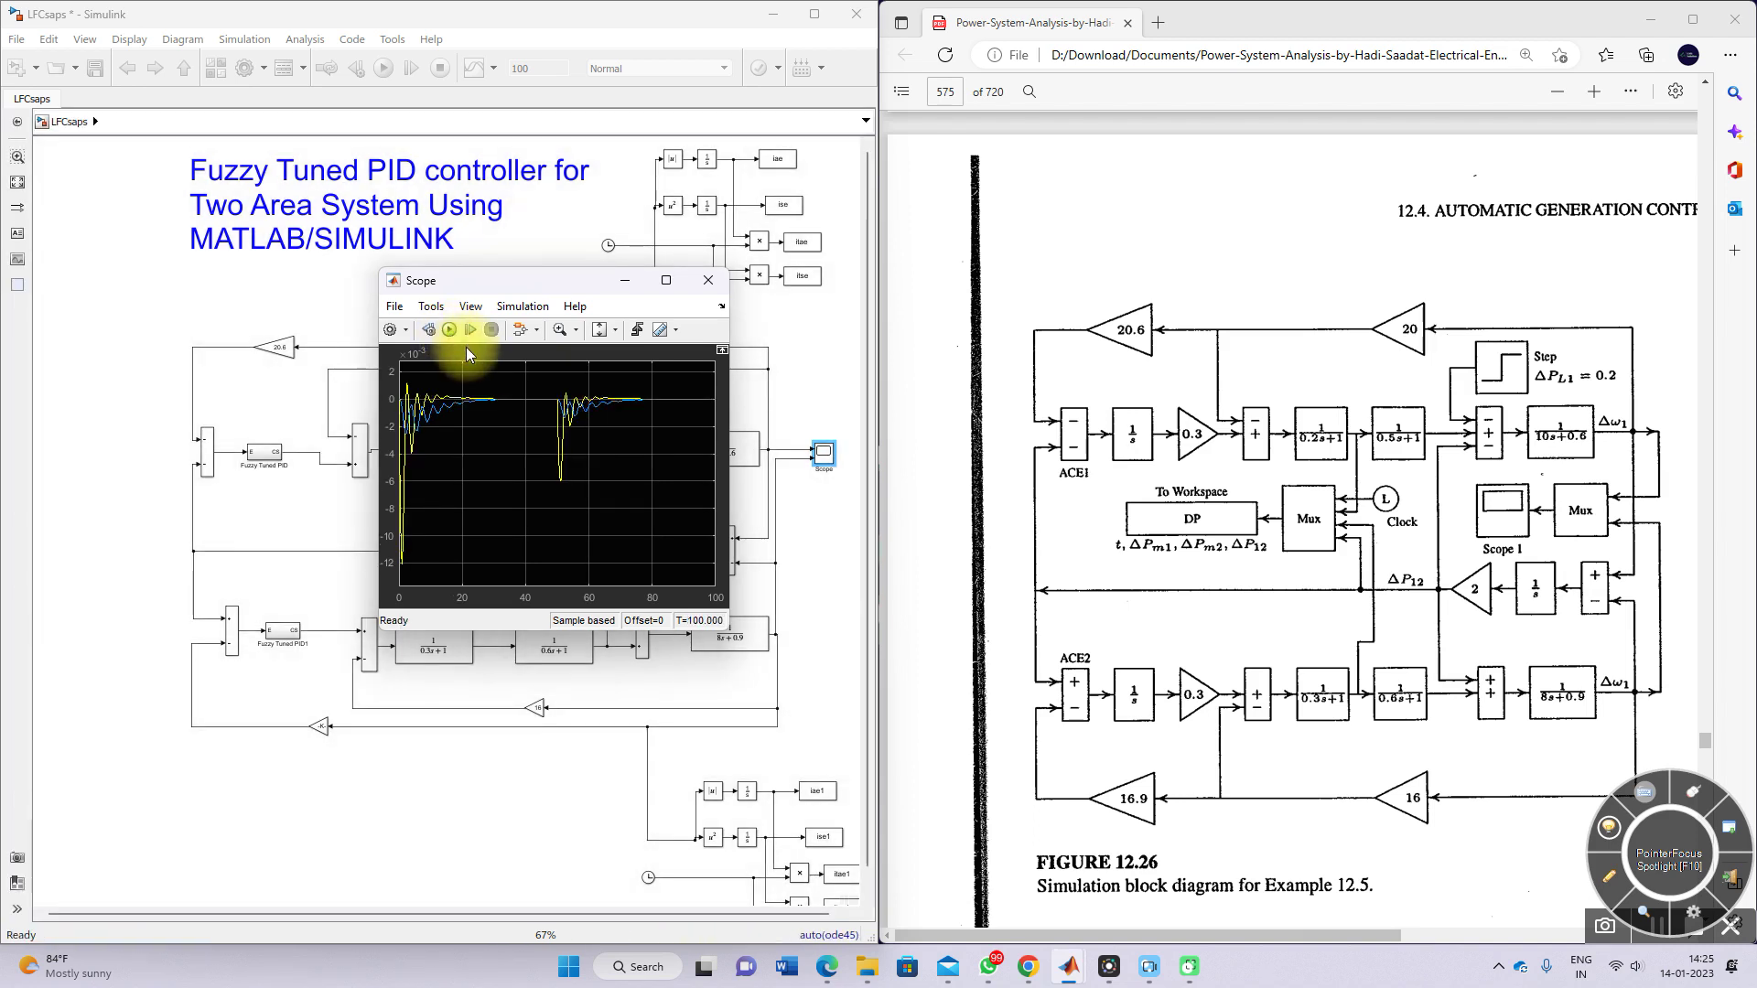
- Mark the response near 50 s and the settled end of the curve with pen arrows on the Scope plot
key("F9")
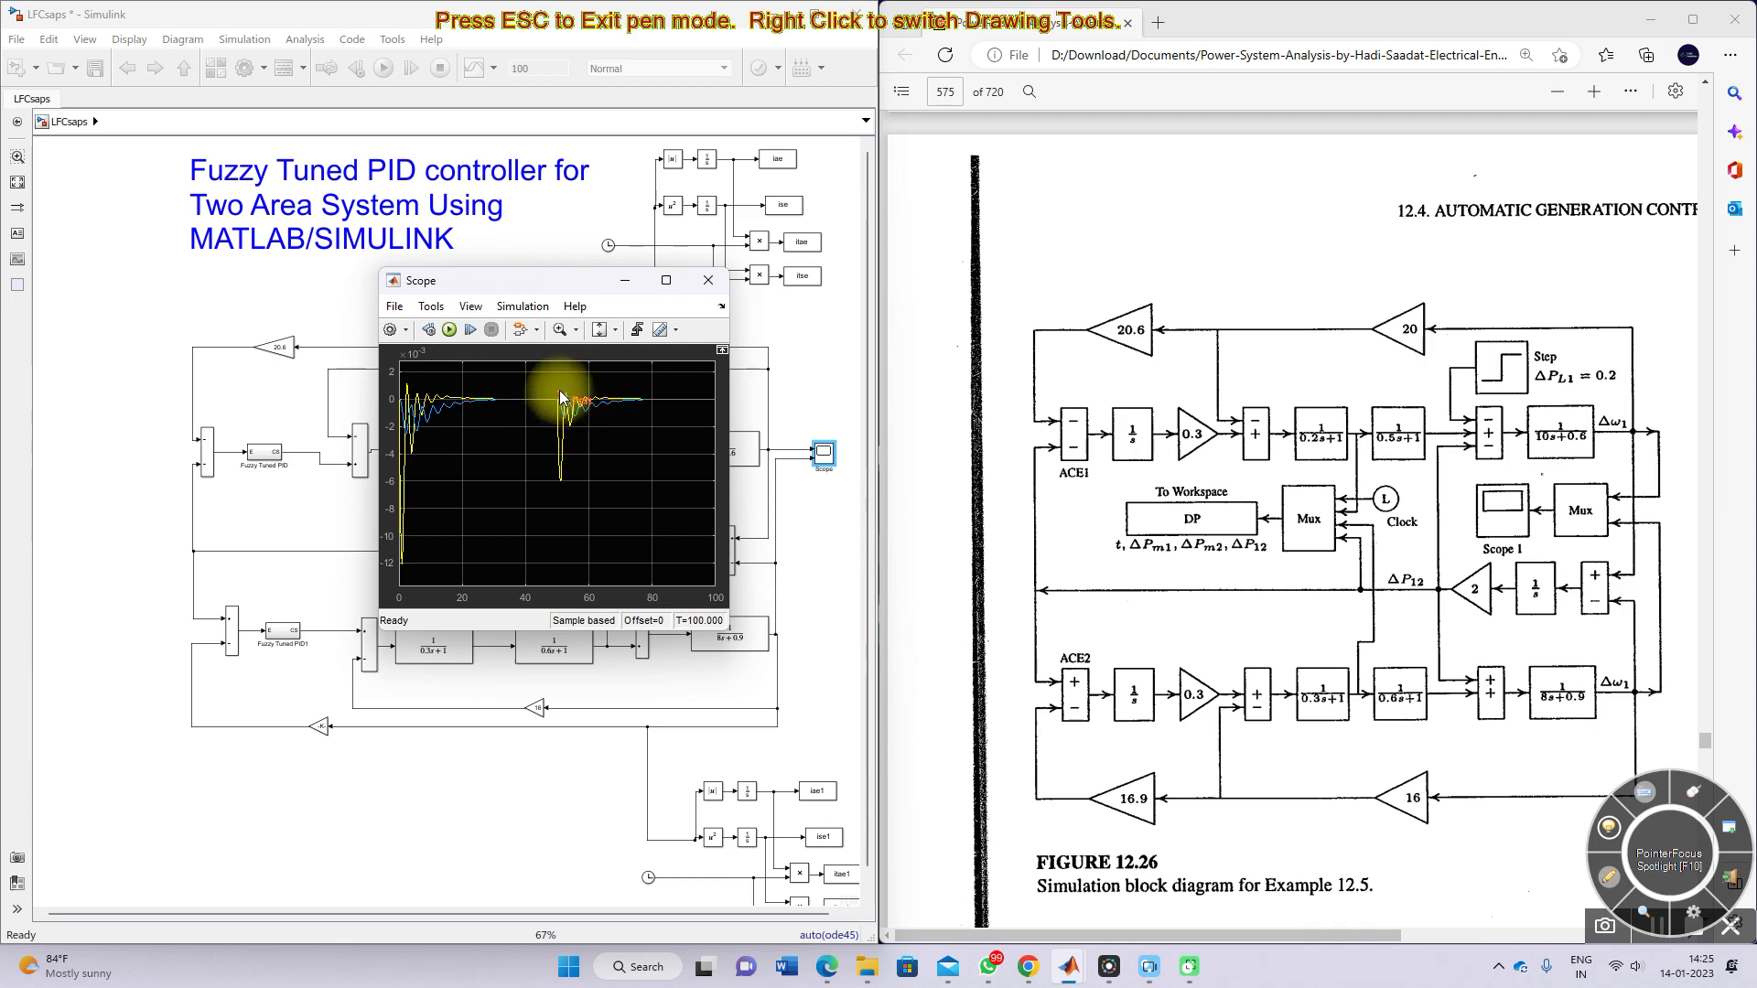
left_click_drag(563, 402, 555, 397)
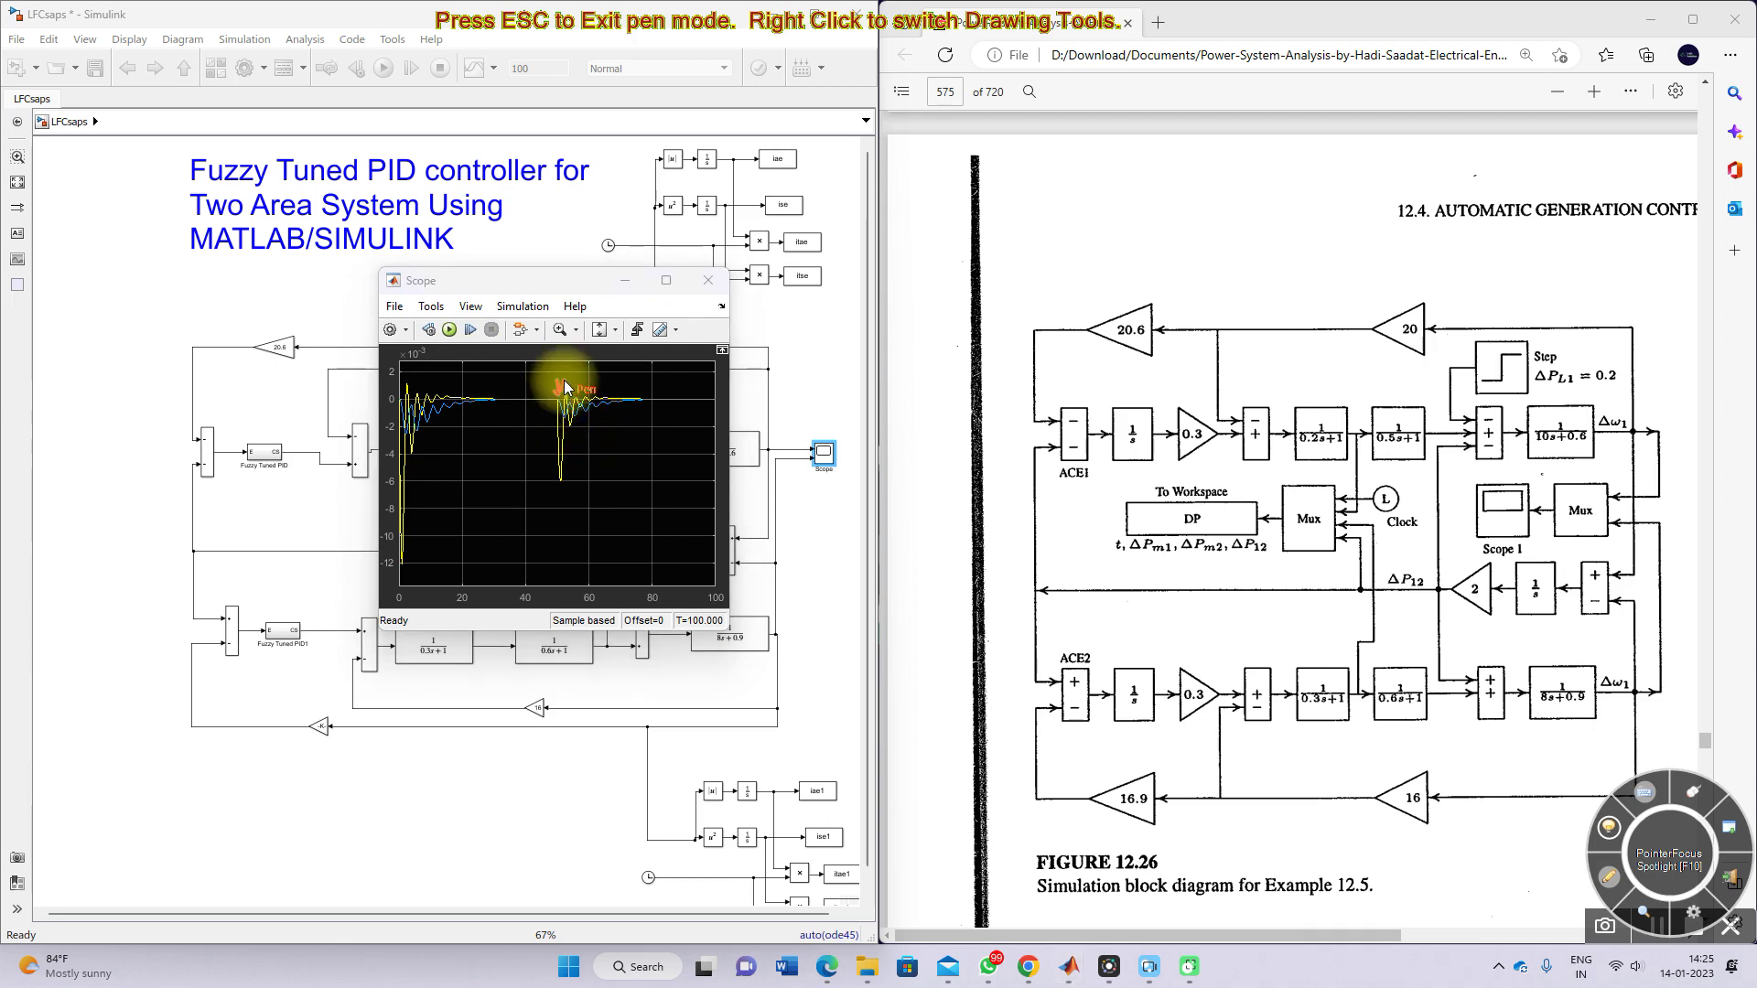
right_click(562, 421)
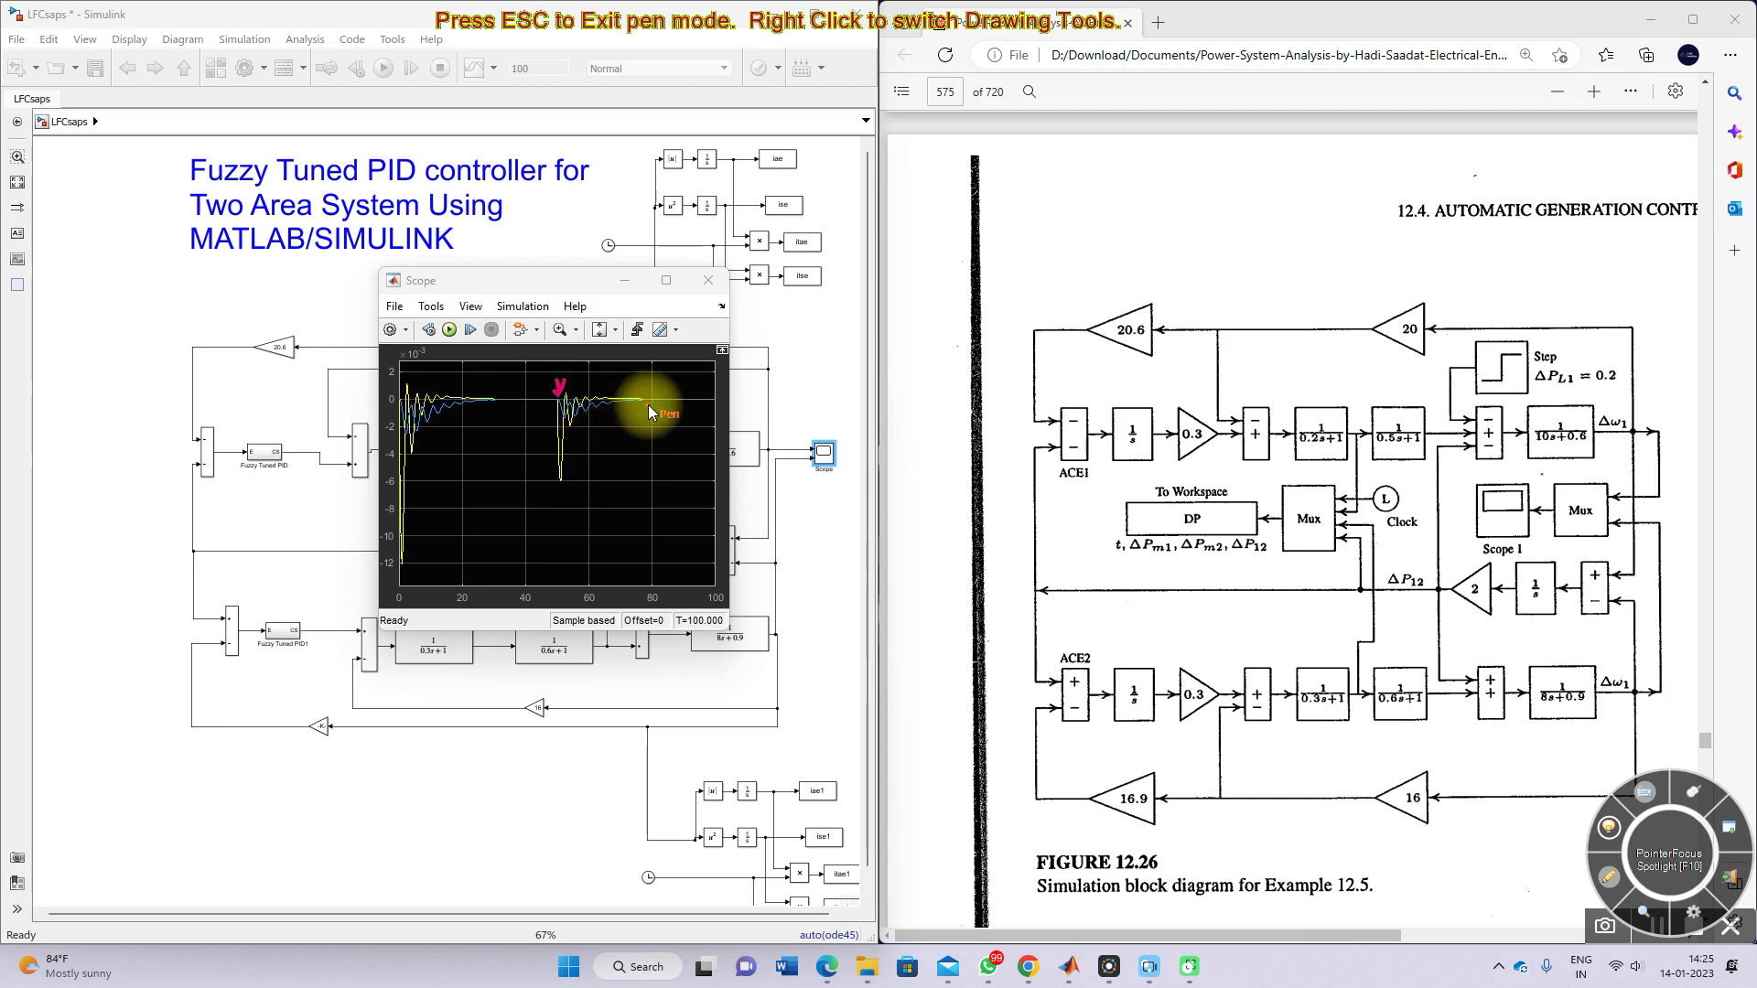
left_click_drag(648, 401, 650, 415)
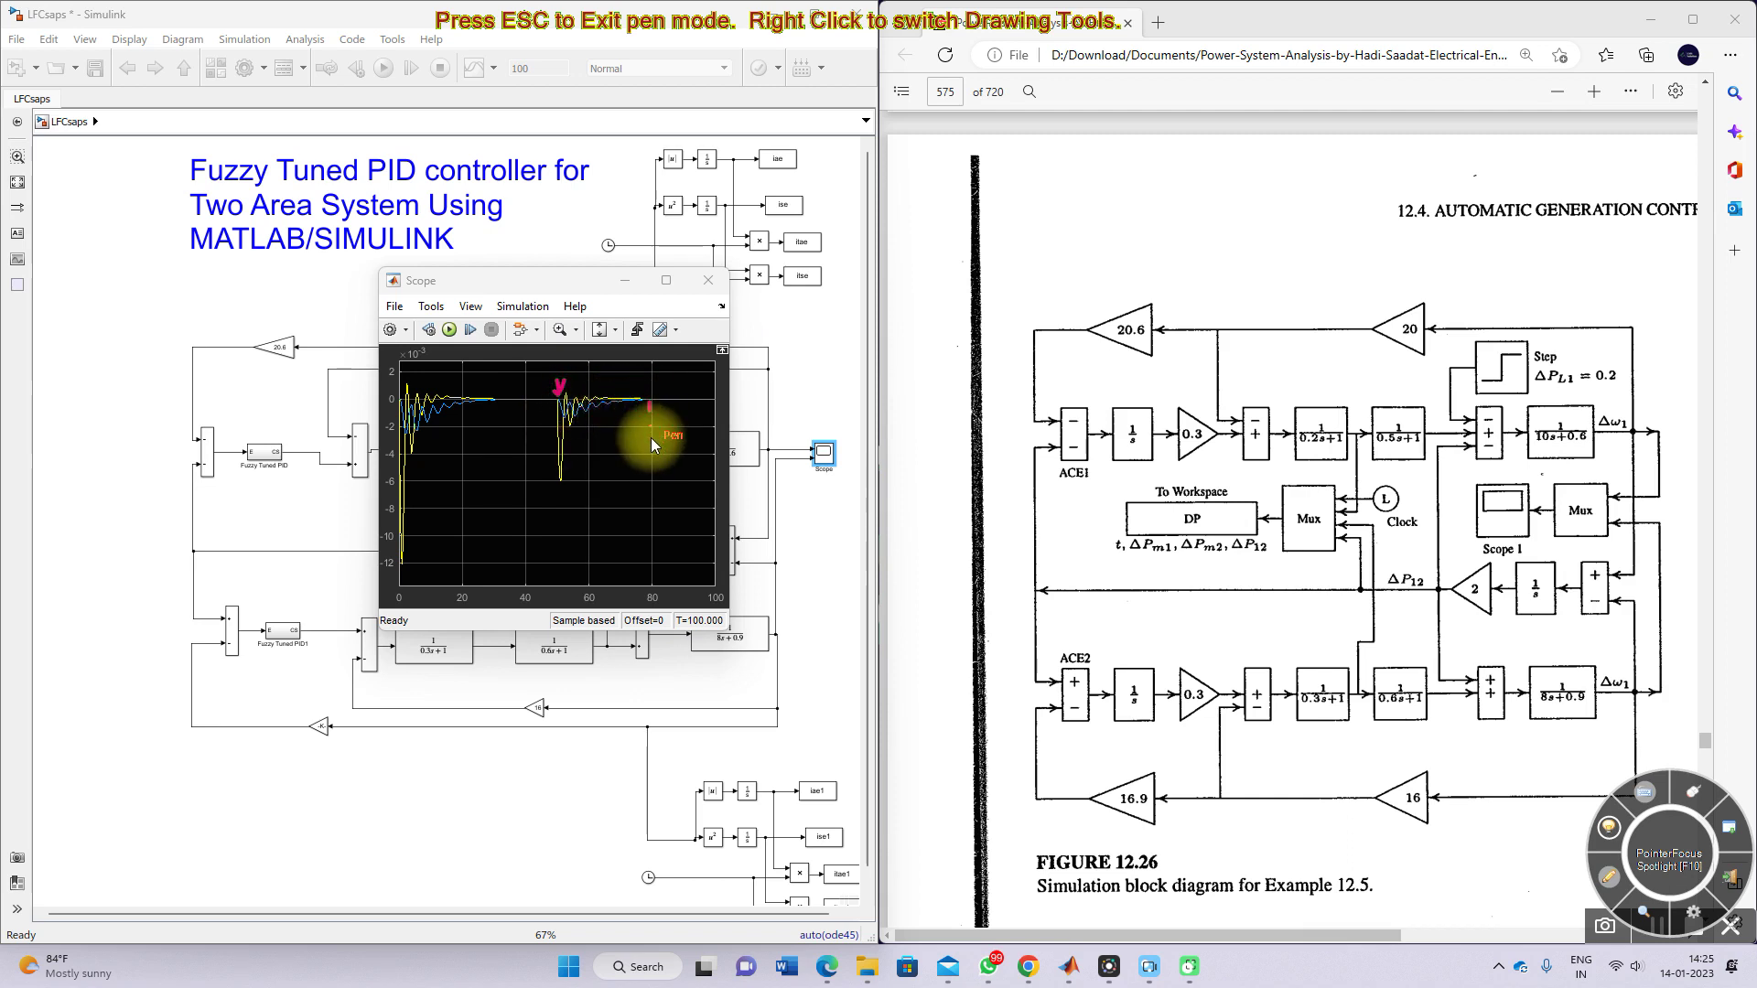
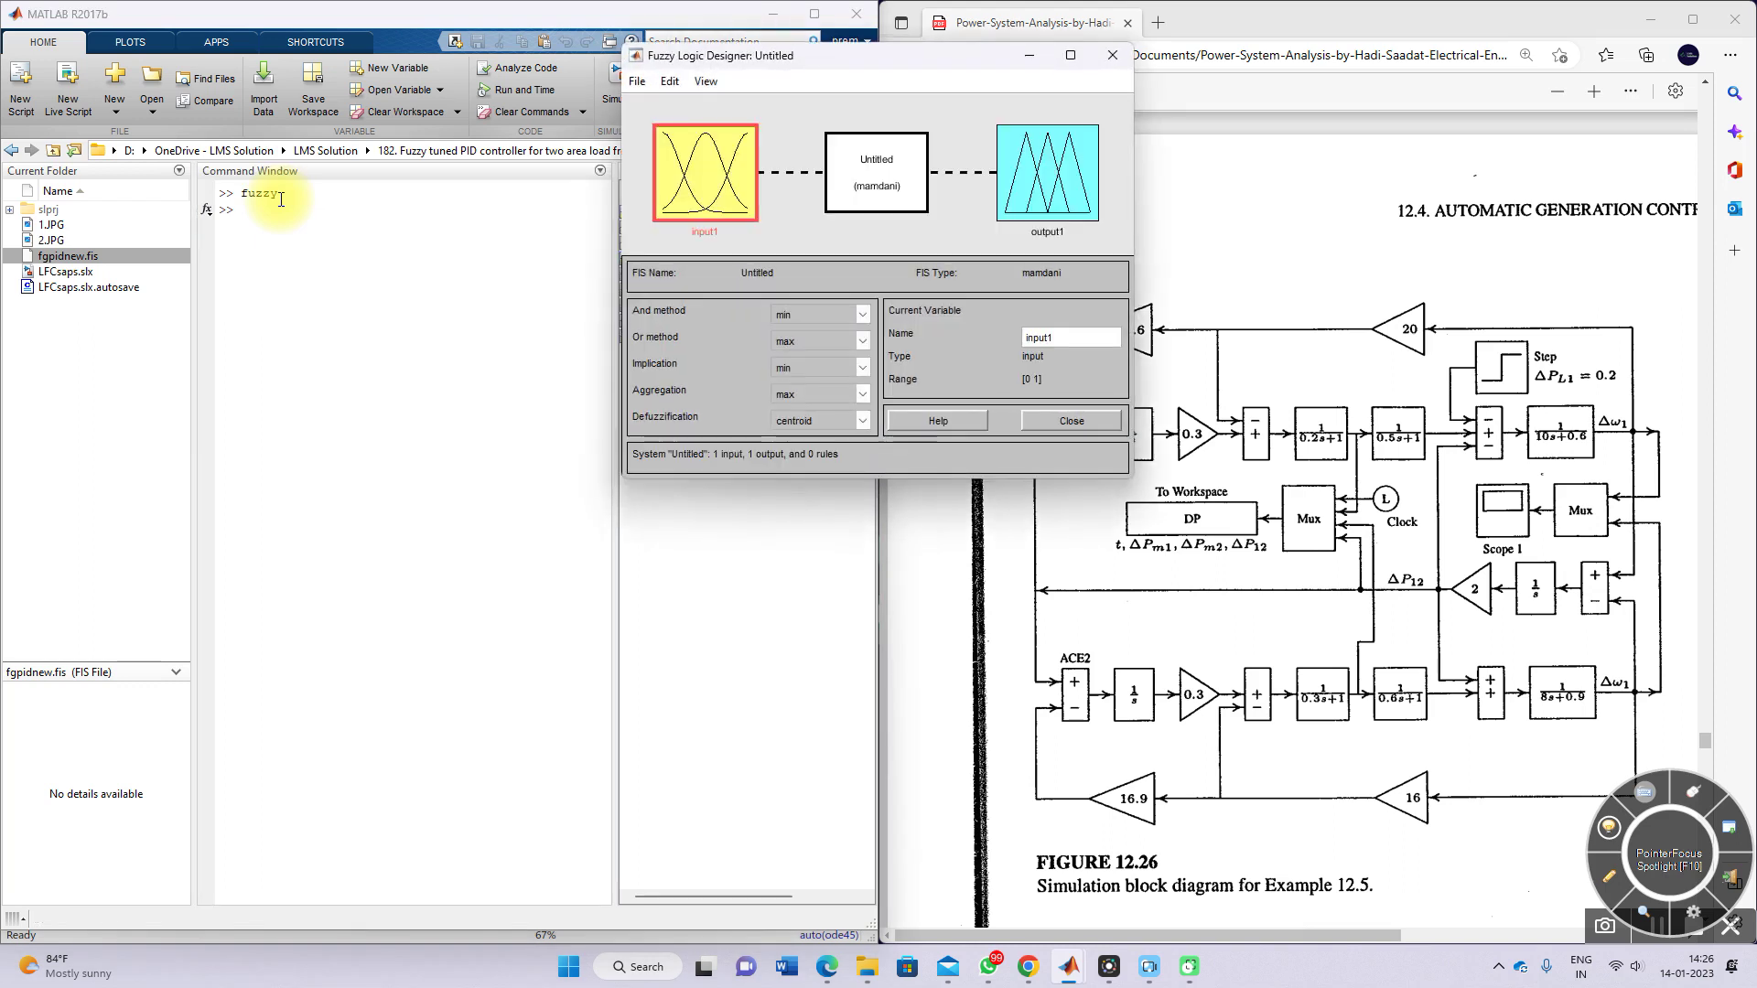
- Import the fgpidnew fuzzy inference system from file into the Fuzzy Logic Designer
left_click(638, 81)
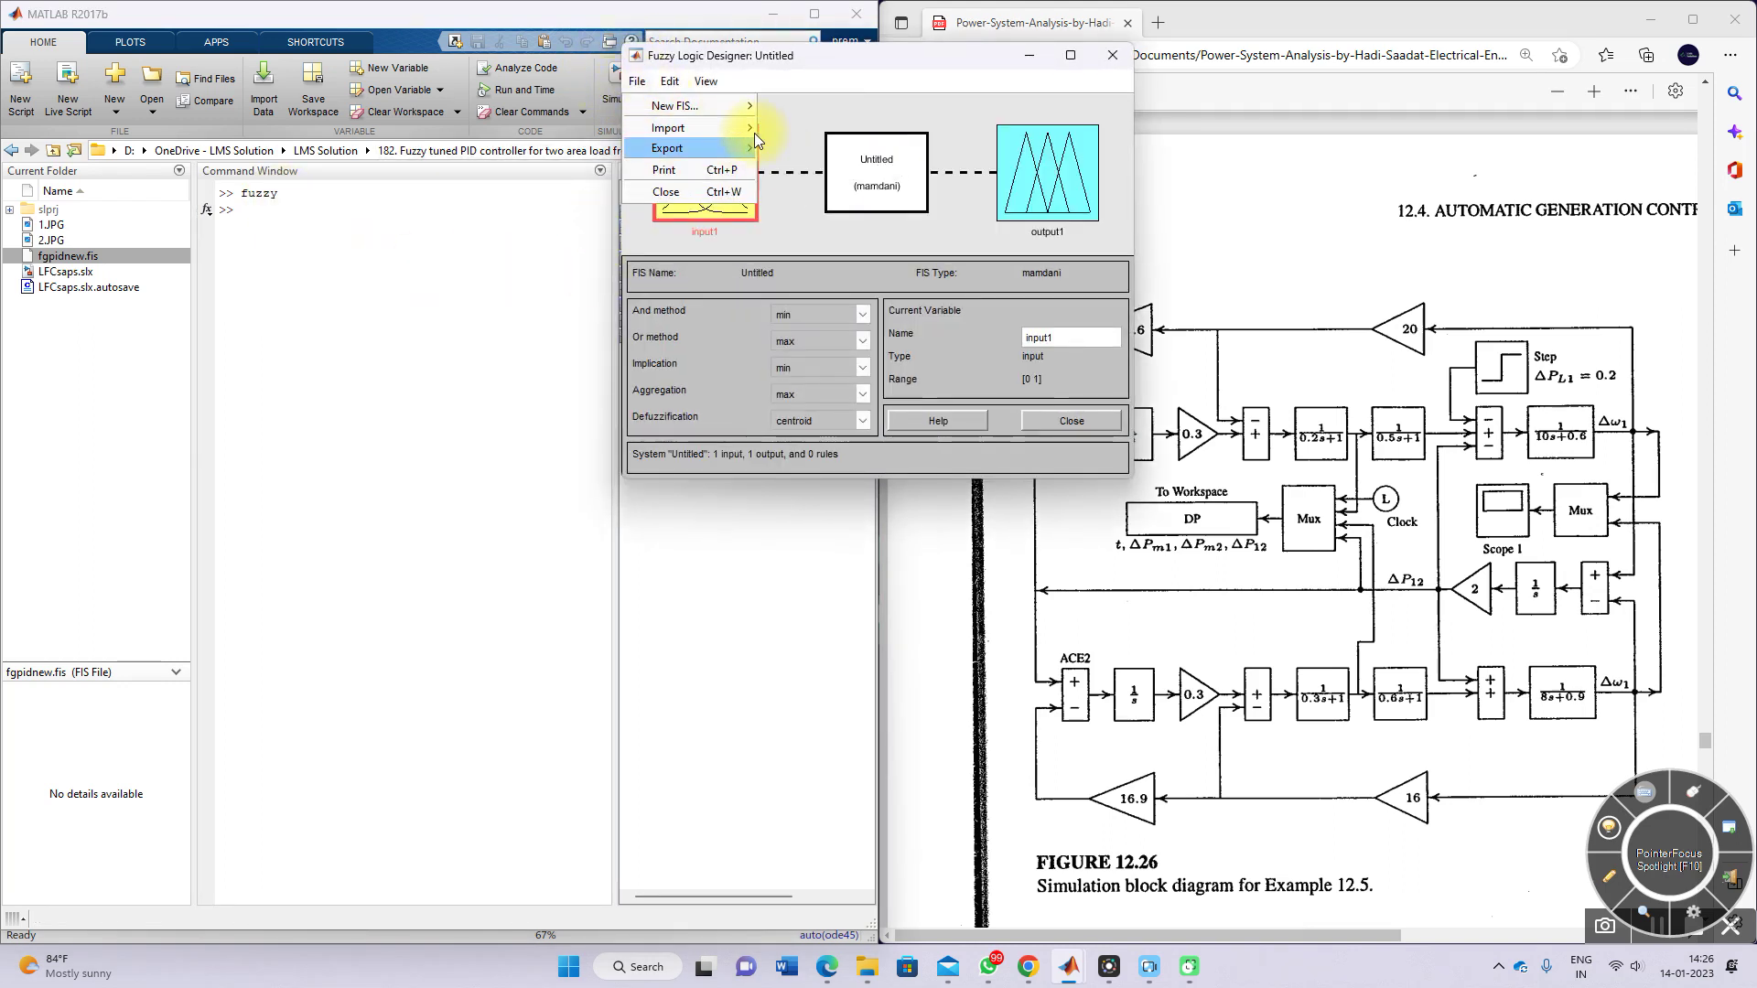
left_click(769, 153)
left_click(803, 244)
left_click(1327, 530)
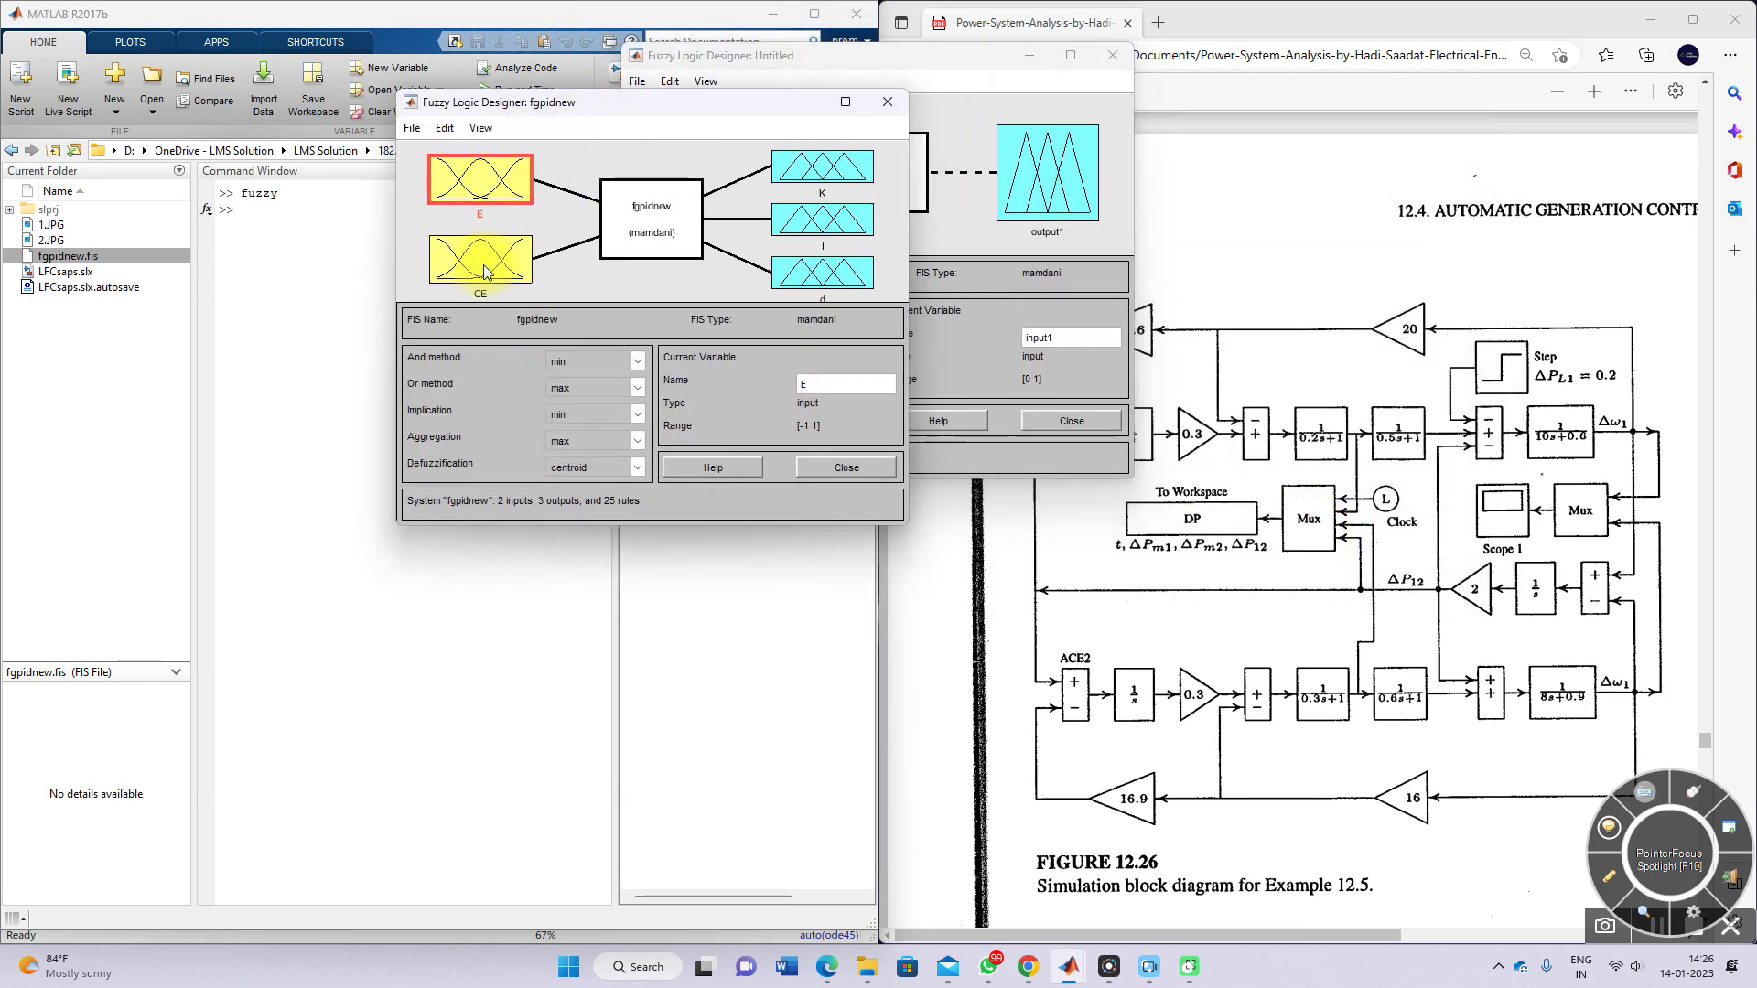
- Review the membership functions of inputs E and CE and outputs K, I and d in the Membership Function Editor, and close it
left_click(817, 167)
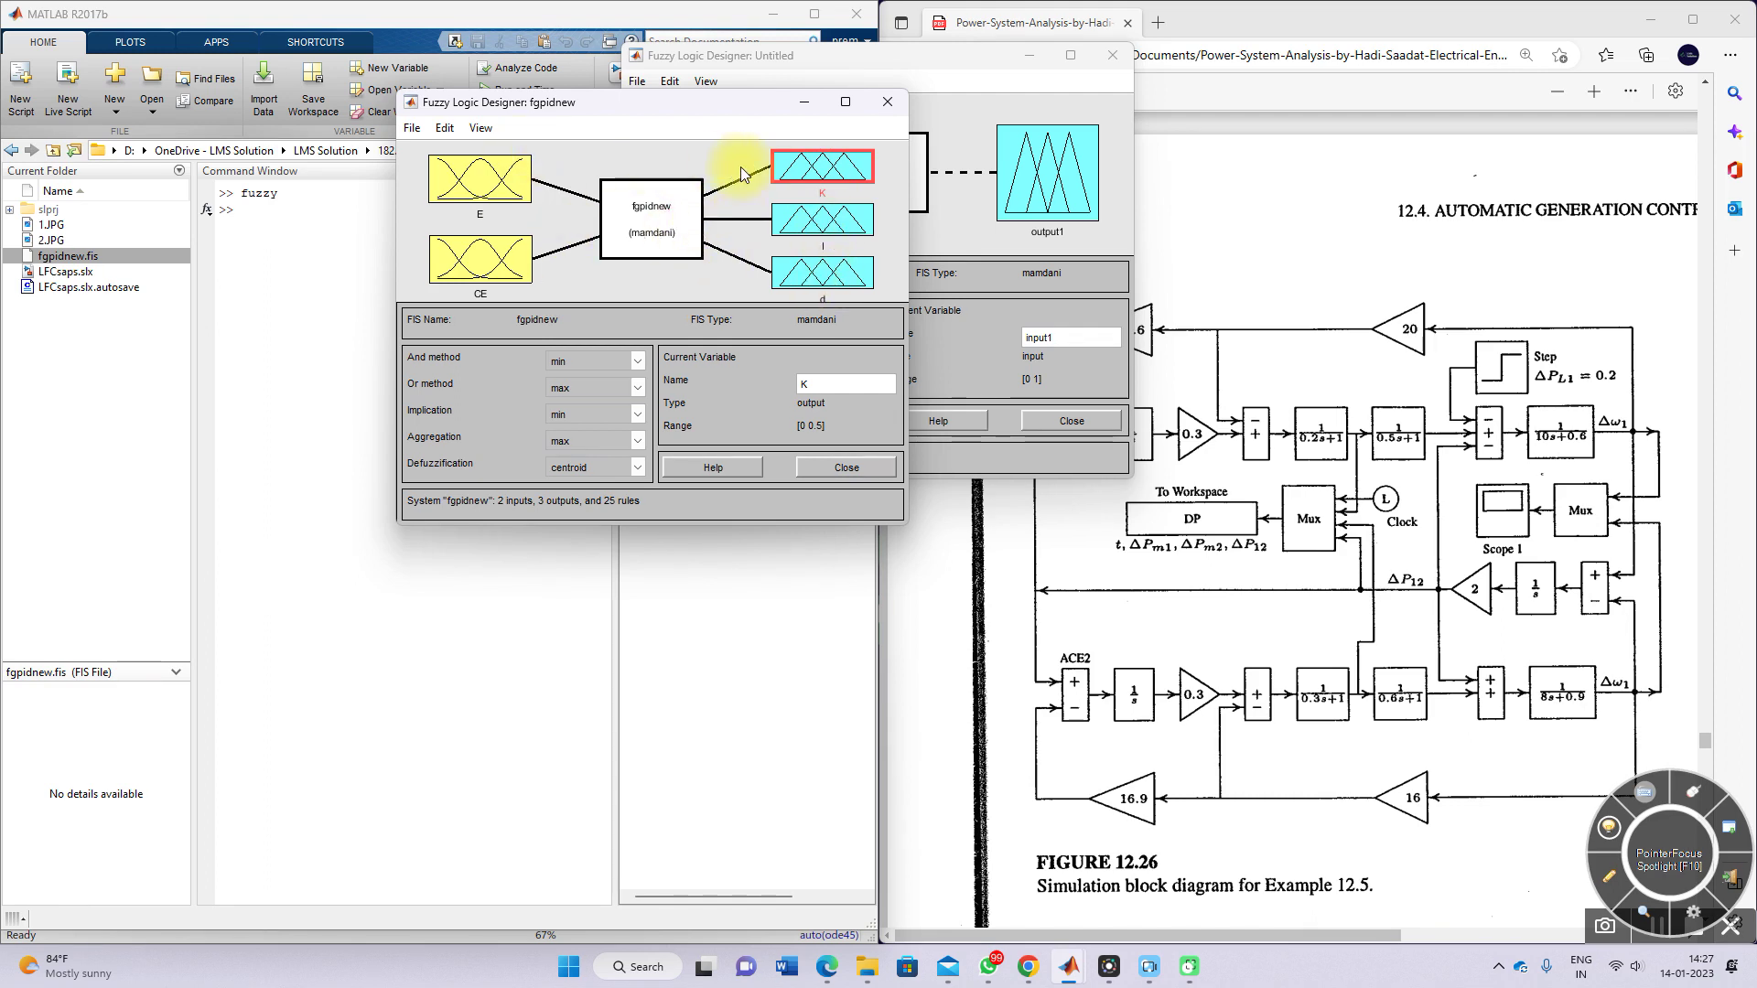
double_click(485, 183)
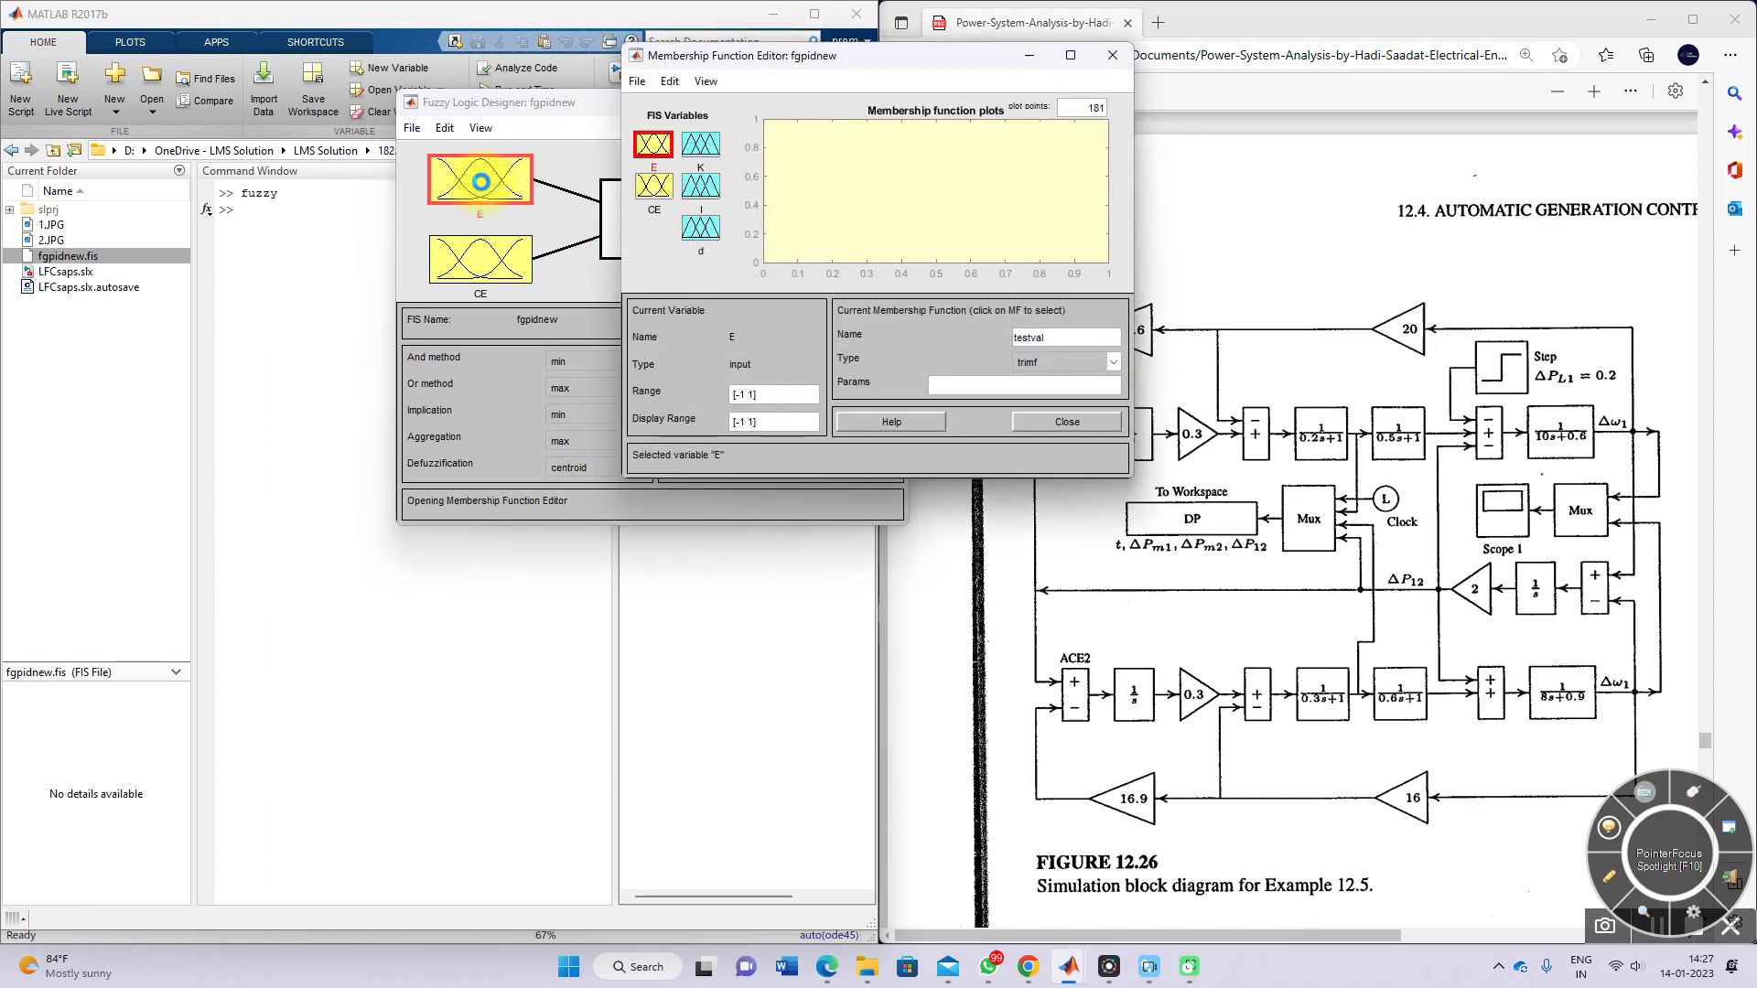
left_click(653, 146)
left_click(656, 154)
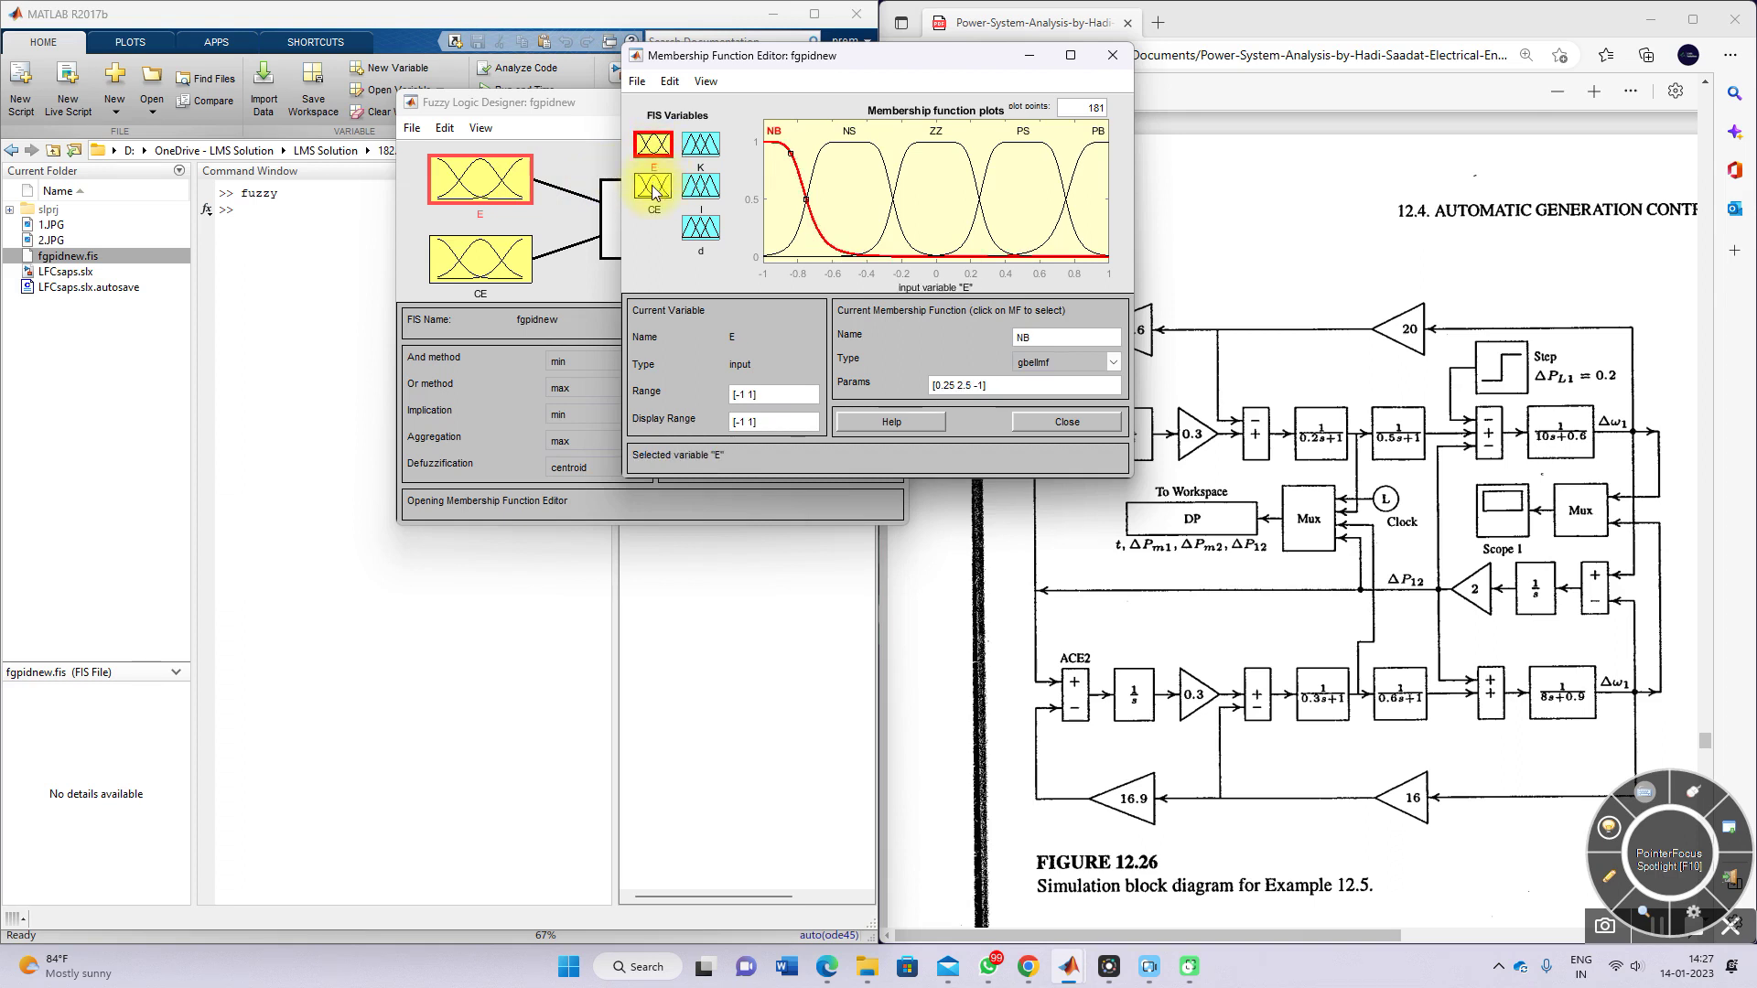
left_click(652, 186)
left_click(710, 149)
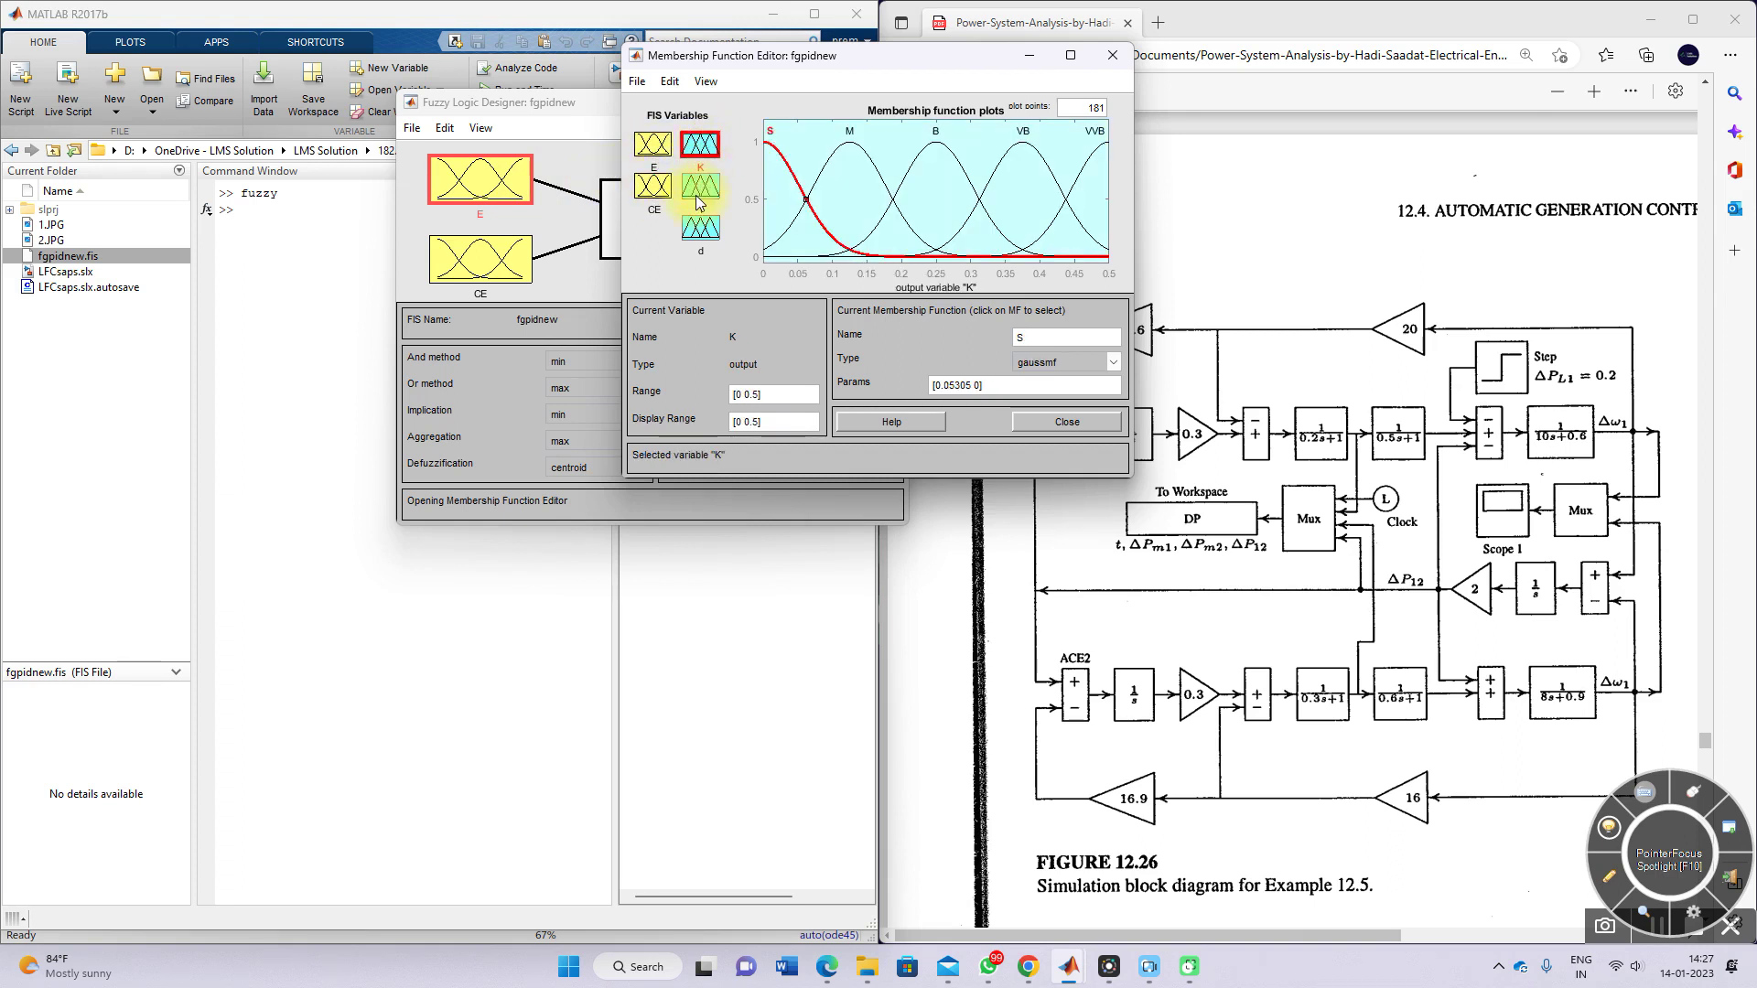
left_click(703, 187)
left_click(701, 235)
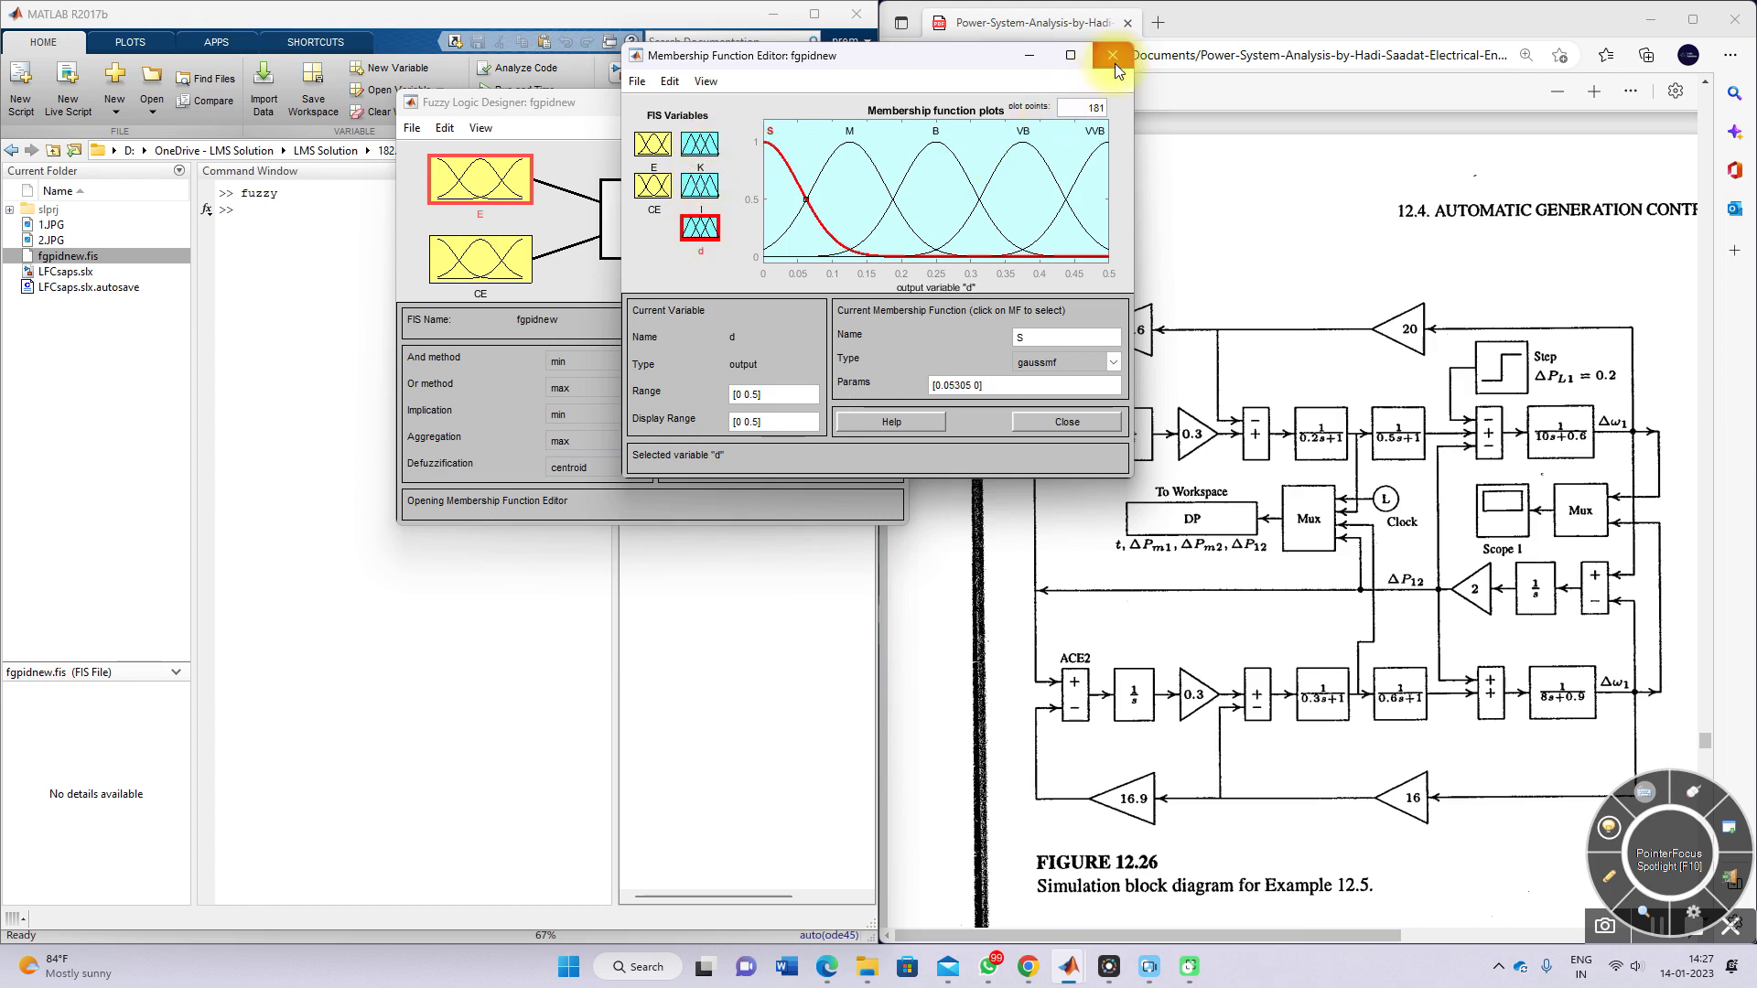
left_click(1112, 57)
- Open the enlarged Rule Viewer for fgpidnew and shift the inputs to about E = -0.519 and CE = 0.338 to examine the outputs
left_click(480, 128)
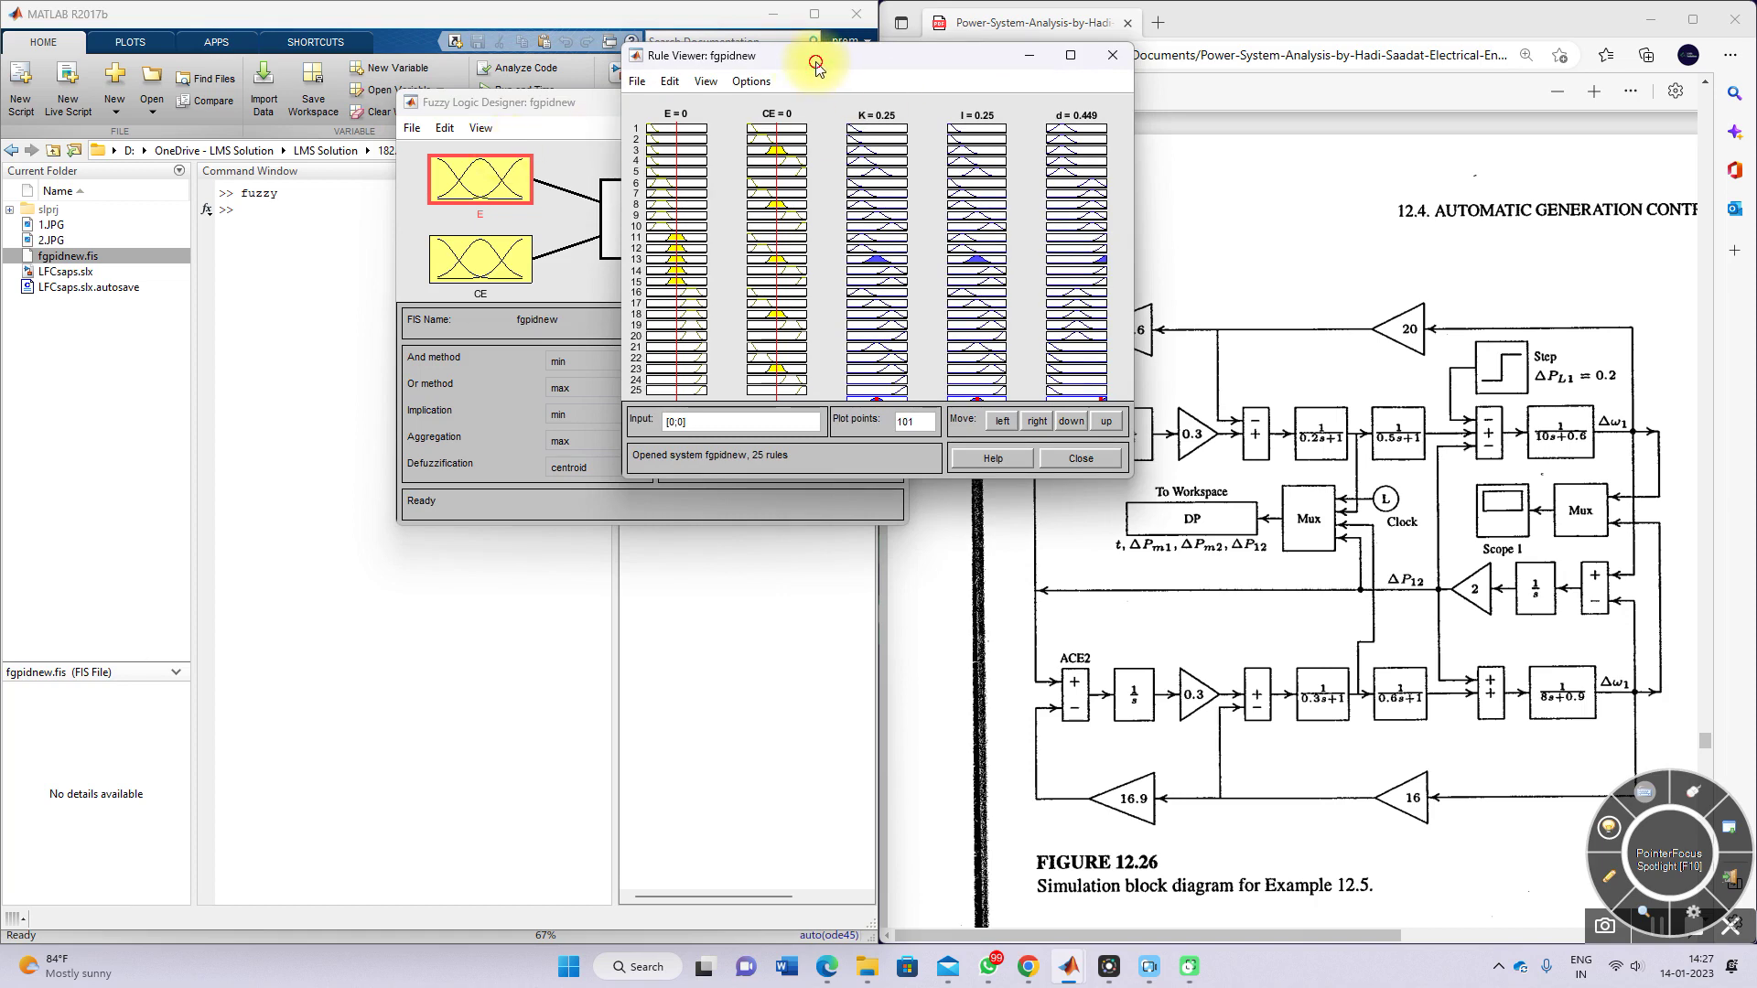
left_click_drag(905, 523, 986, 764)
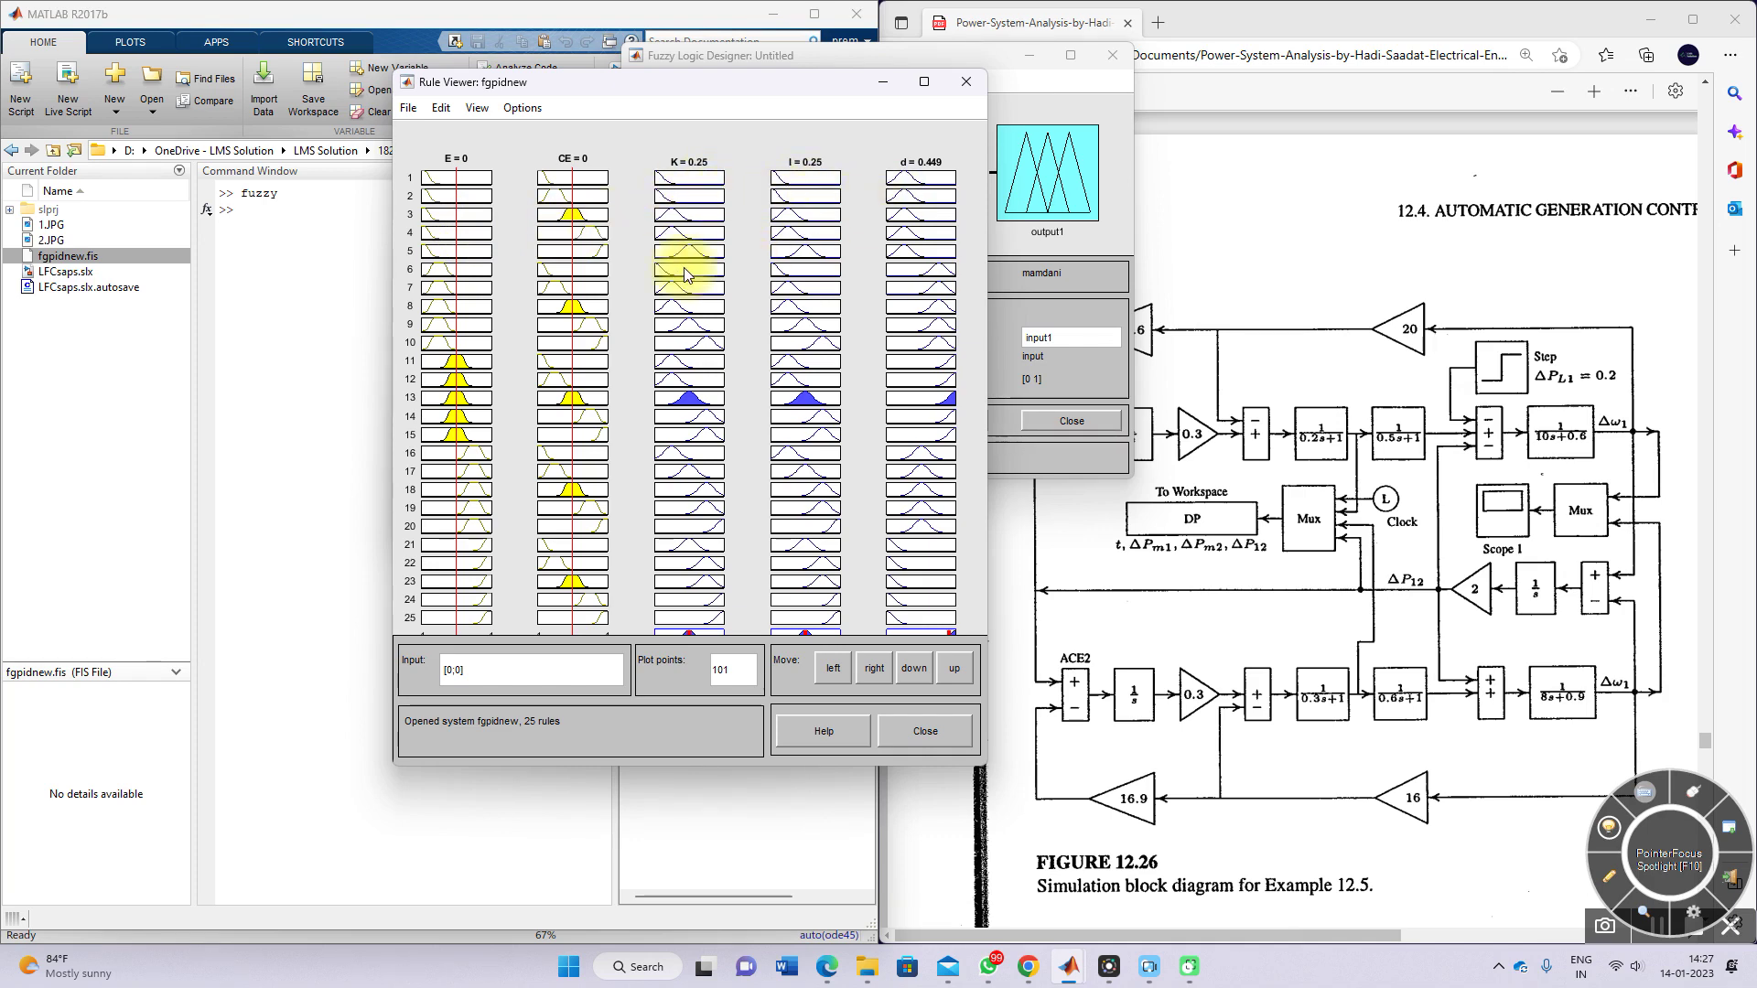
left_click(575, 302)
left_click(586, 297)
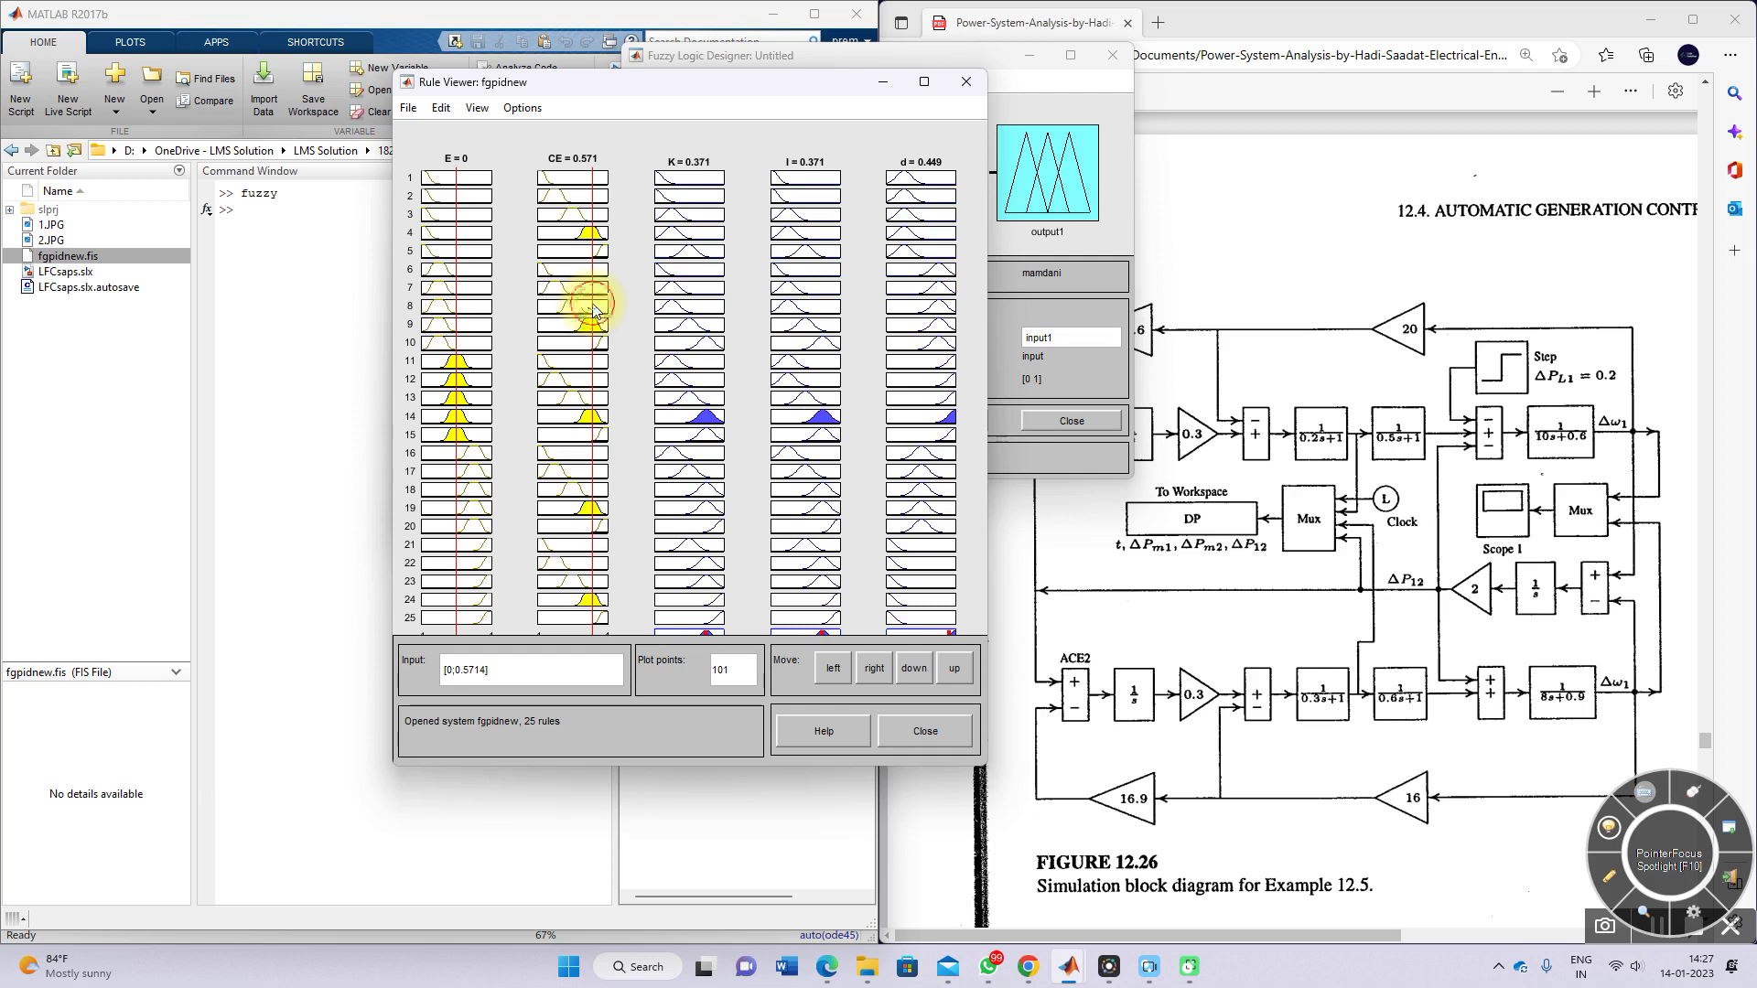
left_click_drag(460, 333, 438, 331)
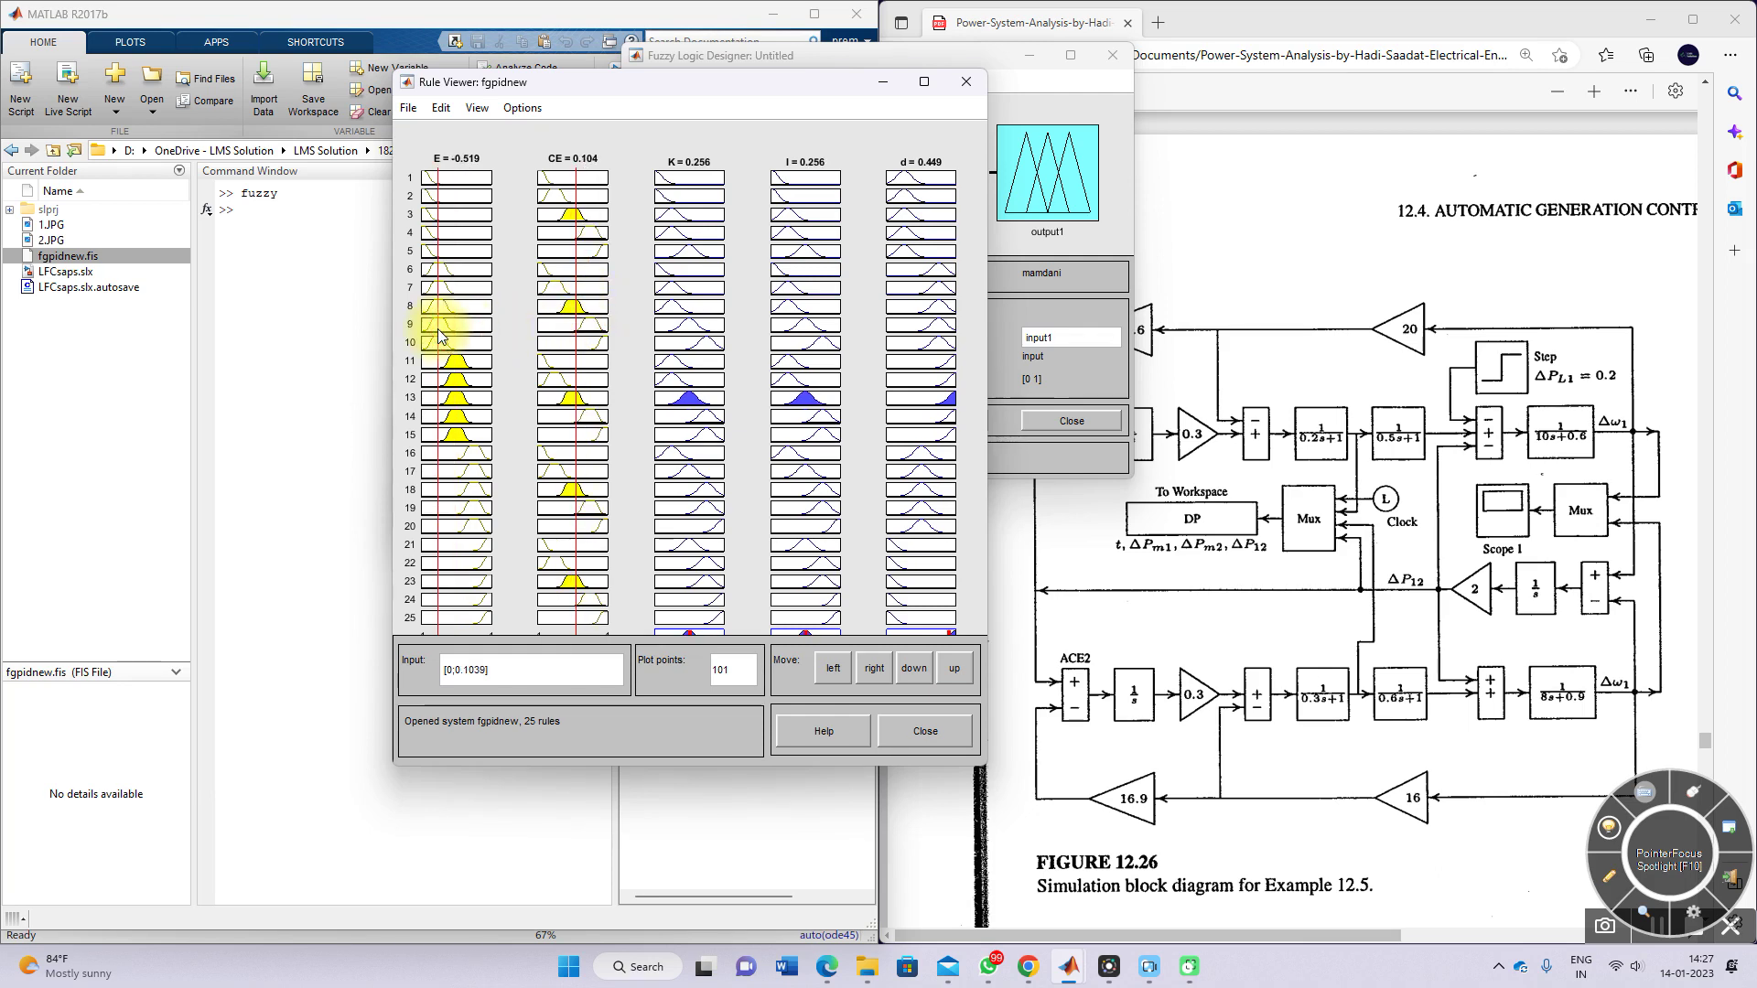
left_click_drag(577, 306, 584, 300)
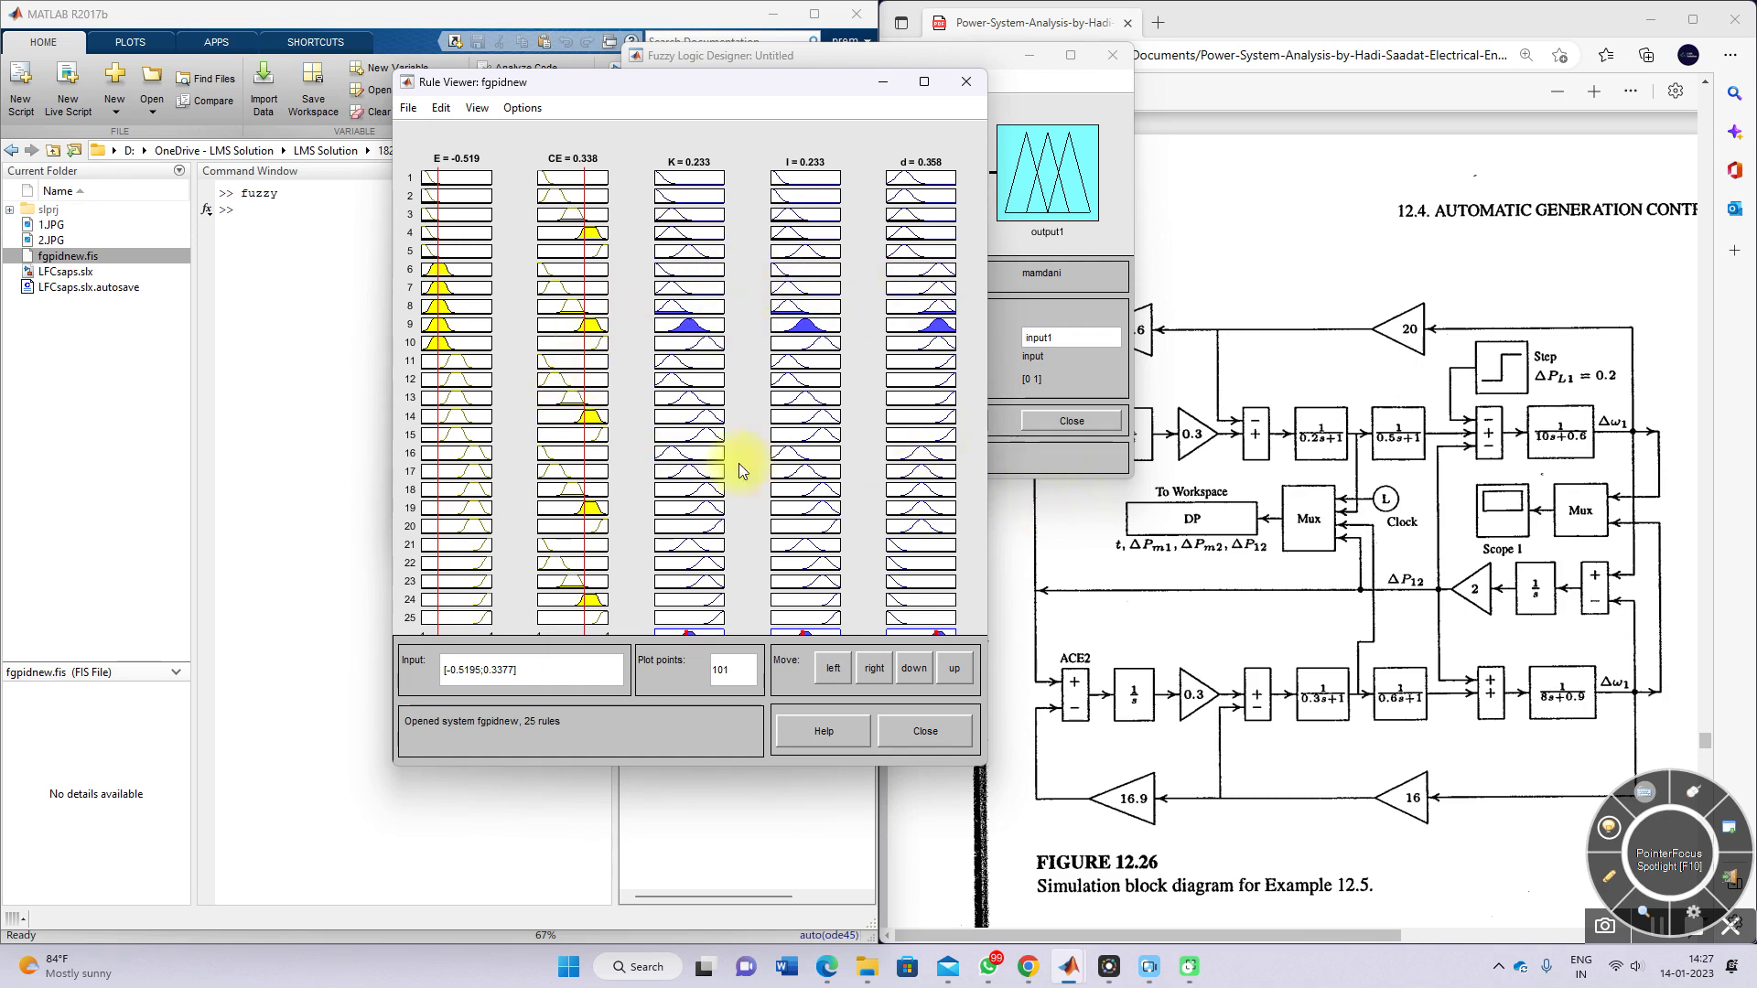
- Return to the LFCsaps Simulink model, mark the inputs of both Fuzzy Tuned PID blocks with pen arrows, and clear them
left_click(282, 420)
mouse_move(1034, 976)
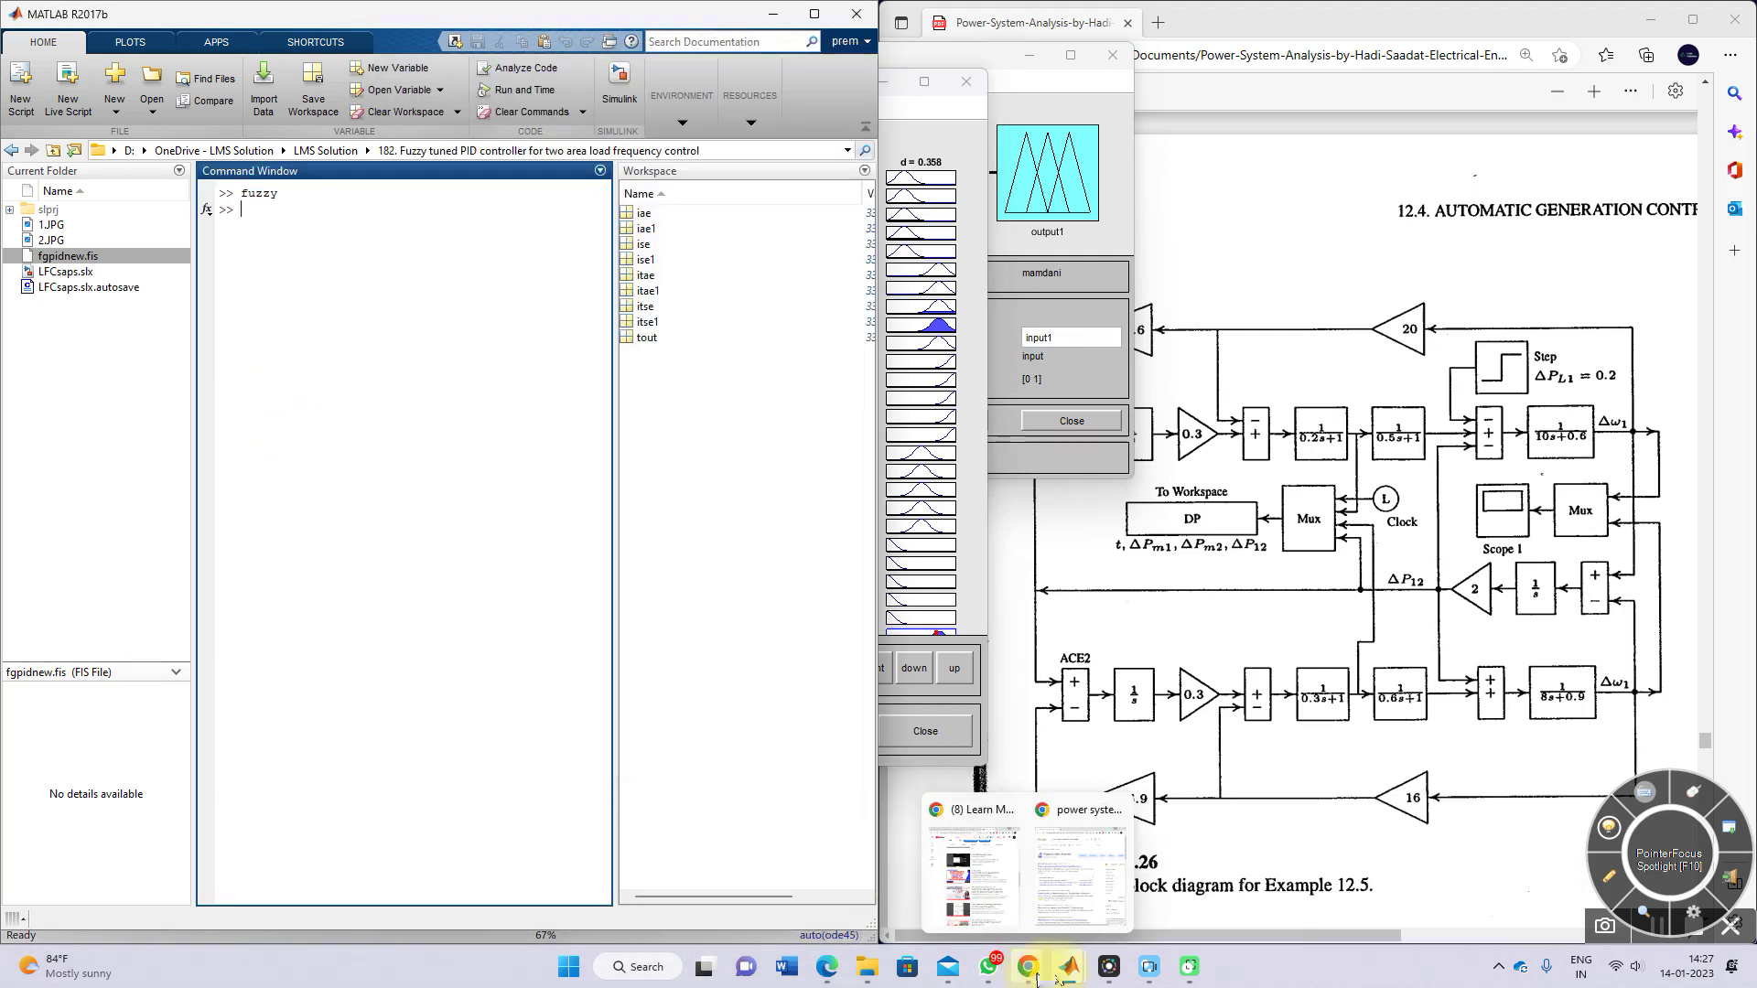
left_click(931, 915)
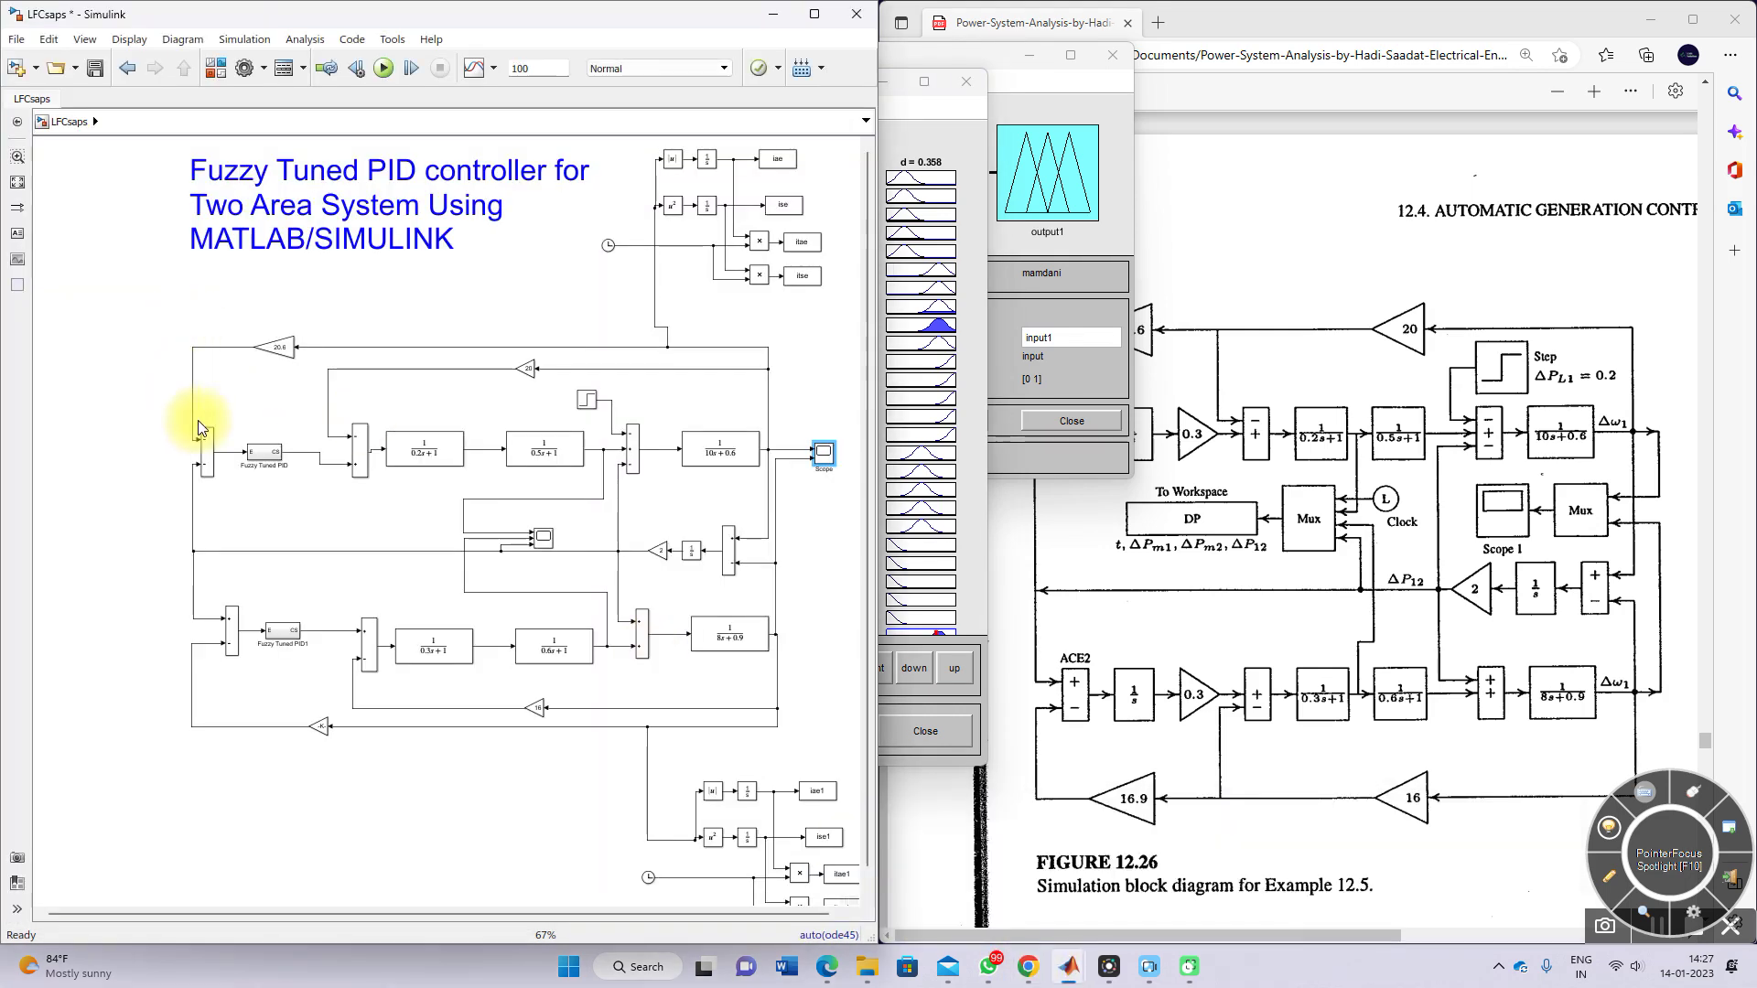
key("F9")
left_click_drag(233, 455, 234, 482)
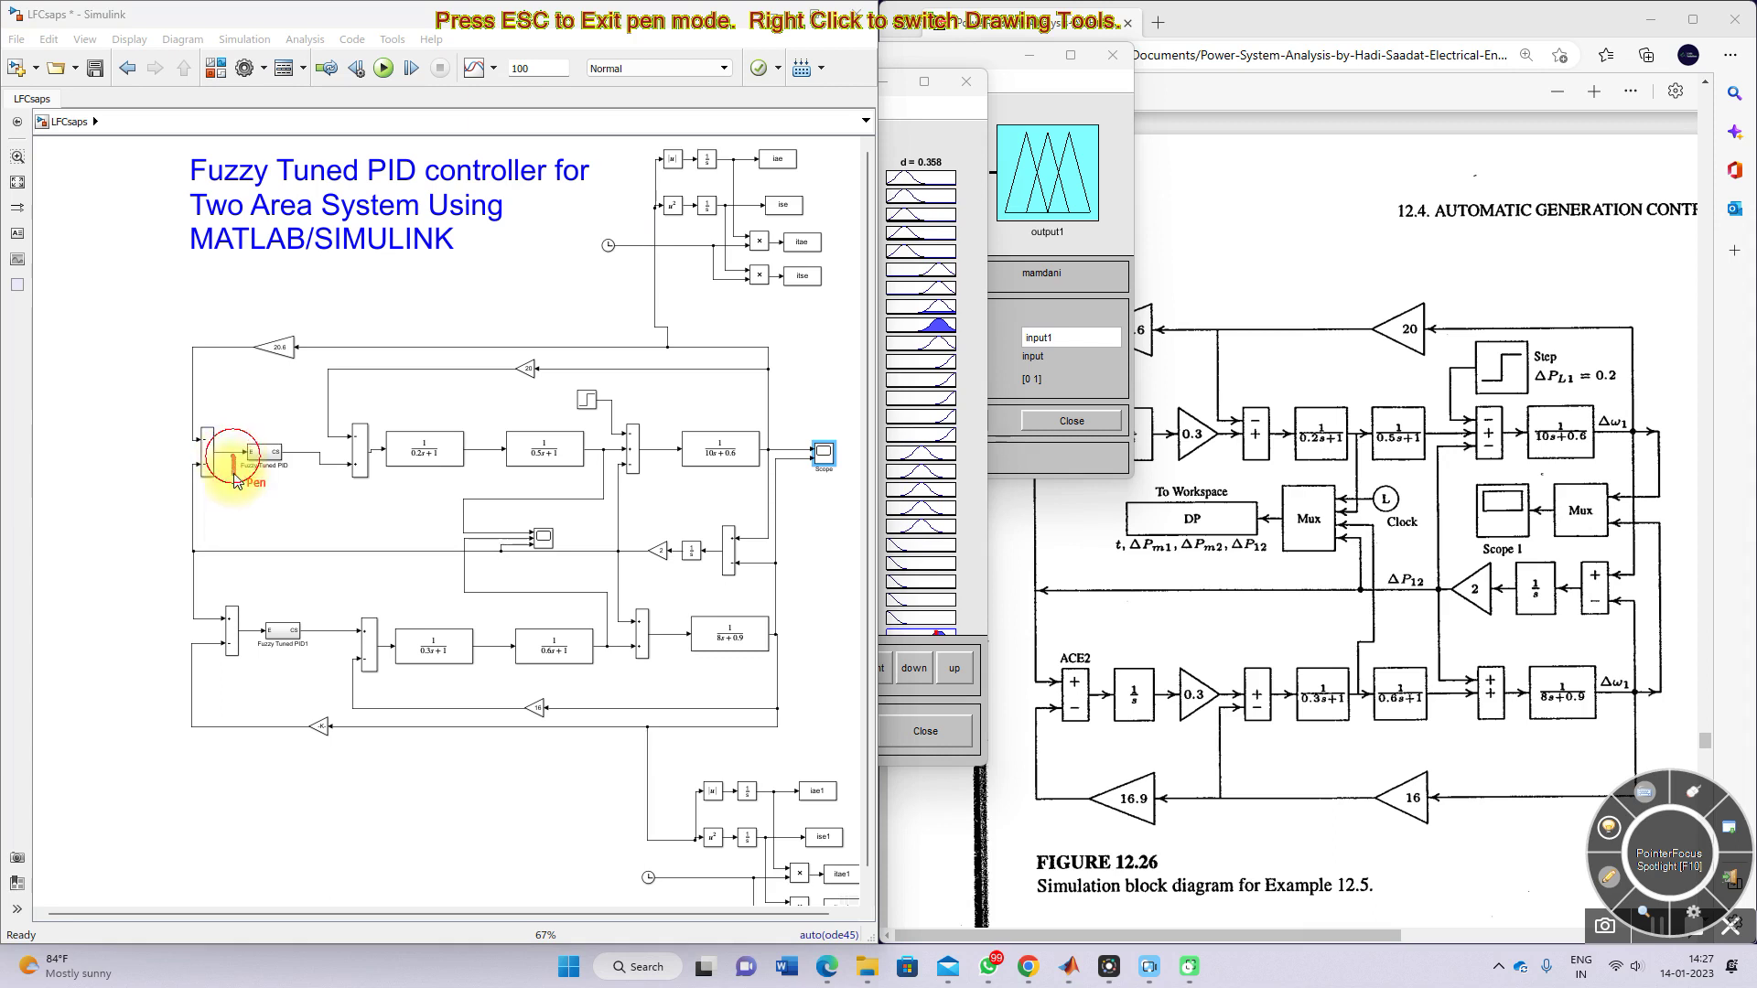
left_click(243, 634)
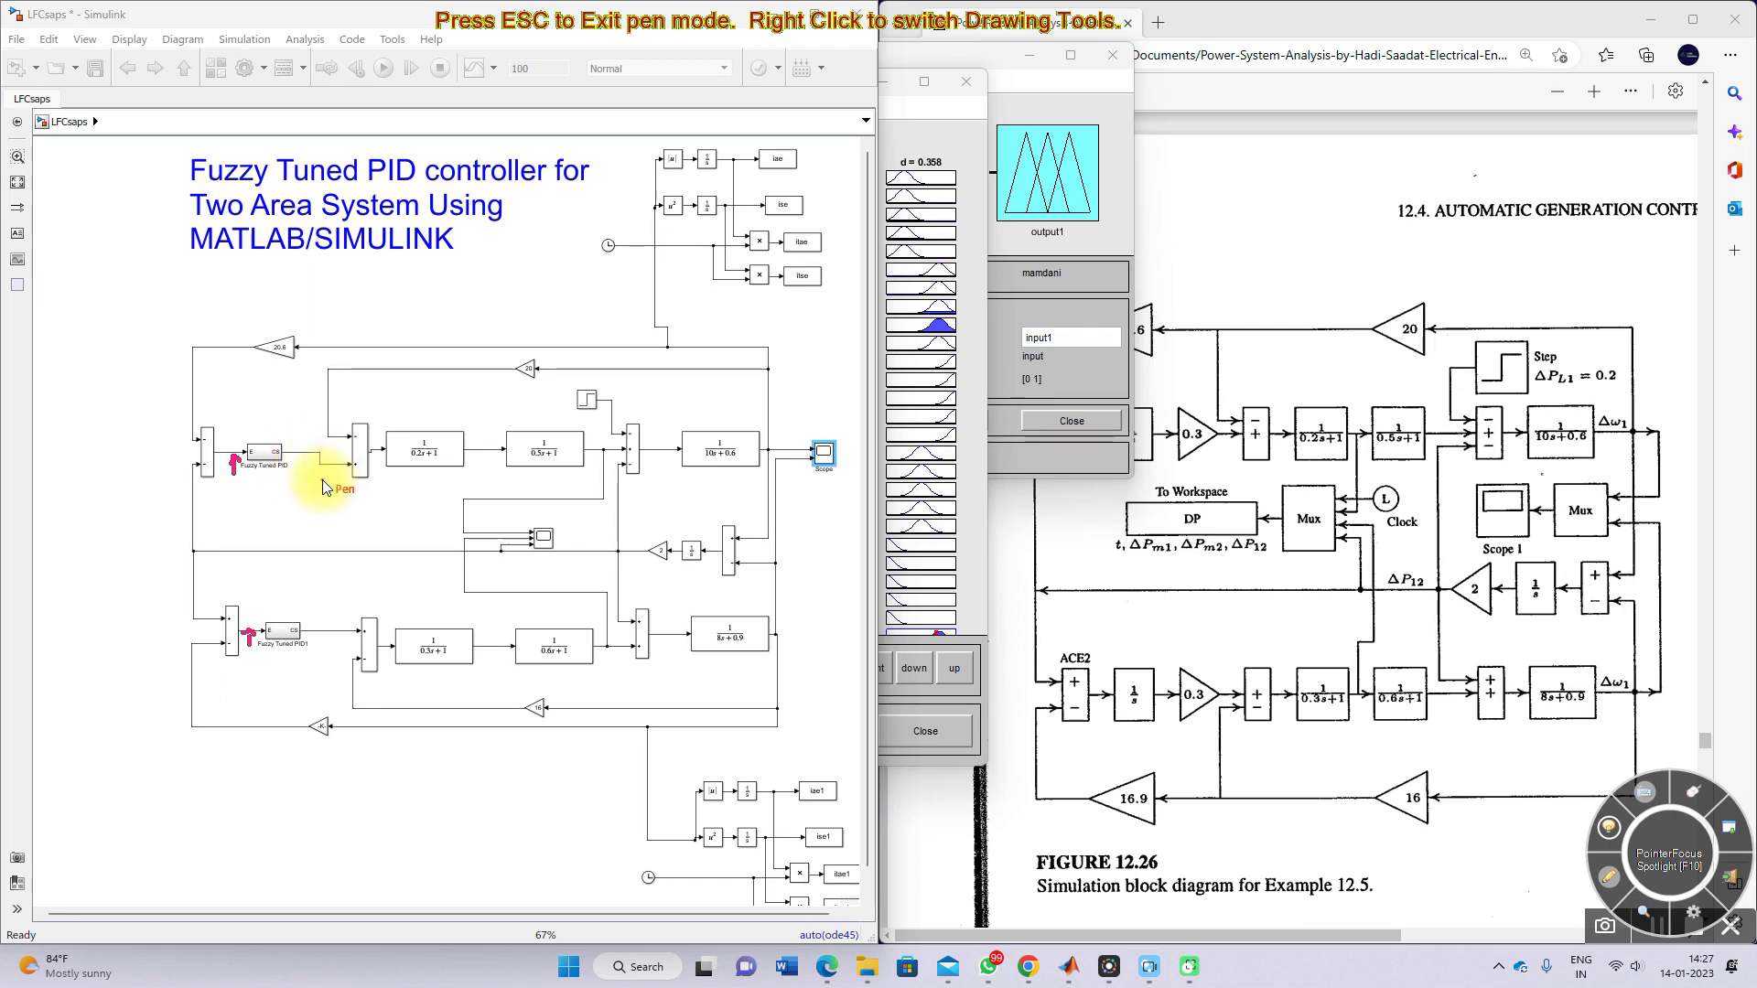
key("Escape")
left_click(439, 462)
left_click(375, 465)
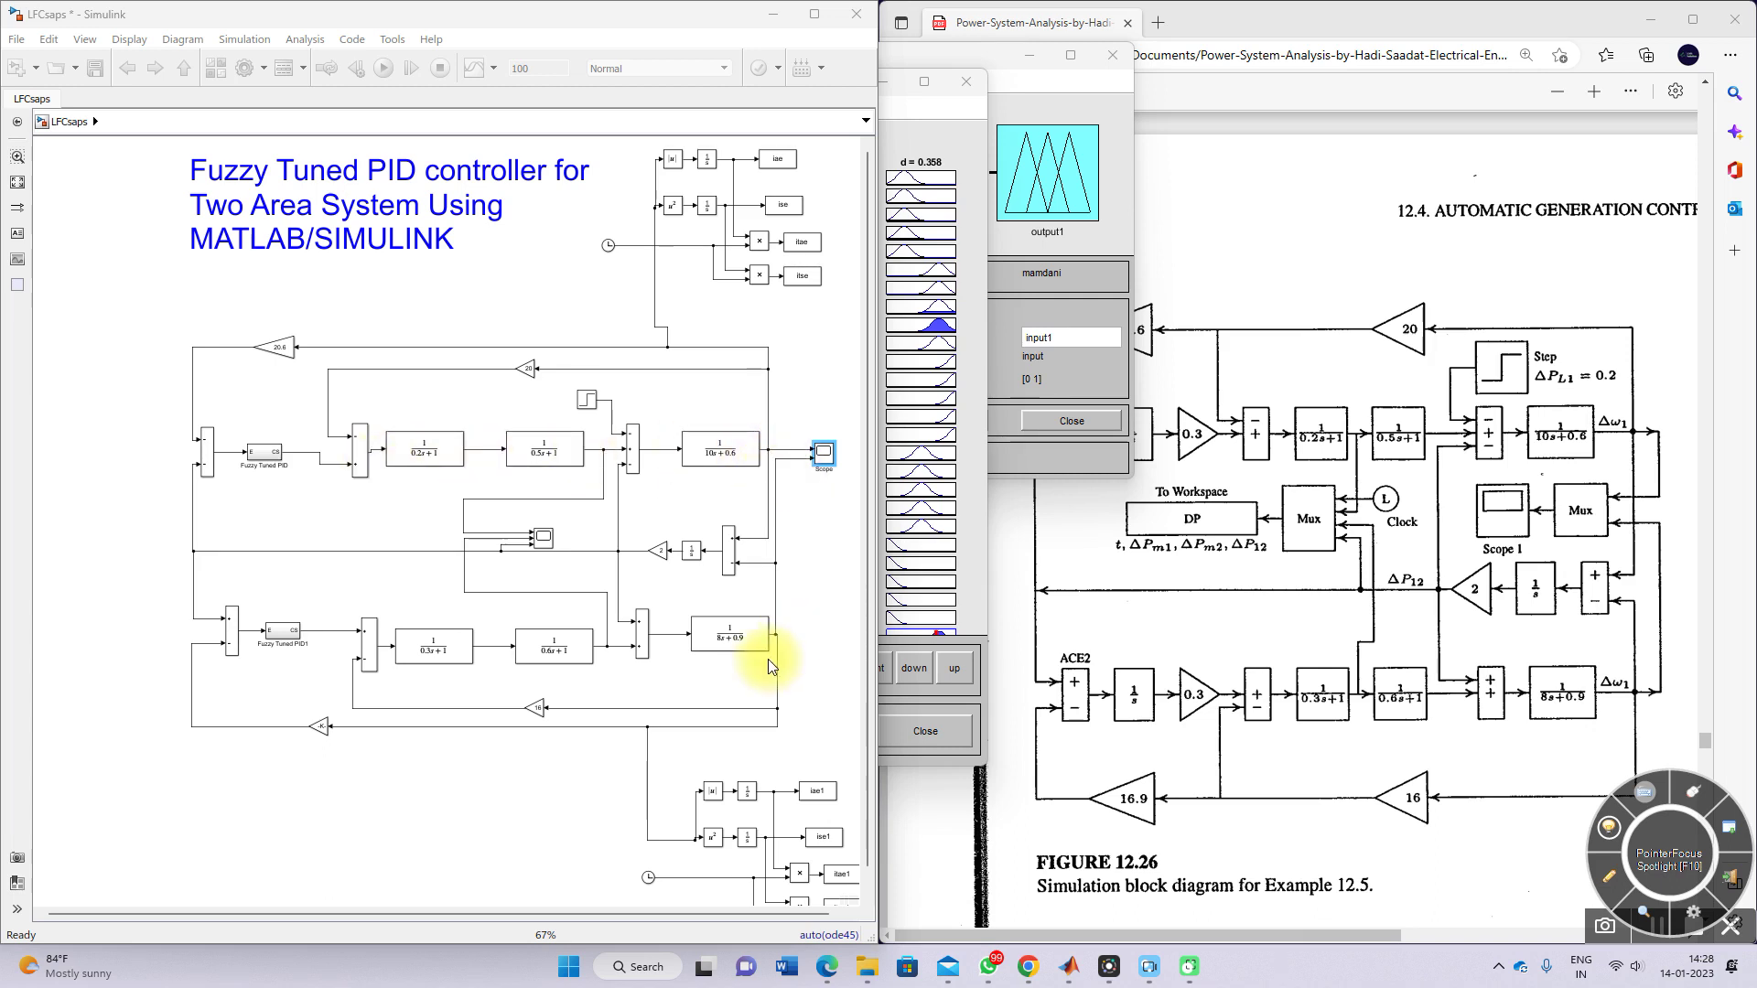
- Open the Fuzzy Tuned PID subsystem of the first area and add a Scope block below the derivative path
double_click(266, 454)
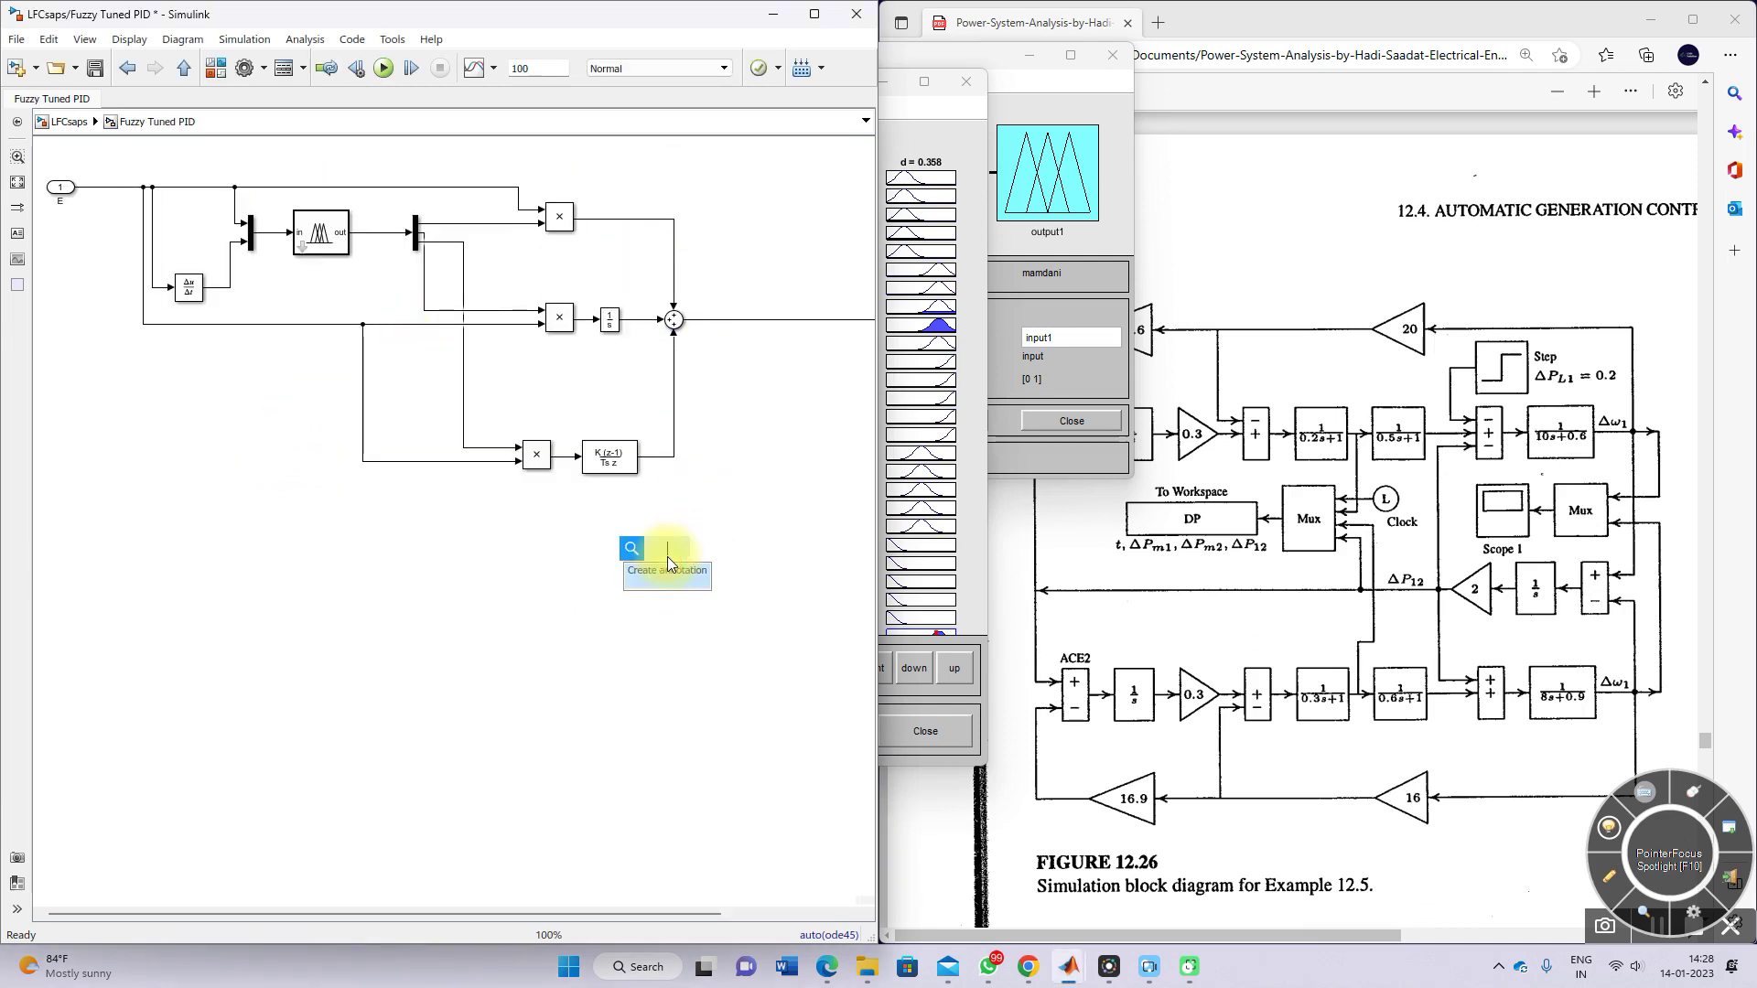
type("sco")
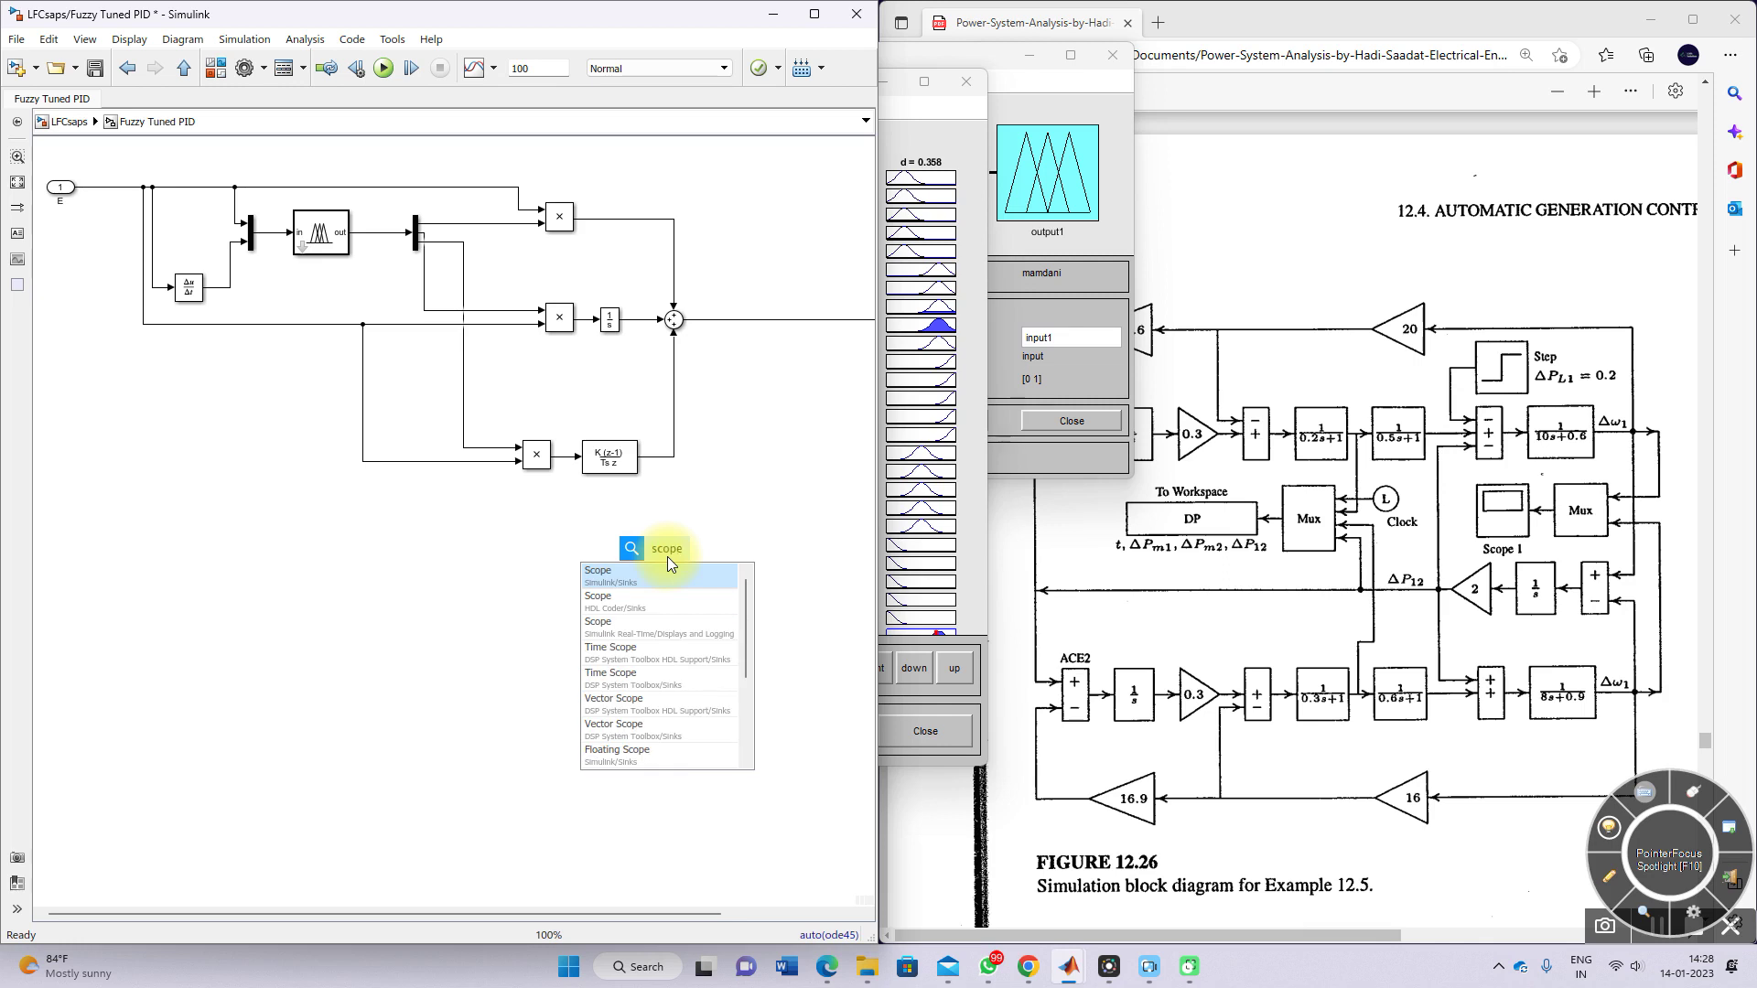
type("pe")
left_click(635, 606)
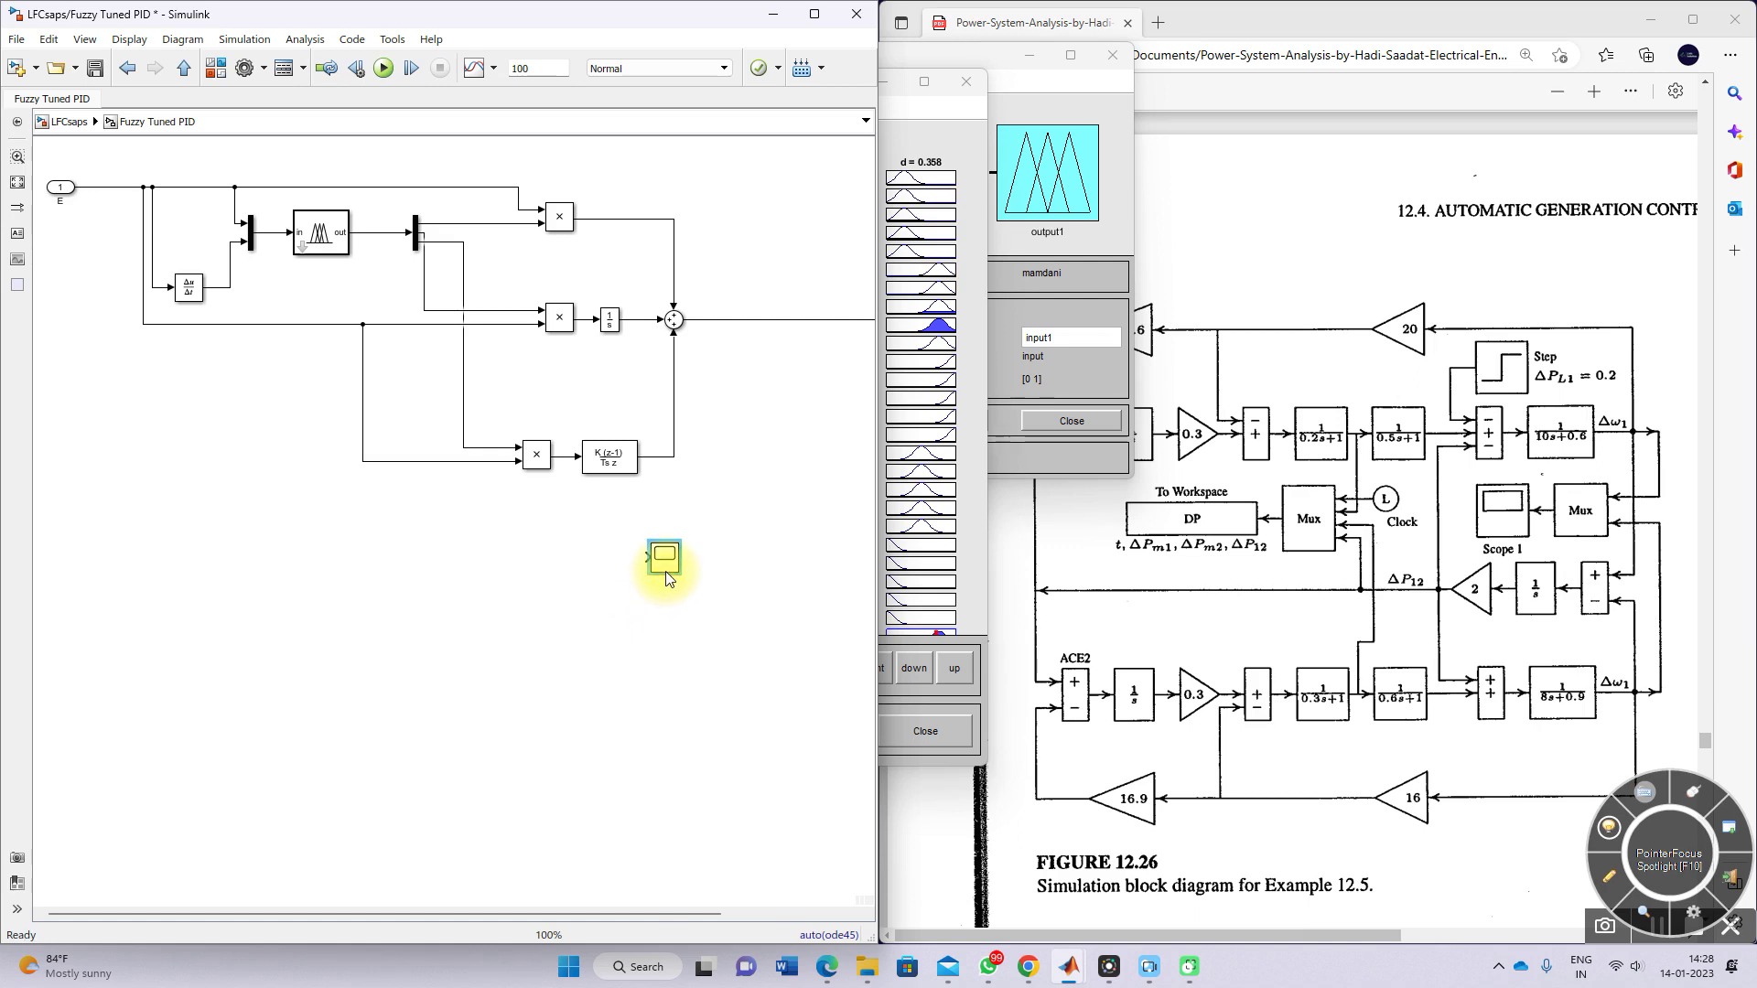
- Configure the new Scope with 3 input ports and a layout of three stacked displays
double_click(666, 560)
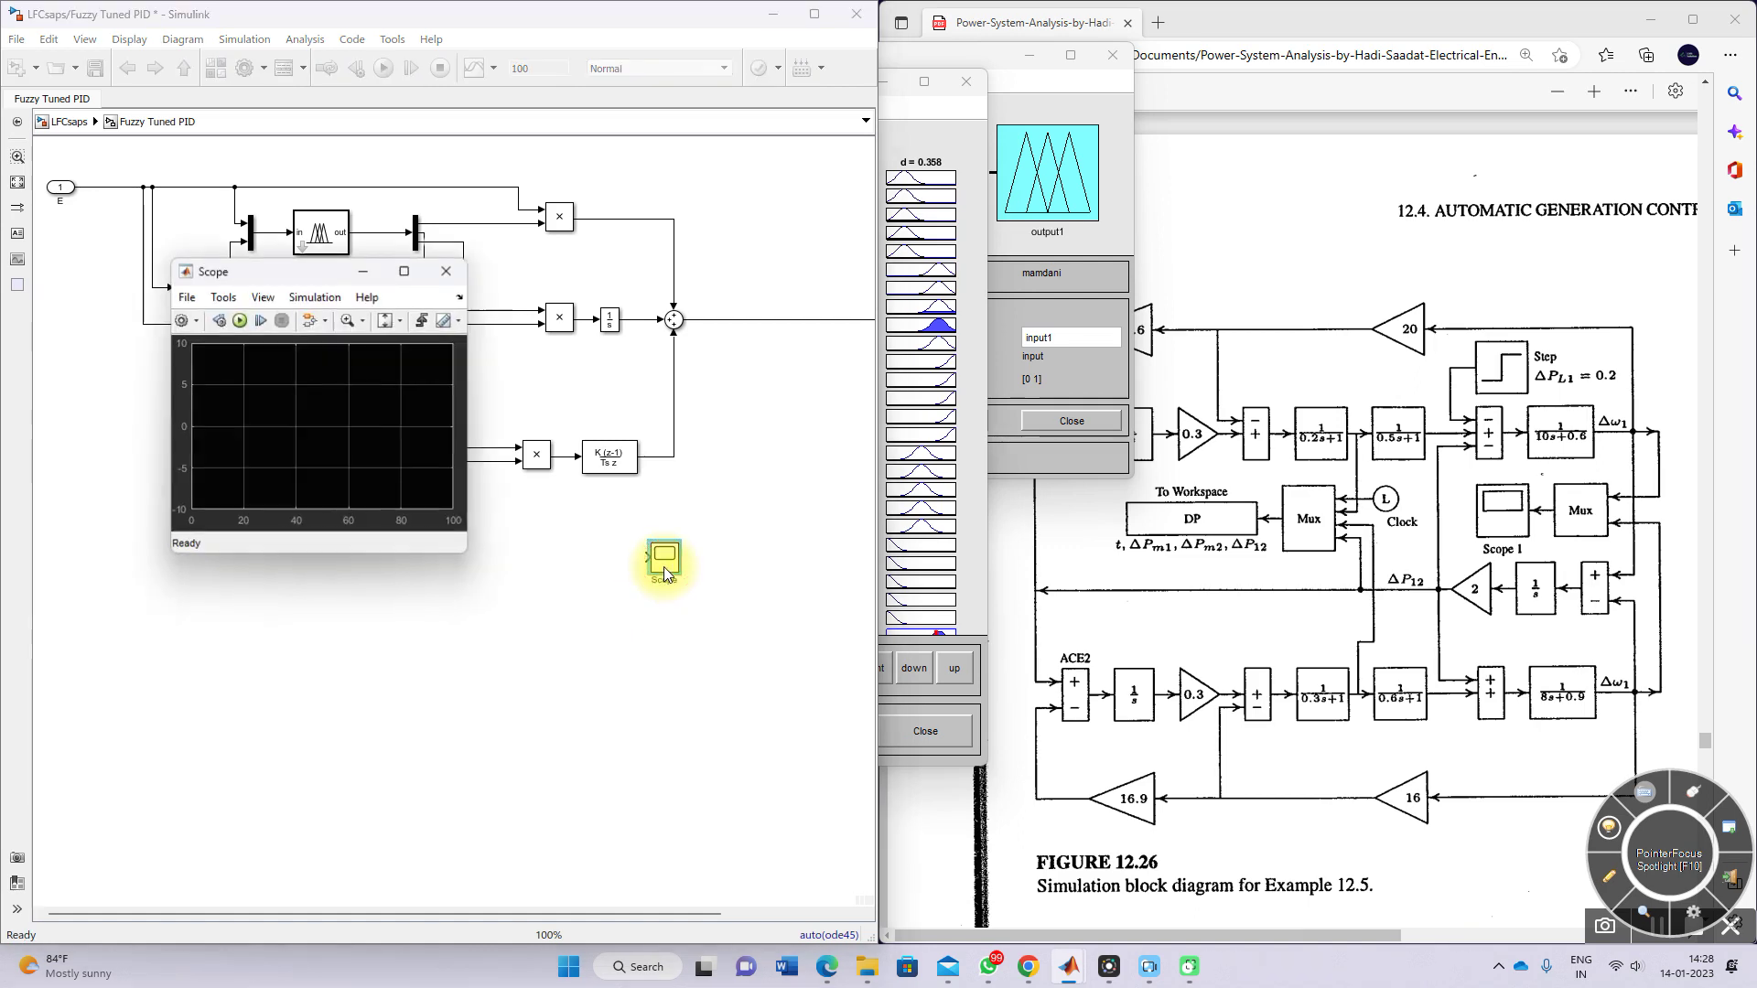
left_click(221, 298)
left_click(306, 351)
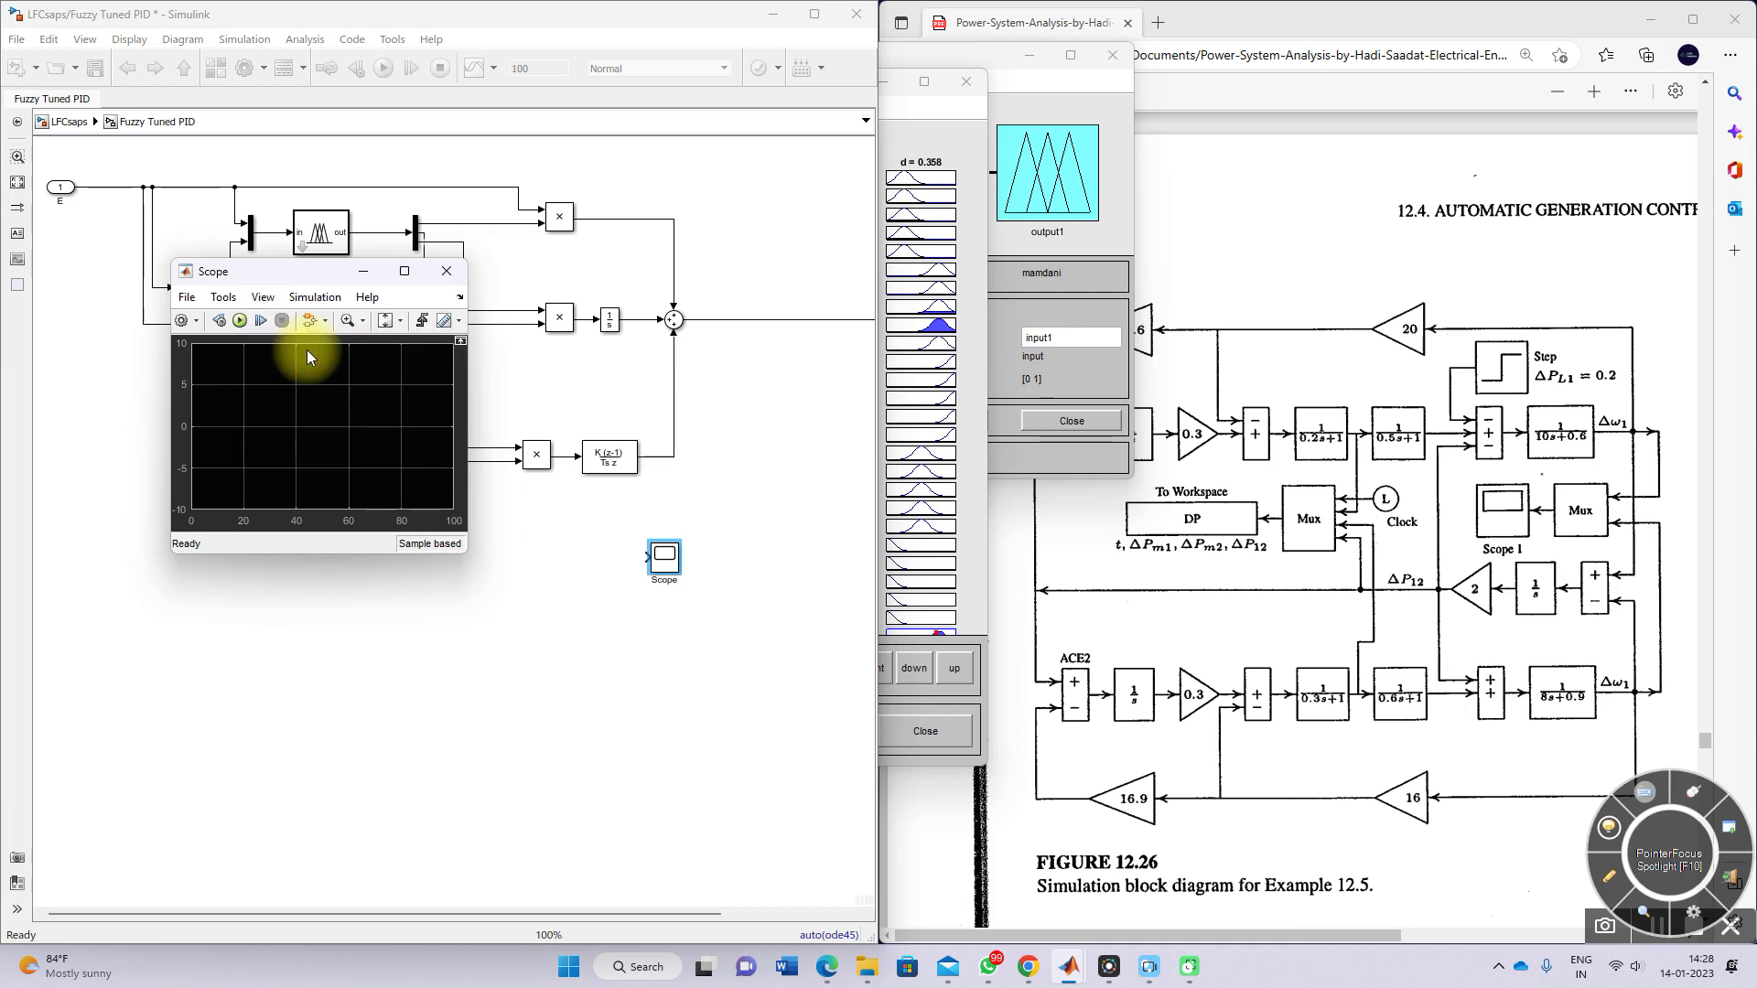
type("3")
left_click(1016, 437)
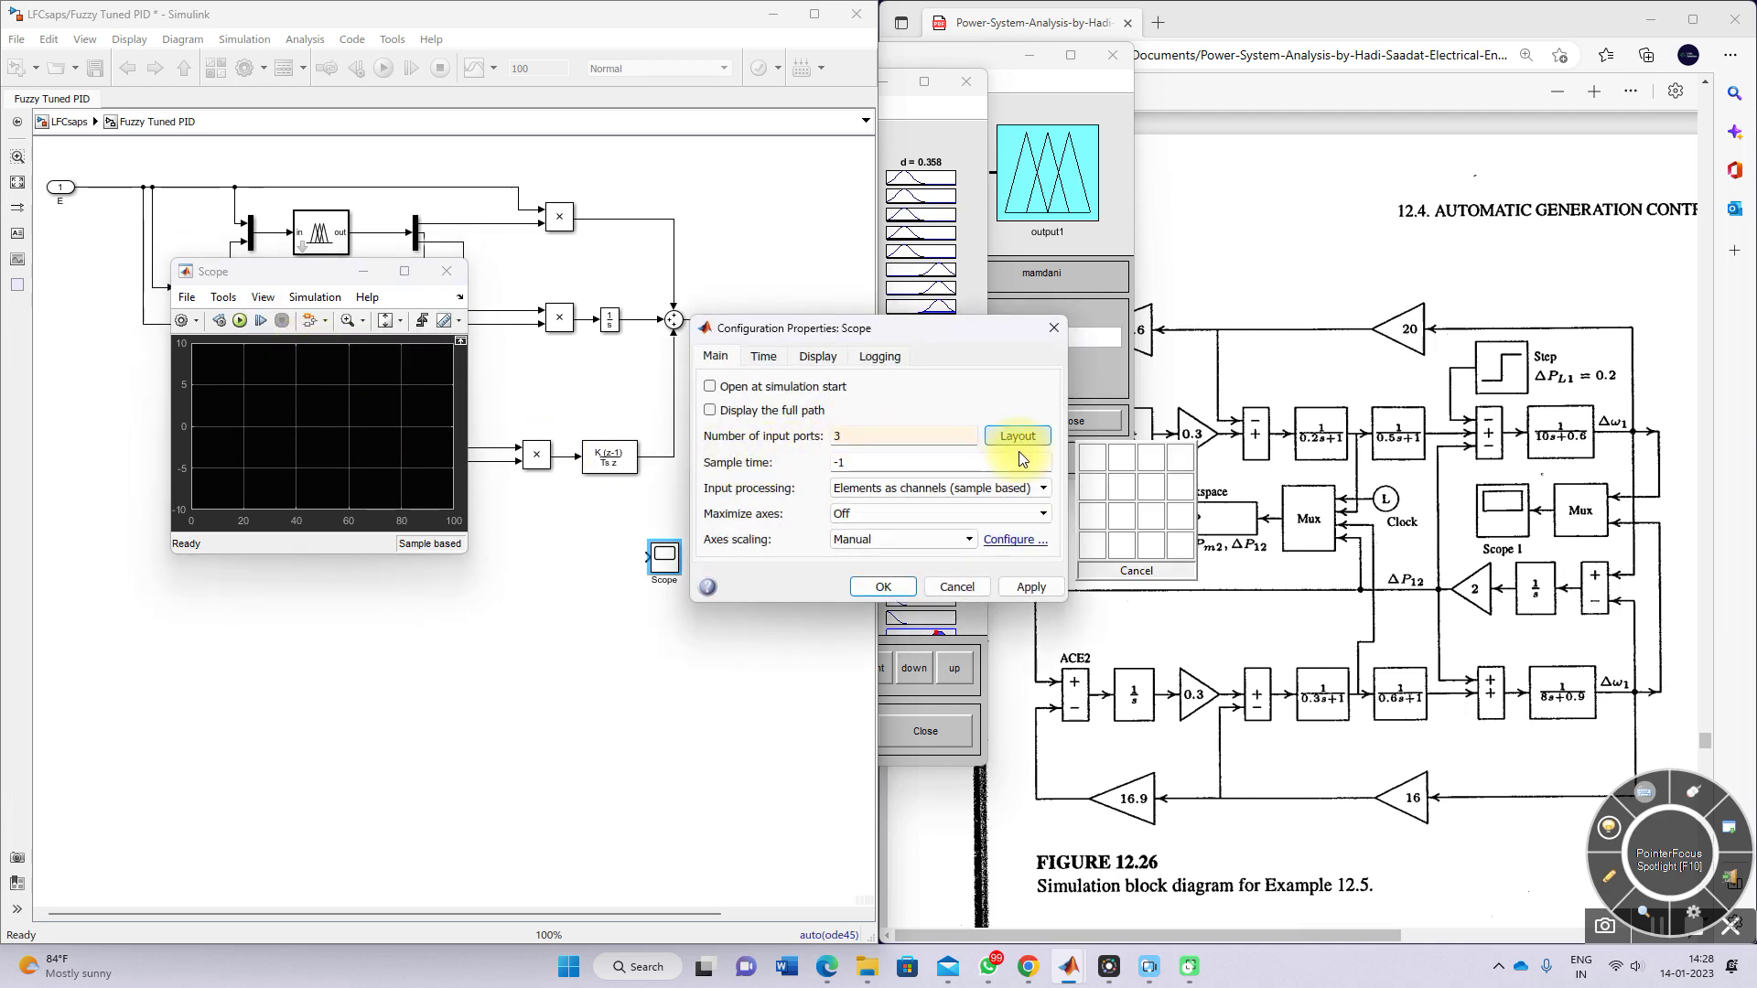
left_click(1091, 515)
left_click(882, 586)
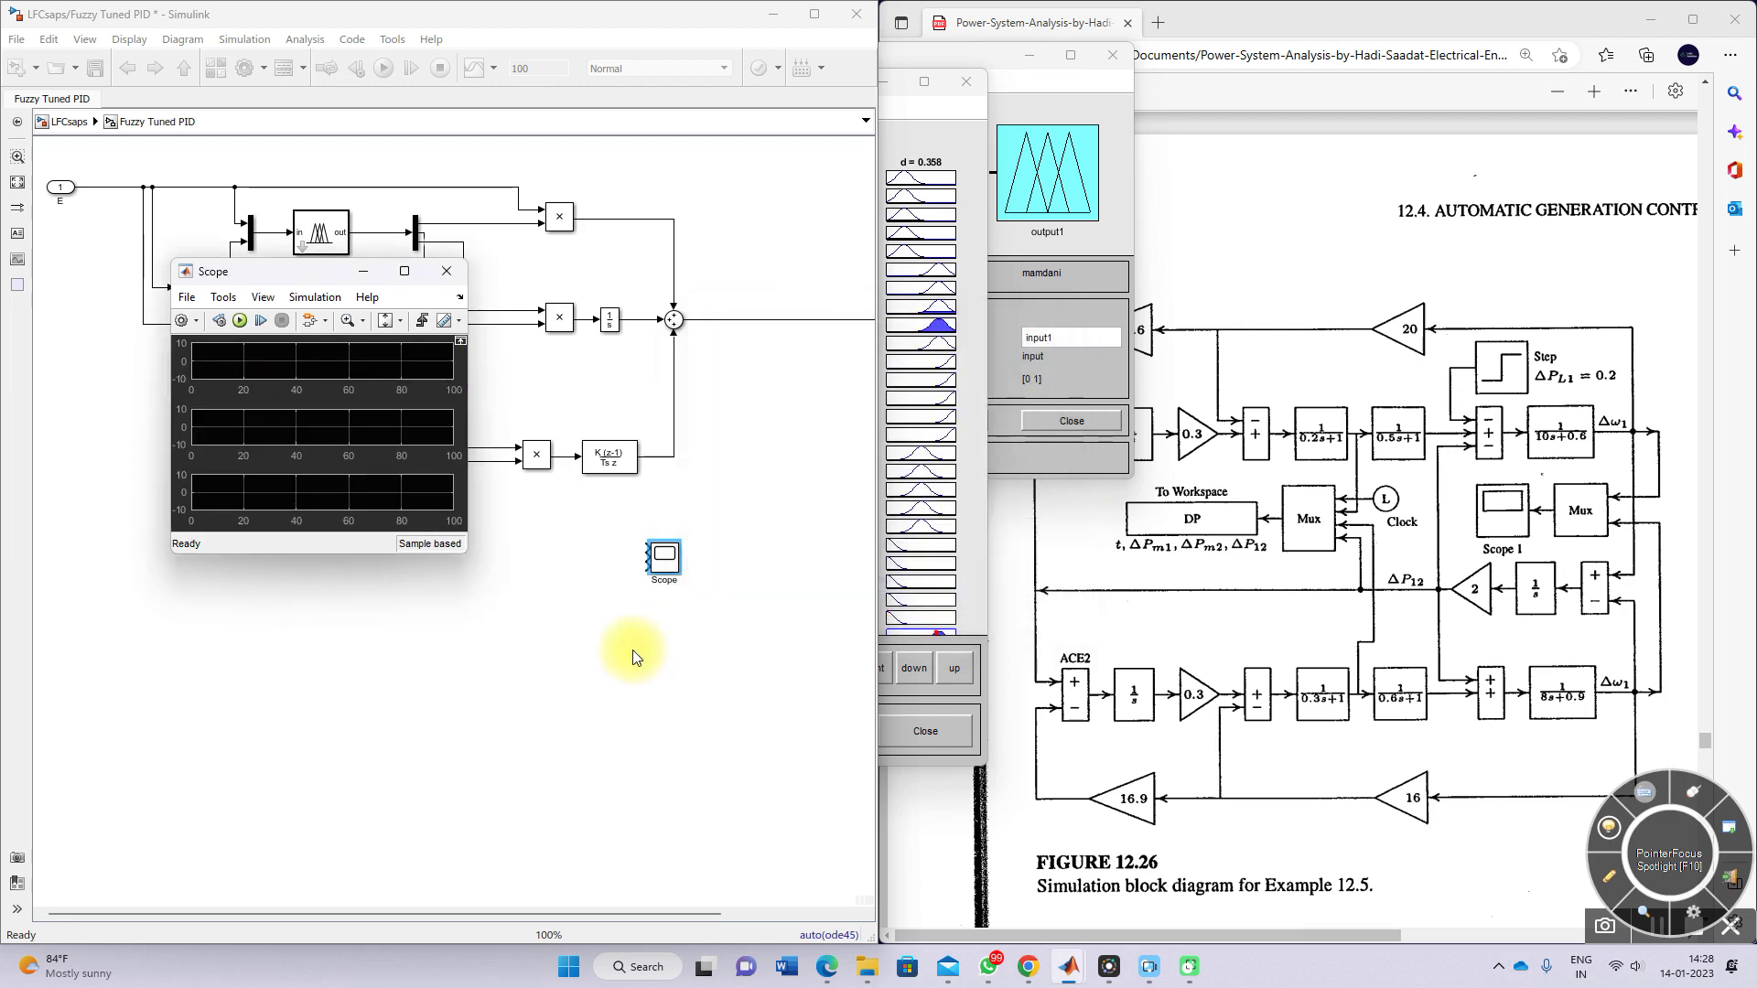
- Connect the Scope's three inputs to the fuzzy controller's demuxed K, I and d gain lines
left_click(654, 563)
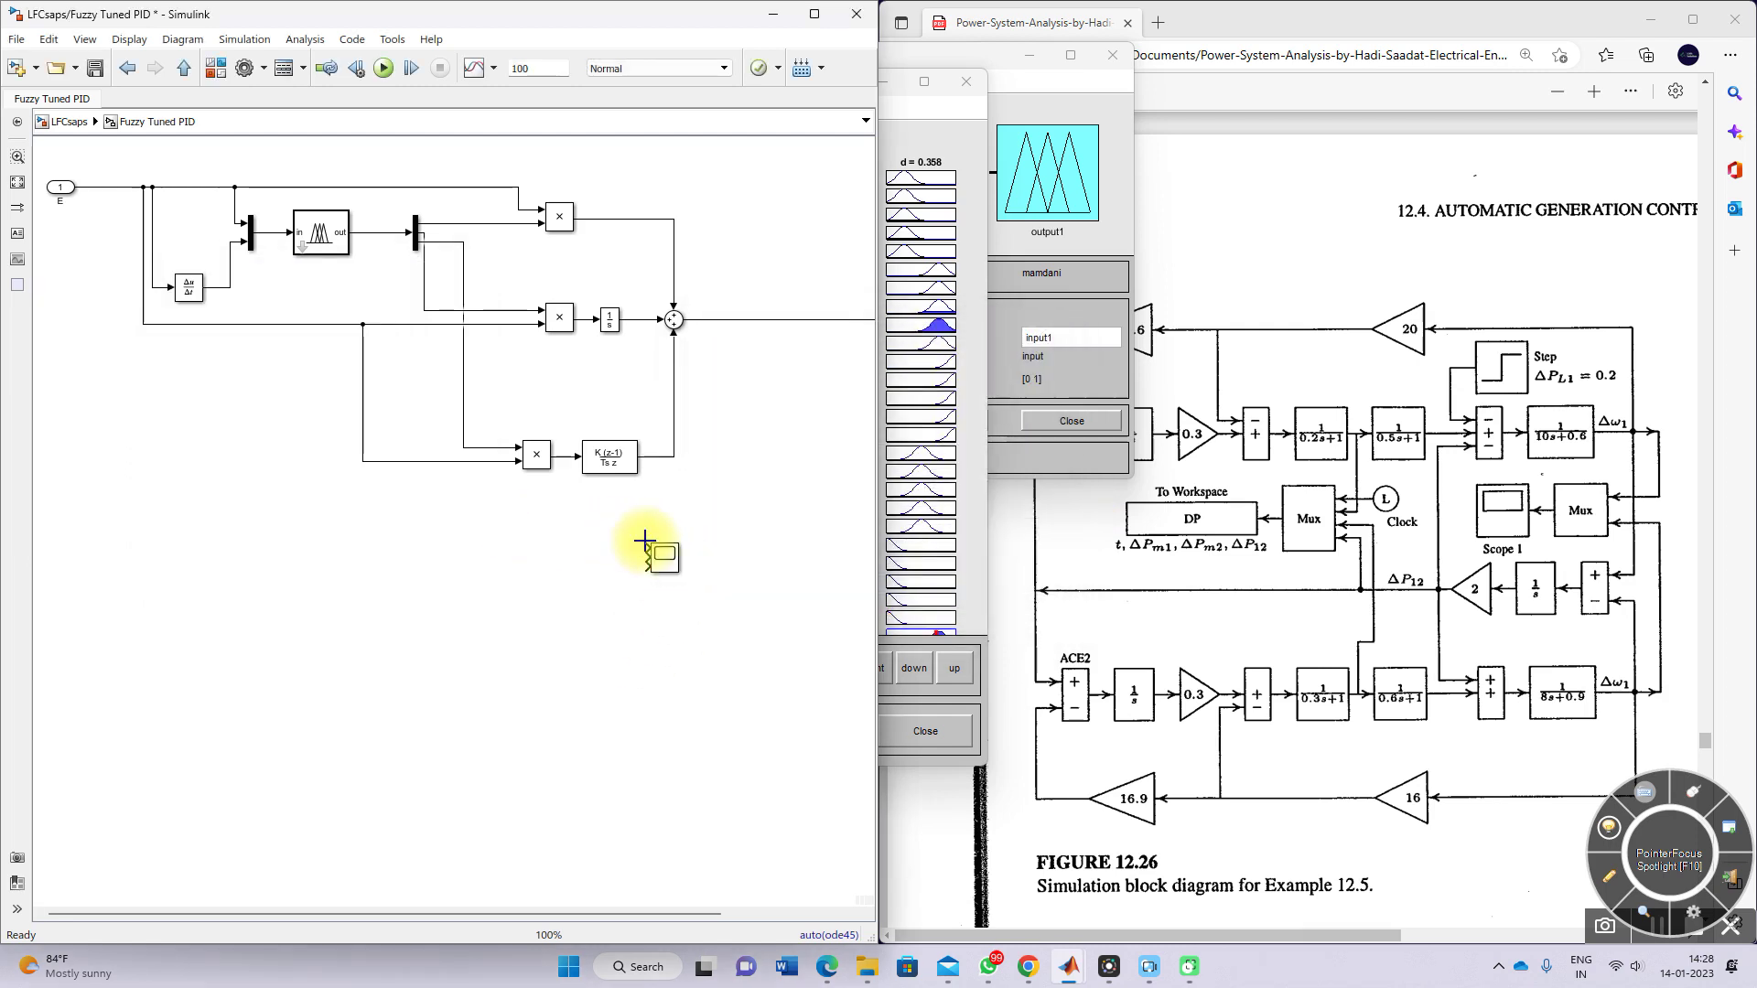
left_click_drag(646, 549, 451, 223)
left_click_drag(646, 555, 424, 307)
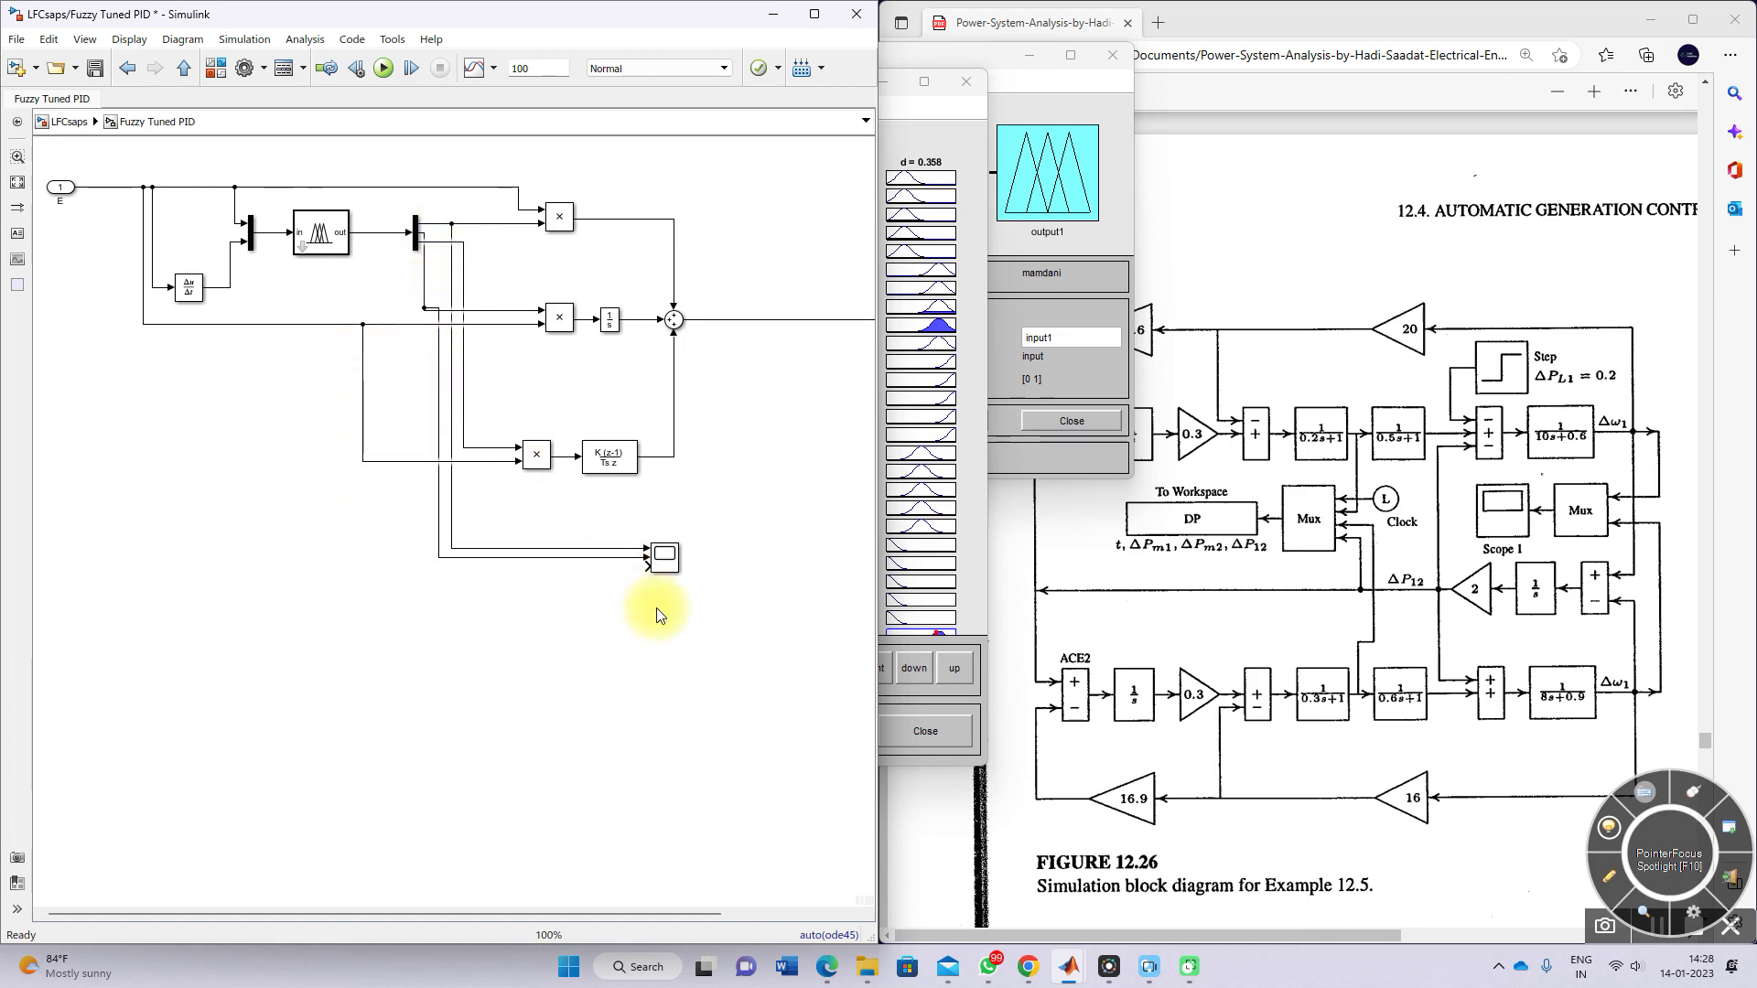
left_click_drag(646, 567, 495, 447)
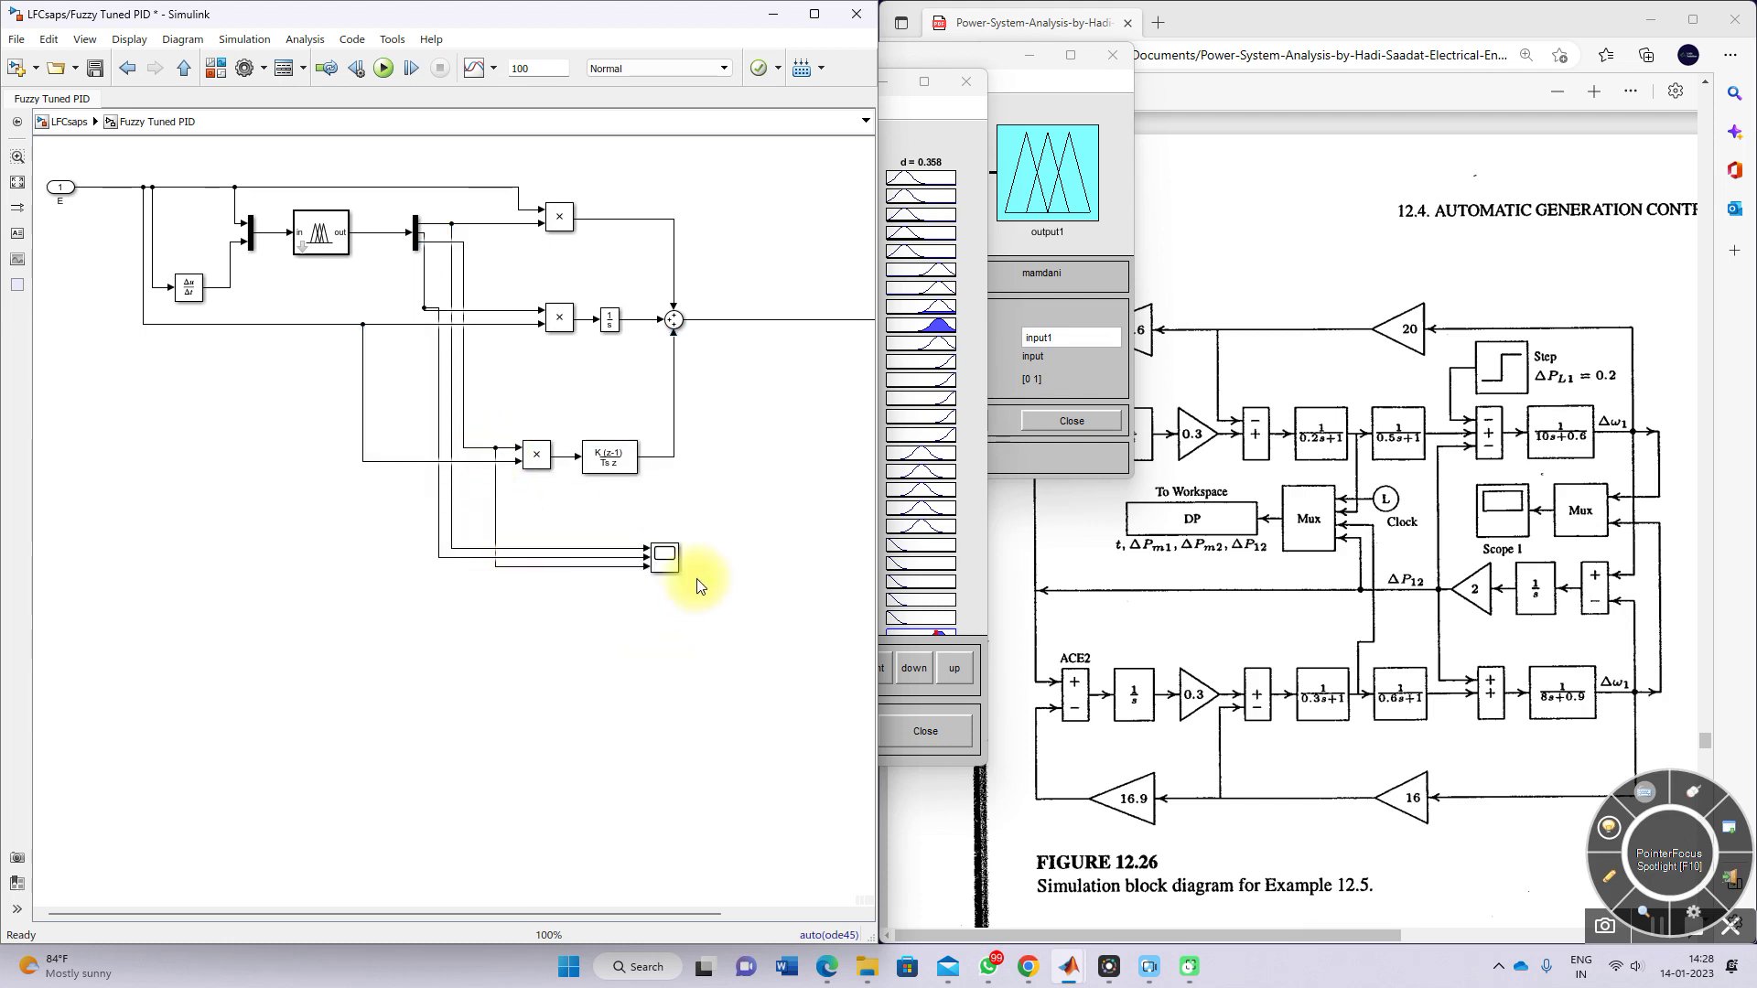
- Run the simulation with the new three-display Scope open and enlarged, and fit its axes to the gain curves
double_click(667, 559)
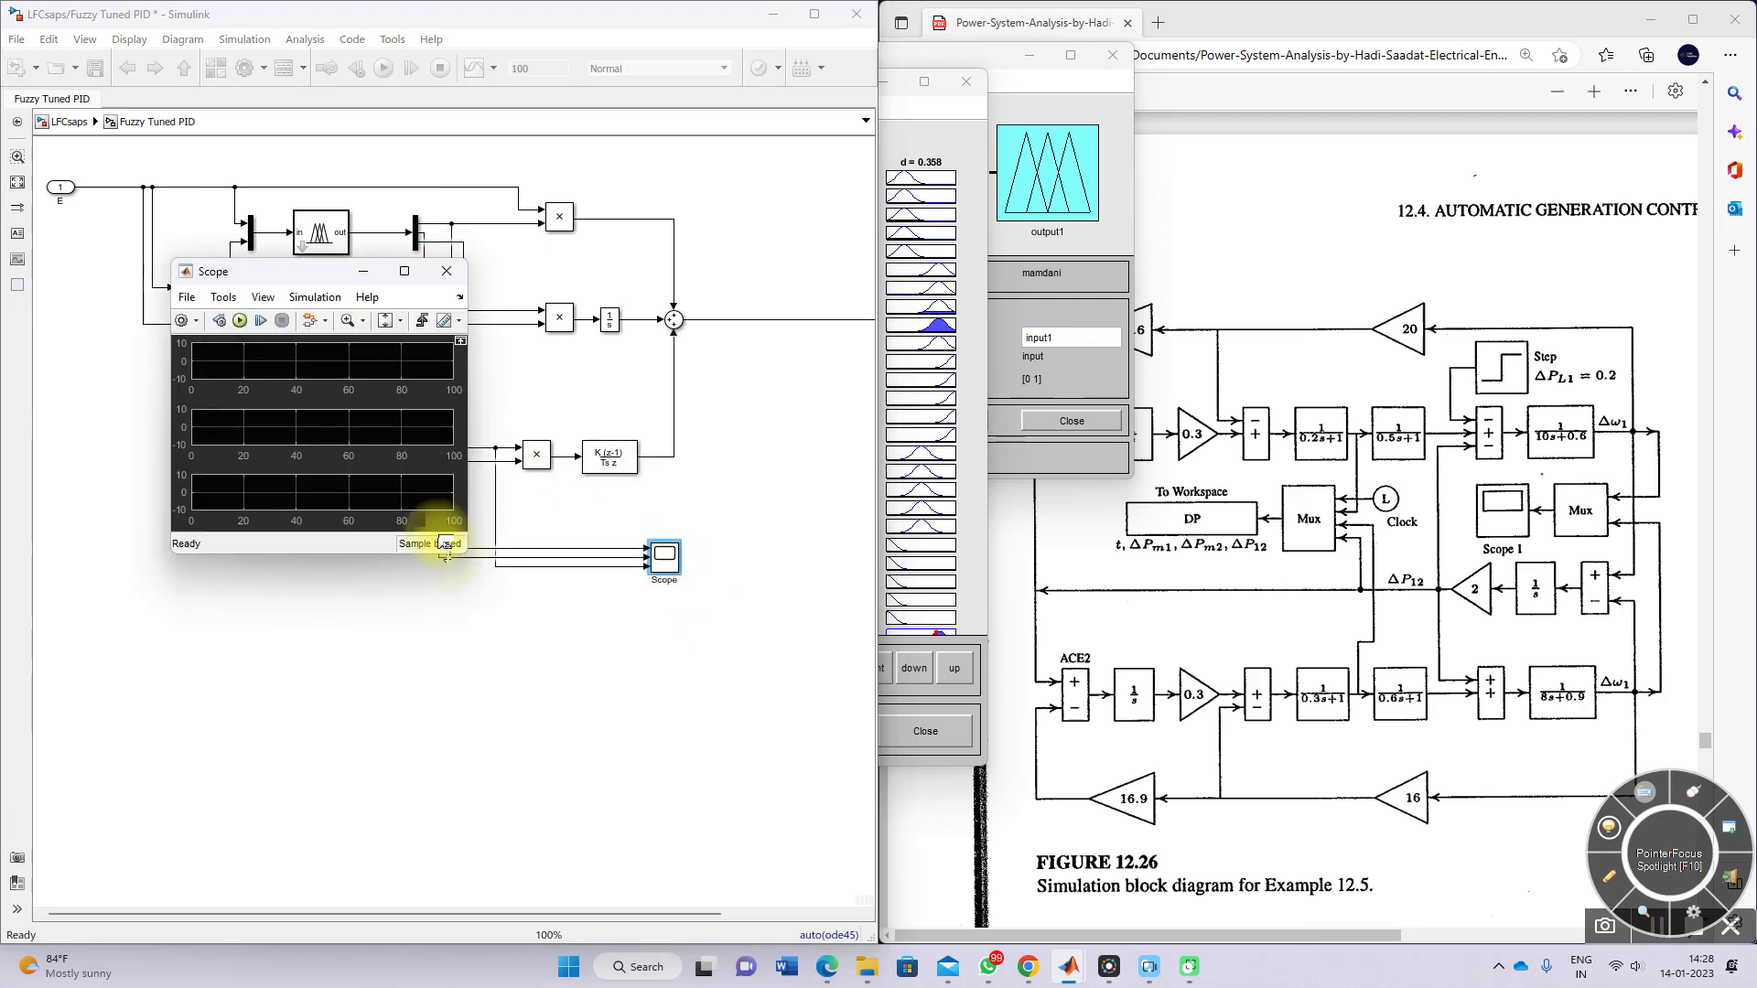
left_click_drag(463, 554, 599, 737)
left_click_drag(313, 267, 383, 218)
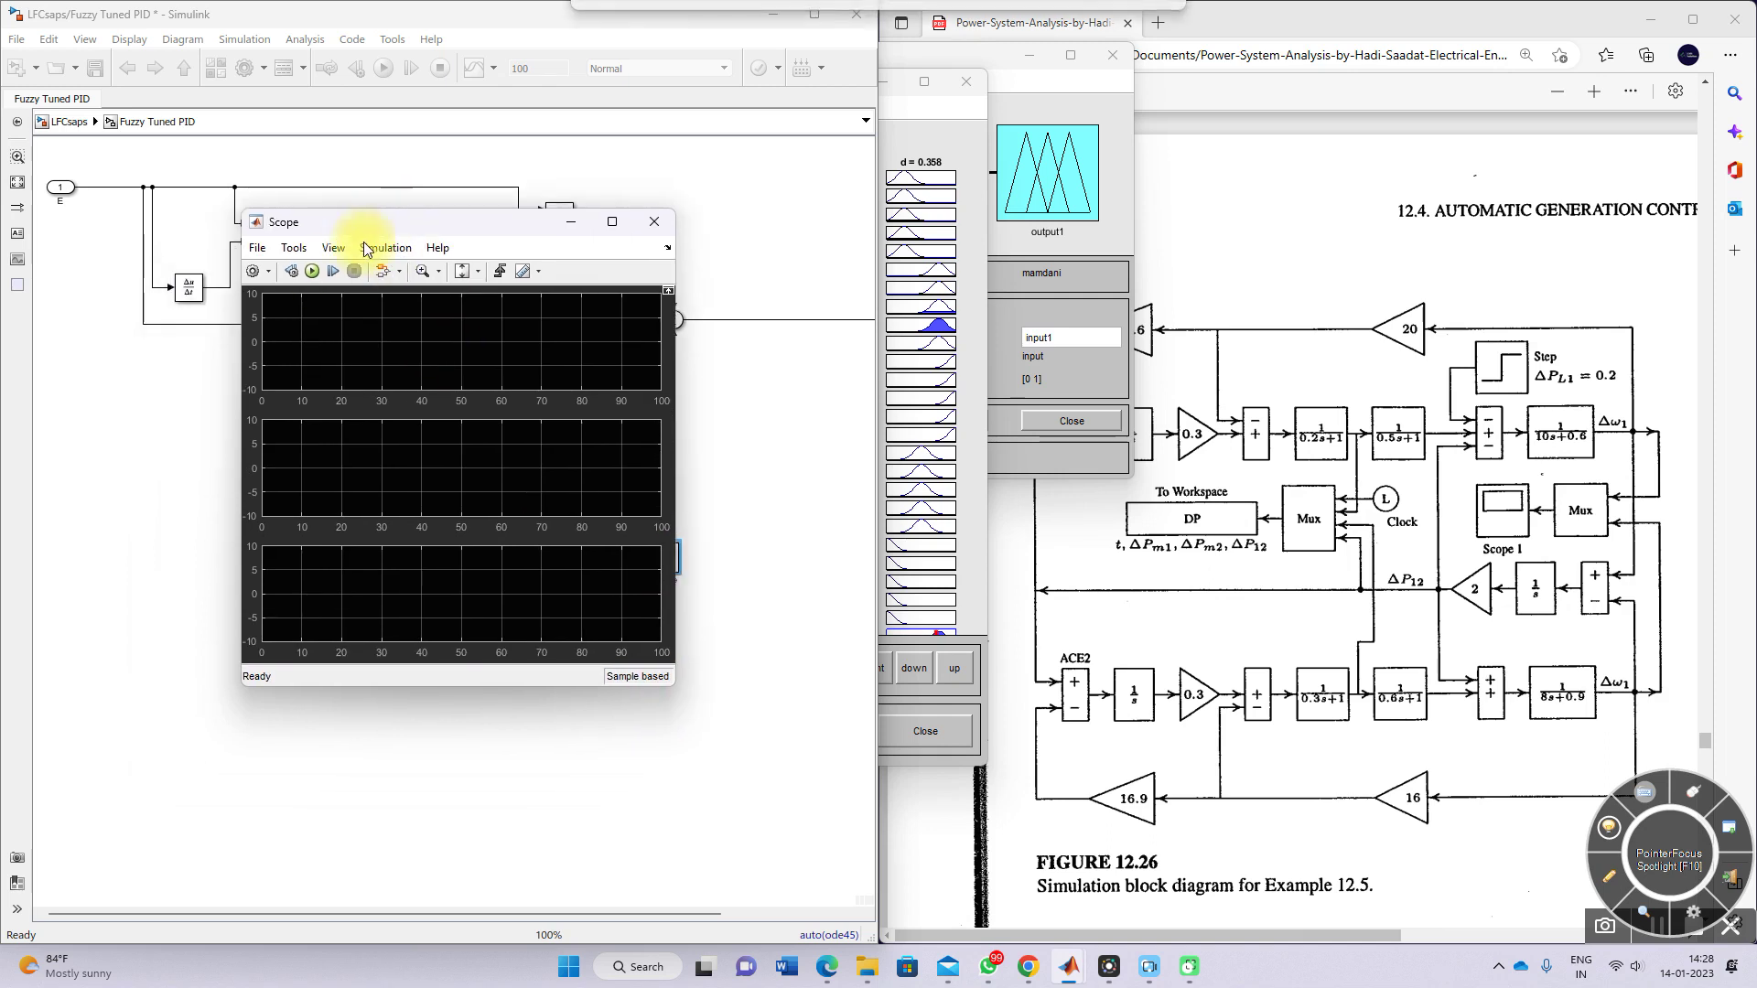
left_click(315, 272)
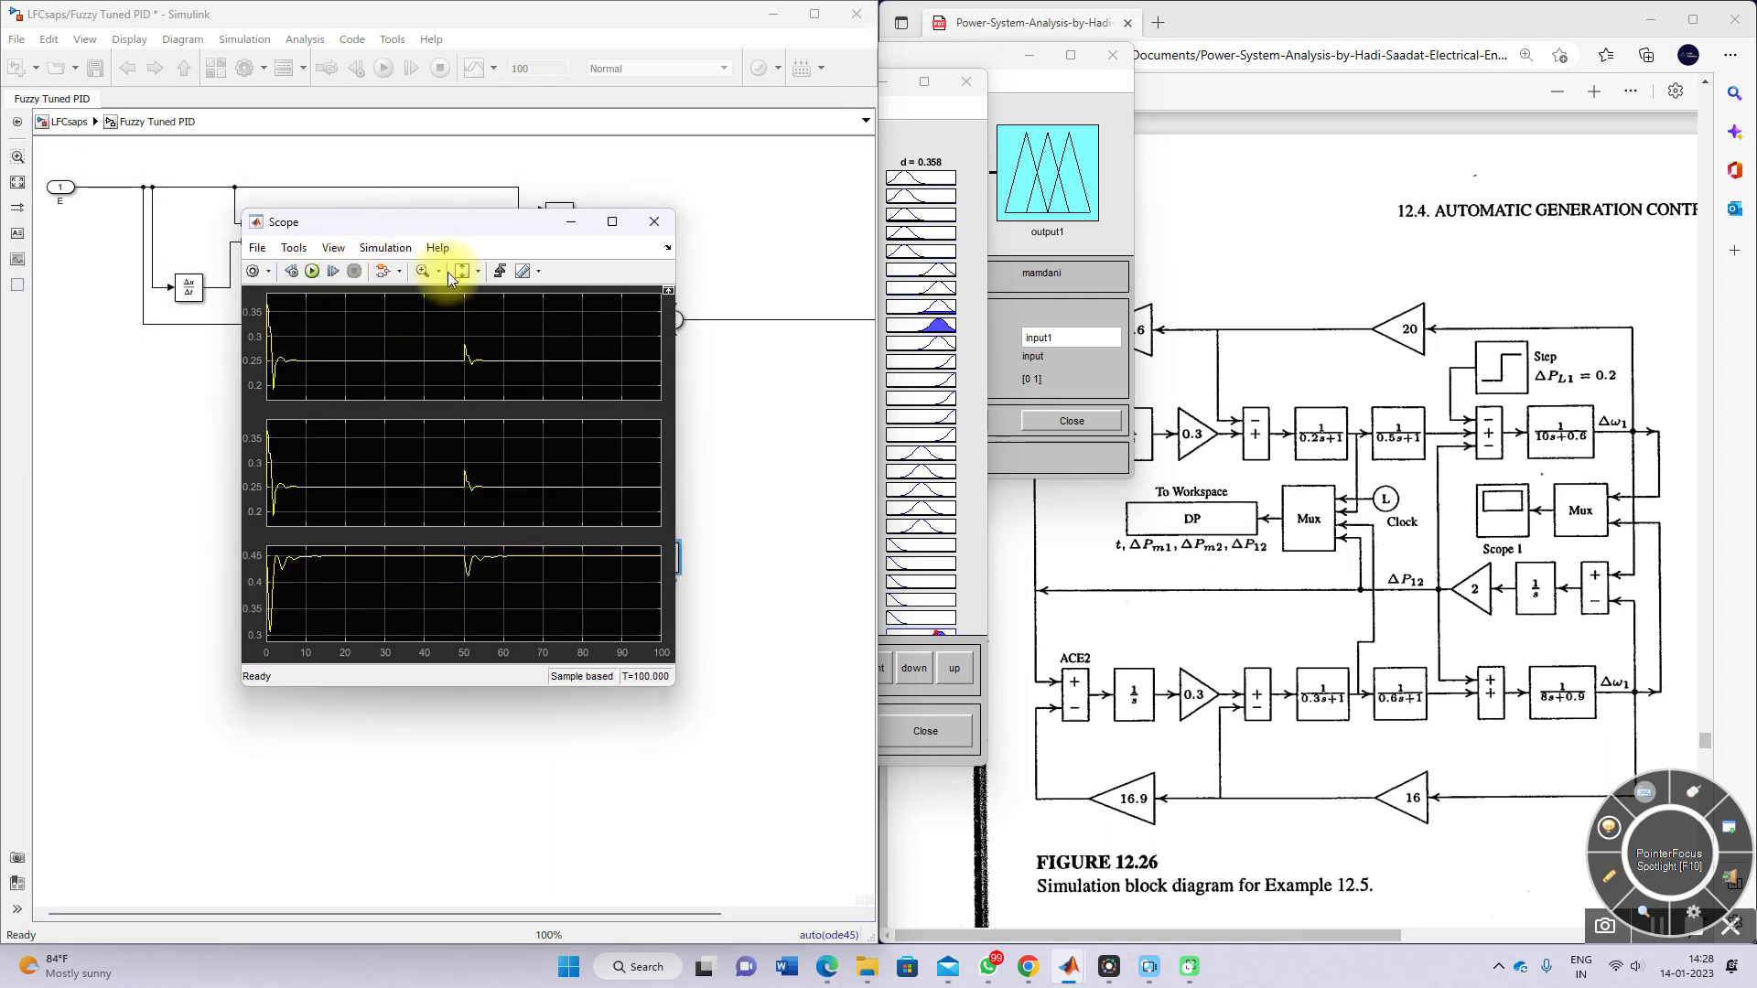
left_click(462, 271)
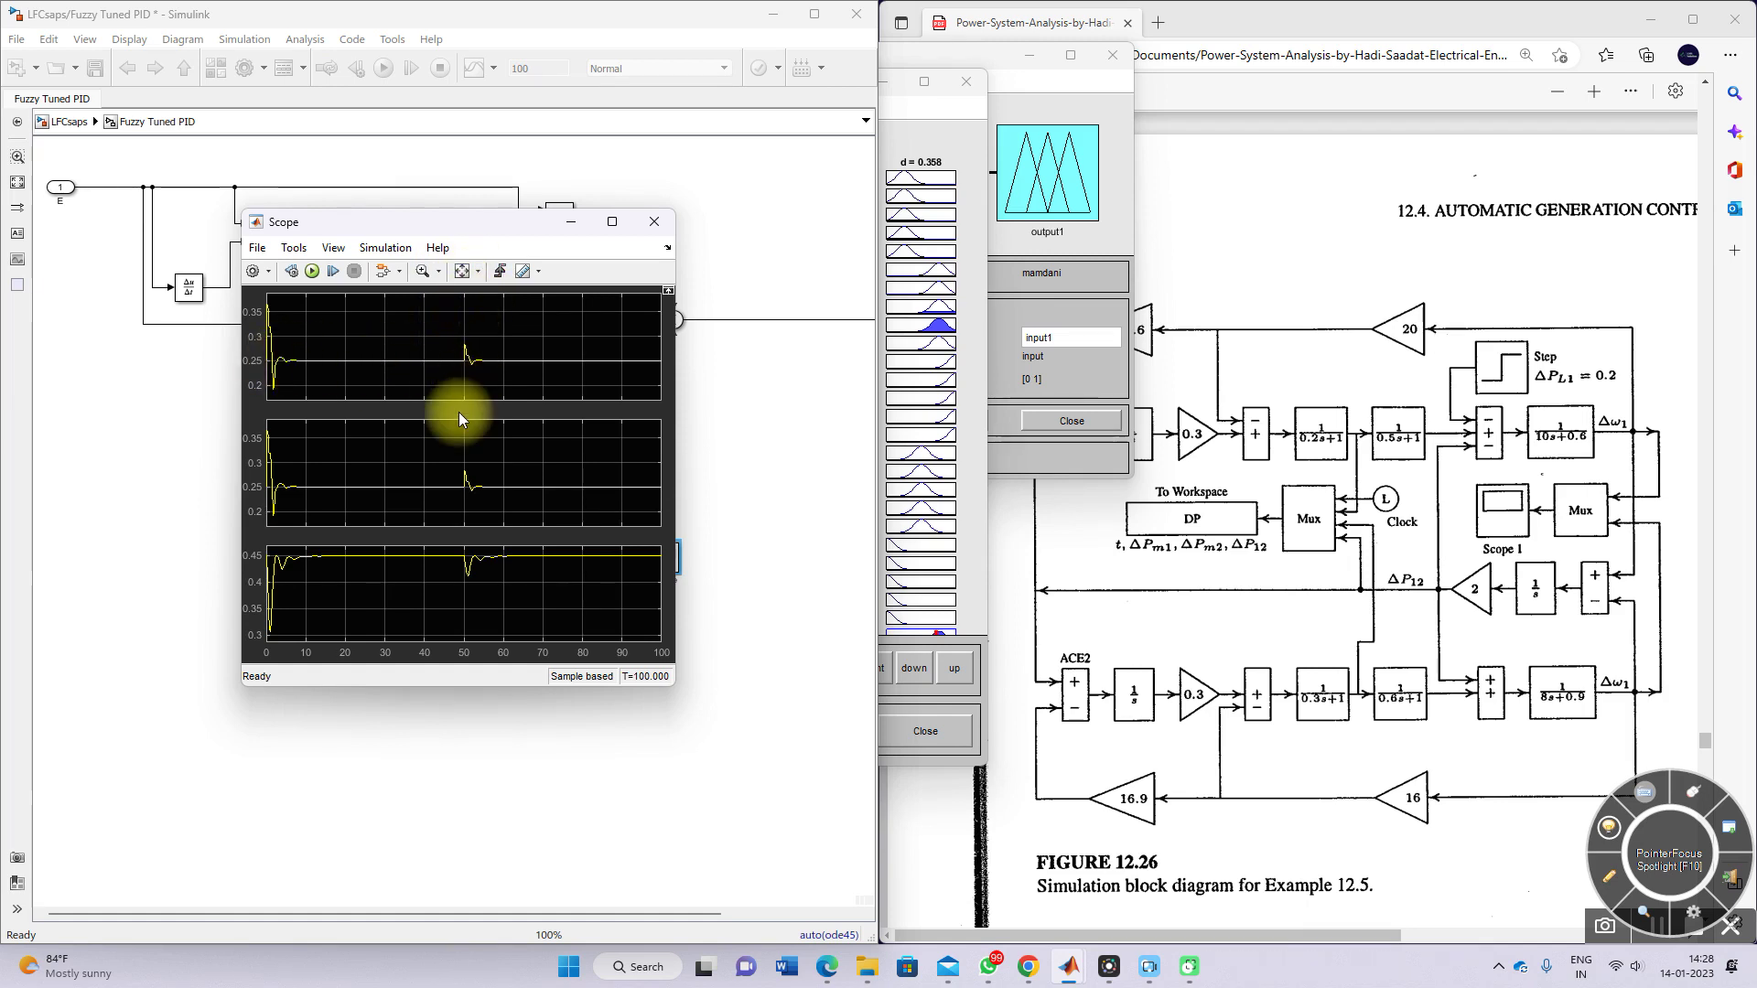
- Zoom in along the Y axis on each of the three gain plots and return to the top-level LFCsaps model
left_click(440, 273)
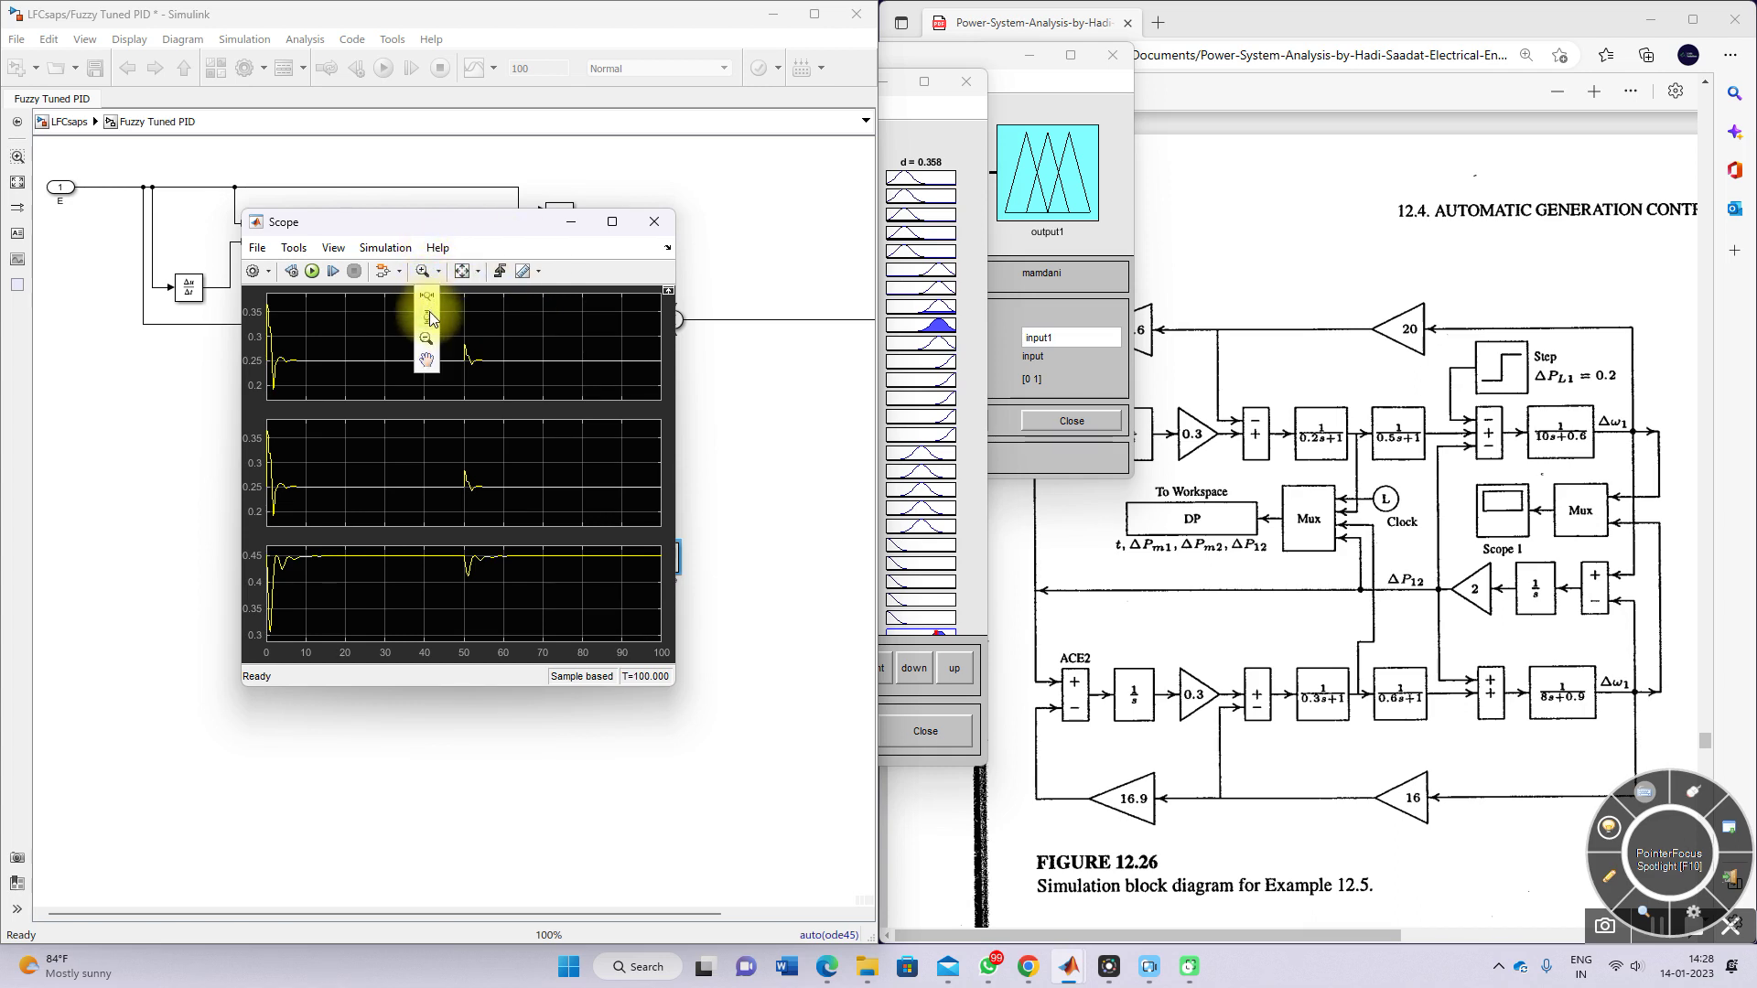
left_click(426, 318)
left_click(505, 348)
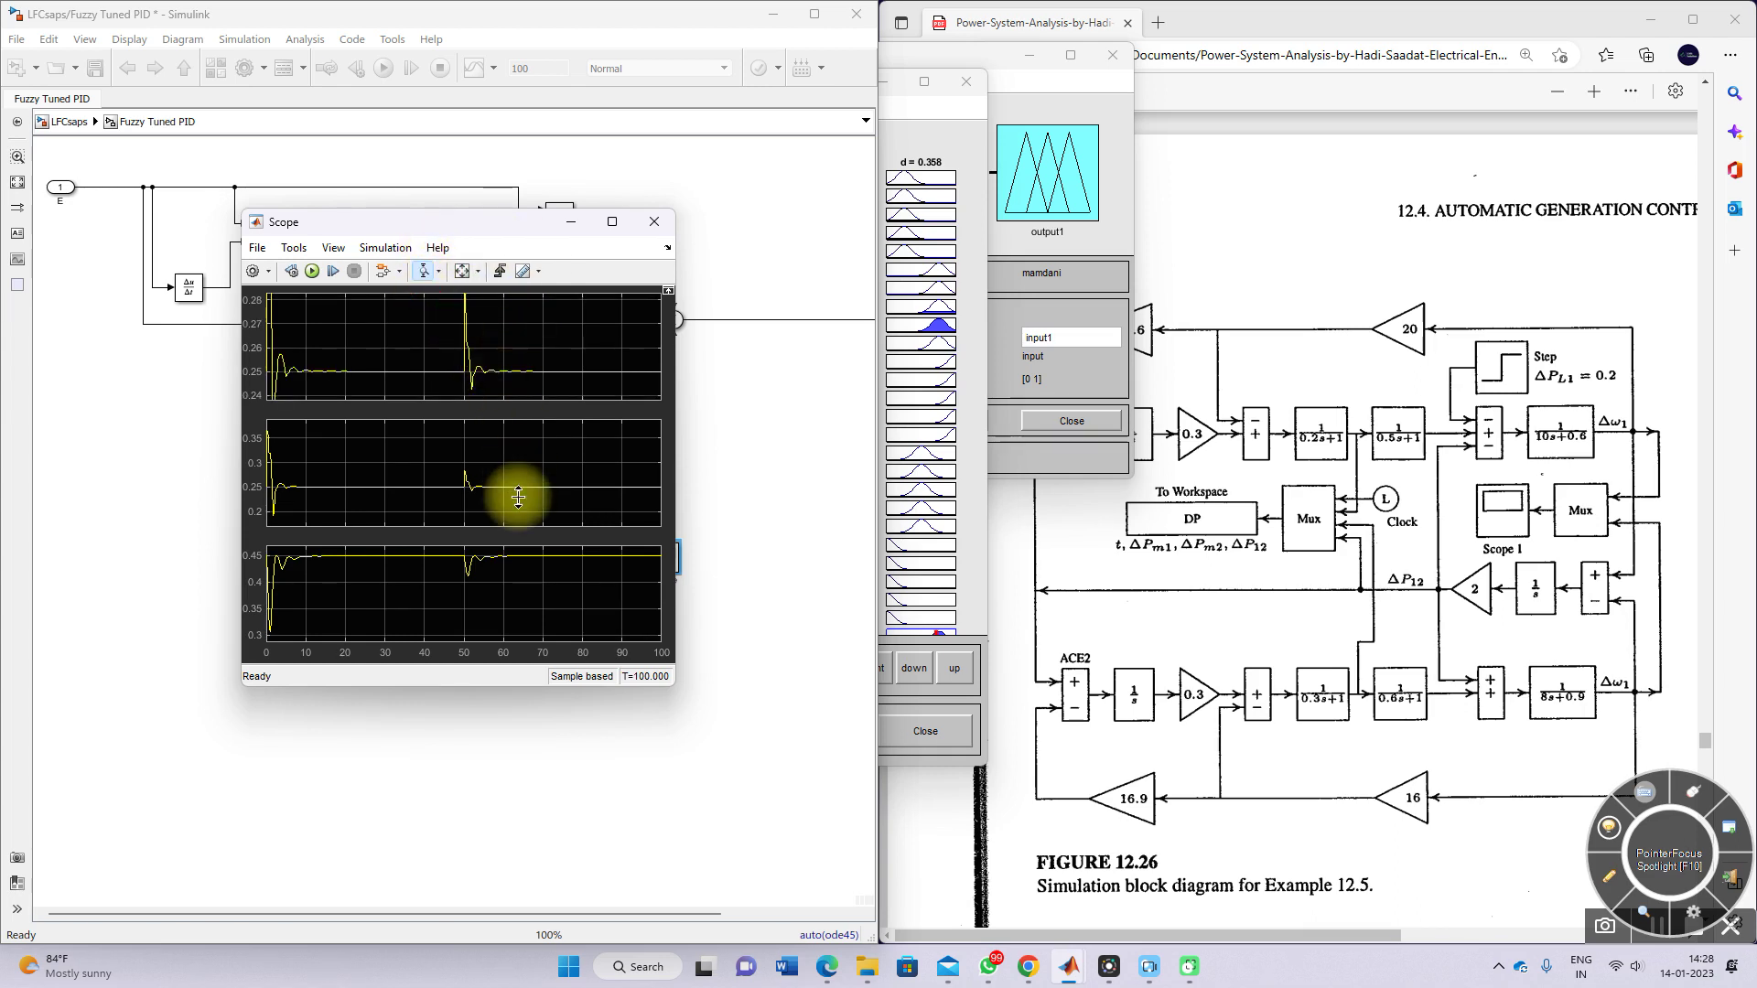
left_click(510, 478)
left_click(514, 553)
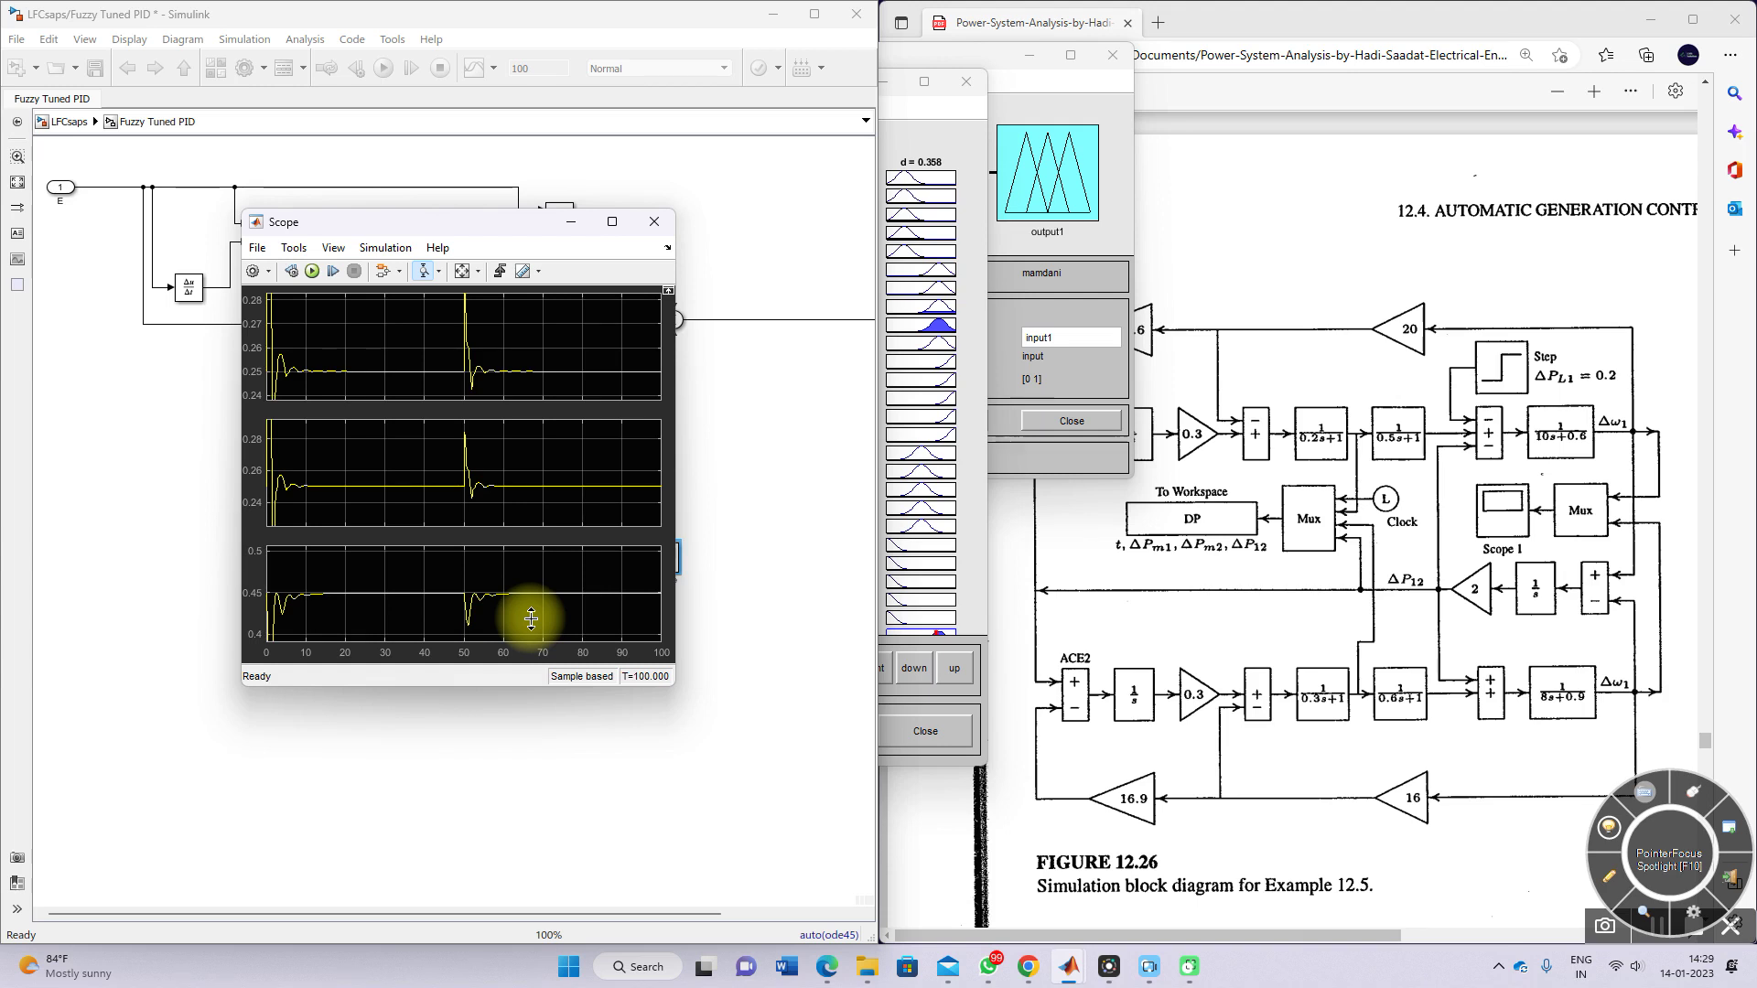
left_click(158, 462)
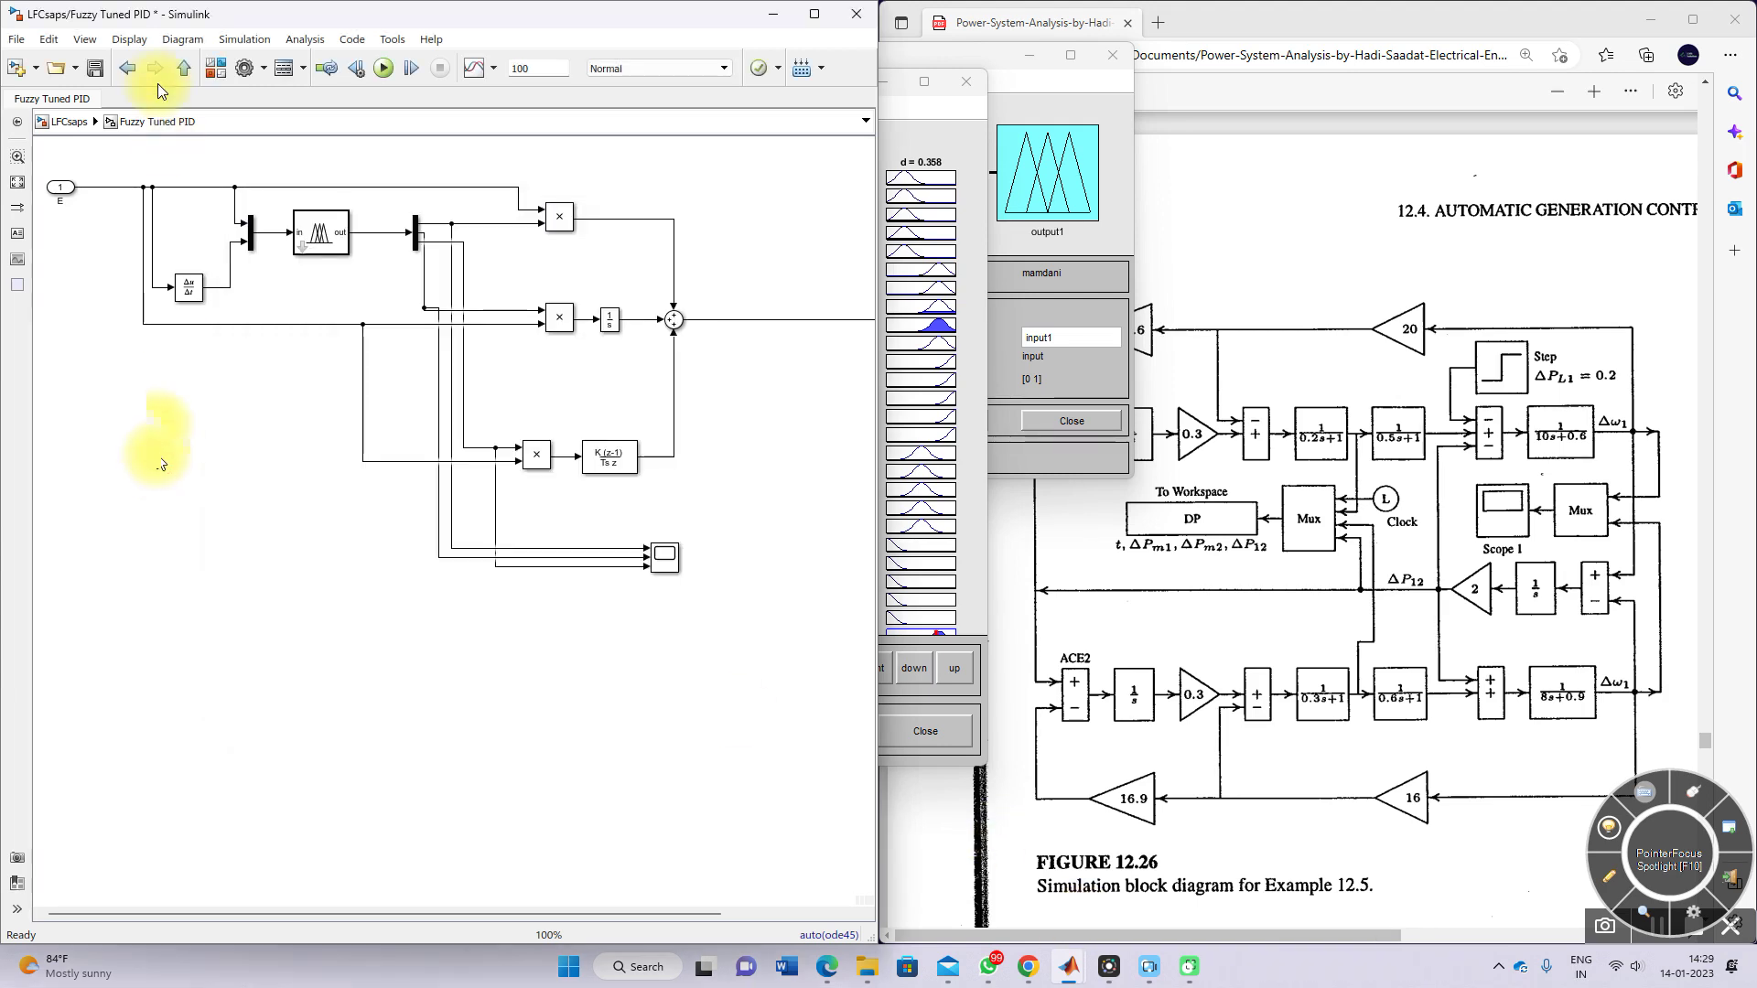
left_click(127, 68)
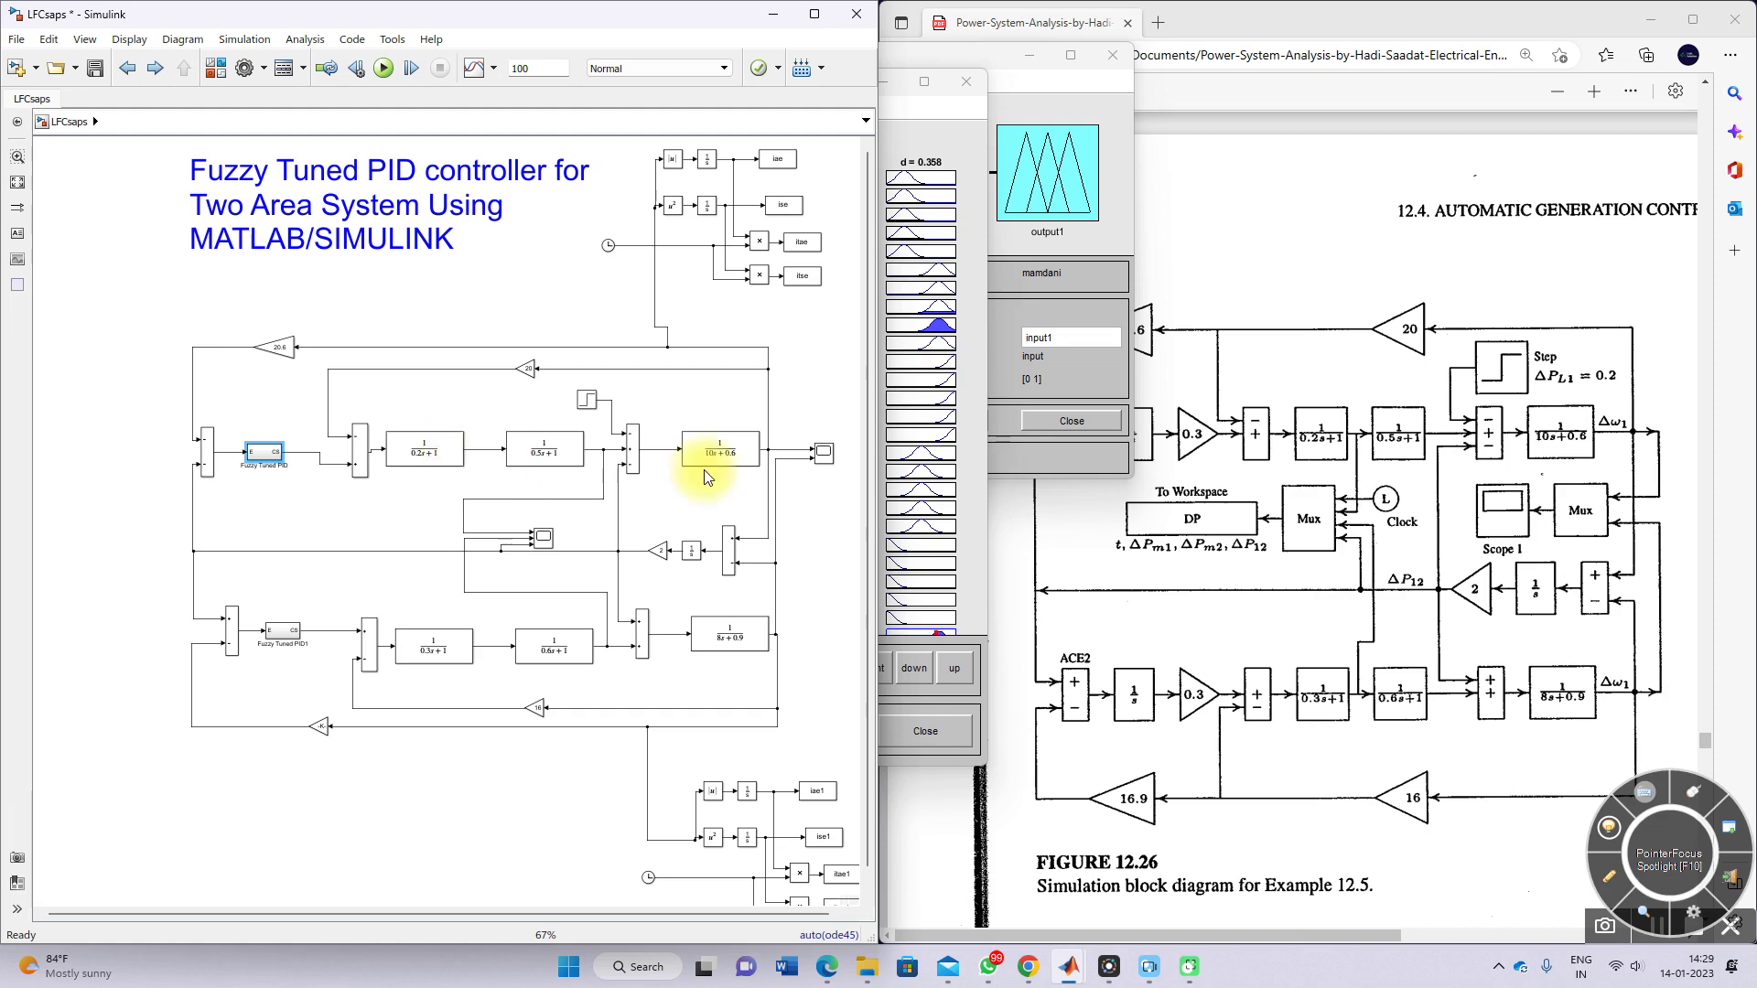